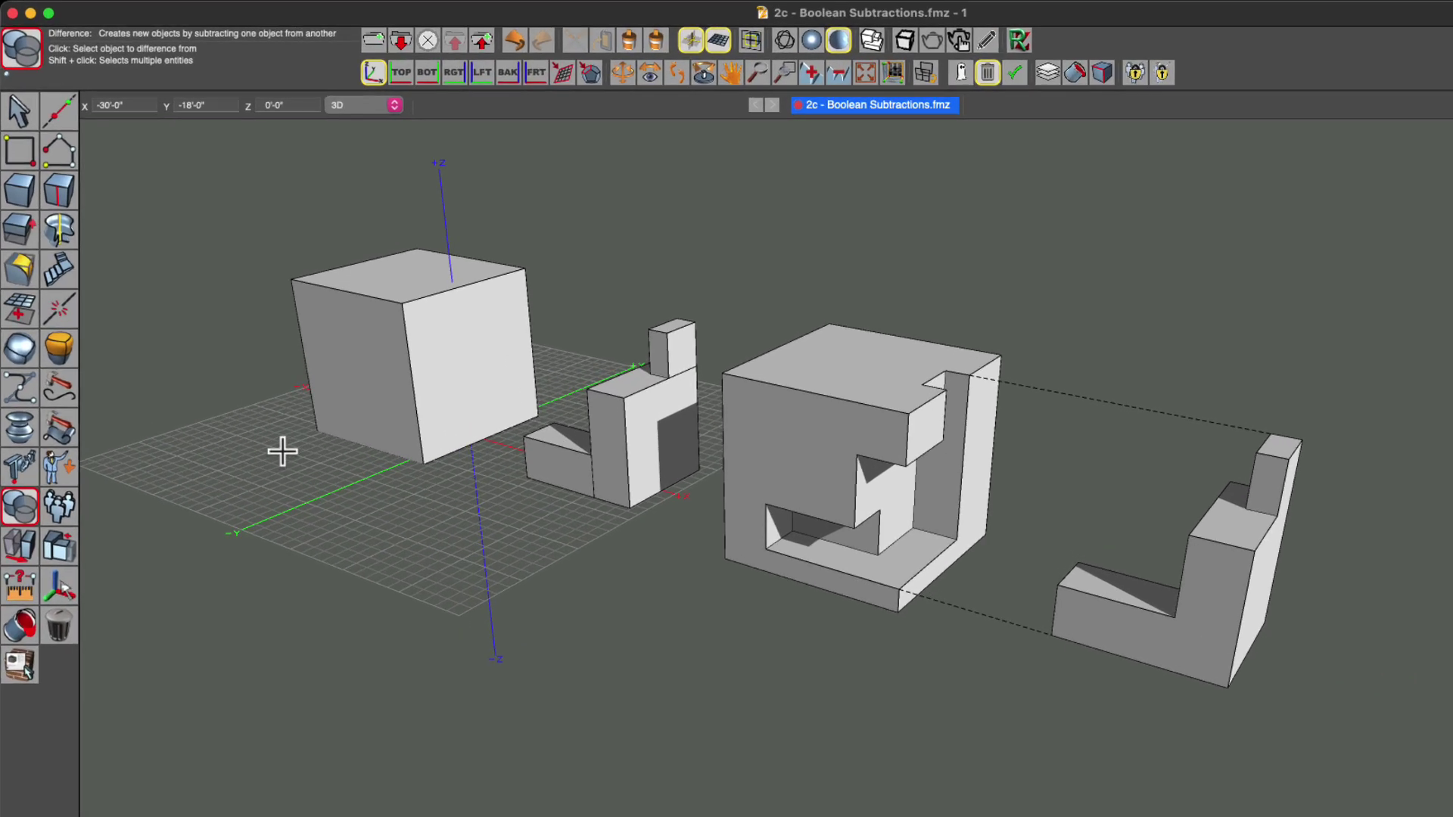
# Detach the Modify and Generate tool palettes and stack them in the modeling window's upper corner.
pyautogui.press('r')
pyautogui.moveTo(41, 610)
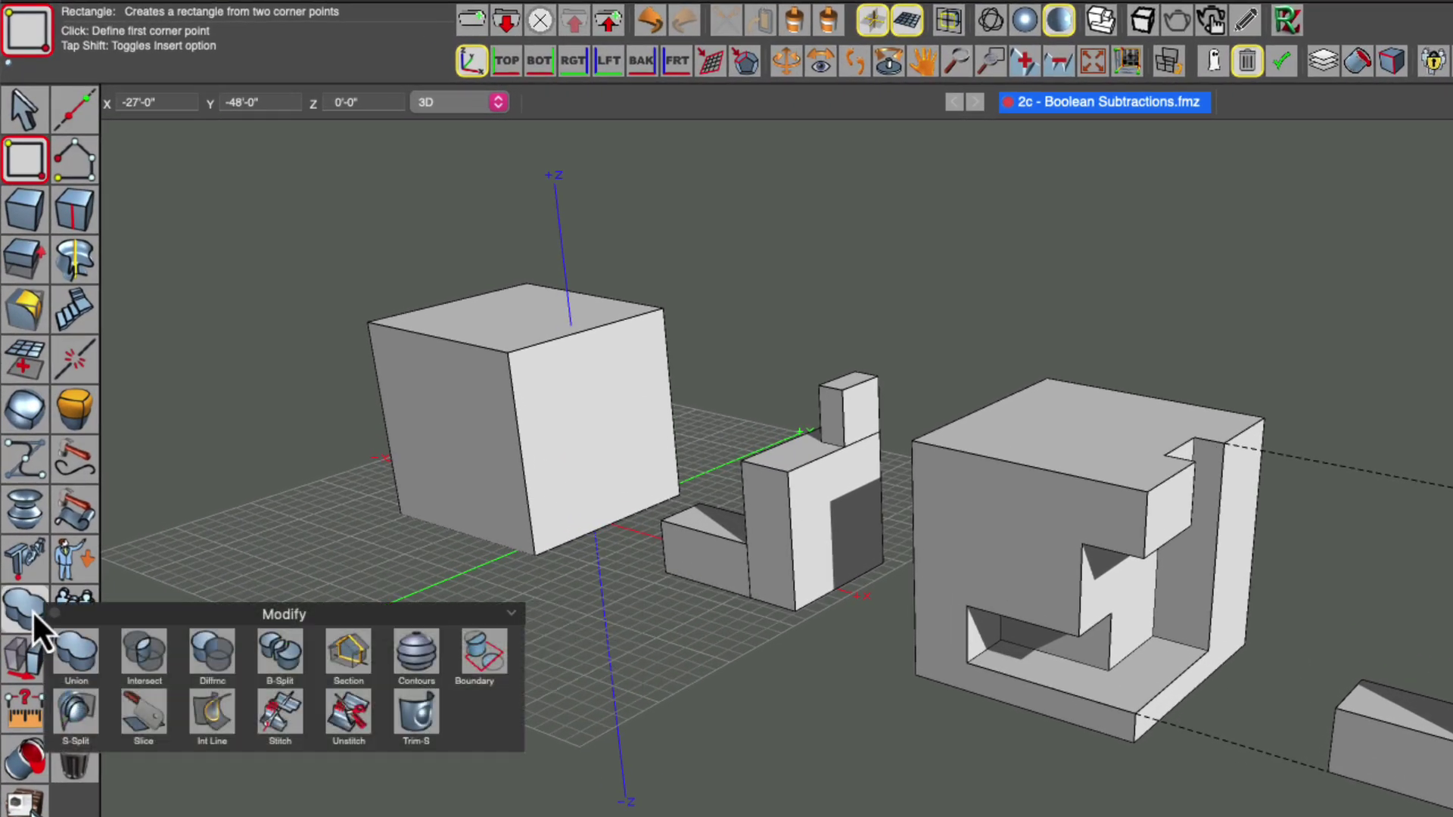
pyautogui.moveTo(88, 617); pyautogui.dragTo(152, 138)
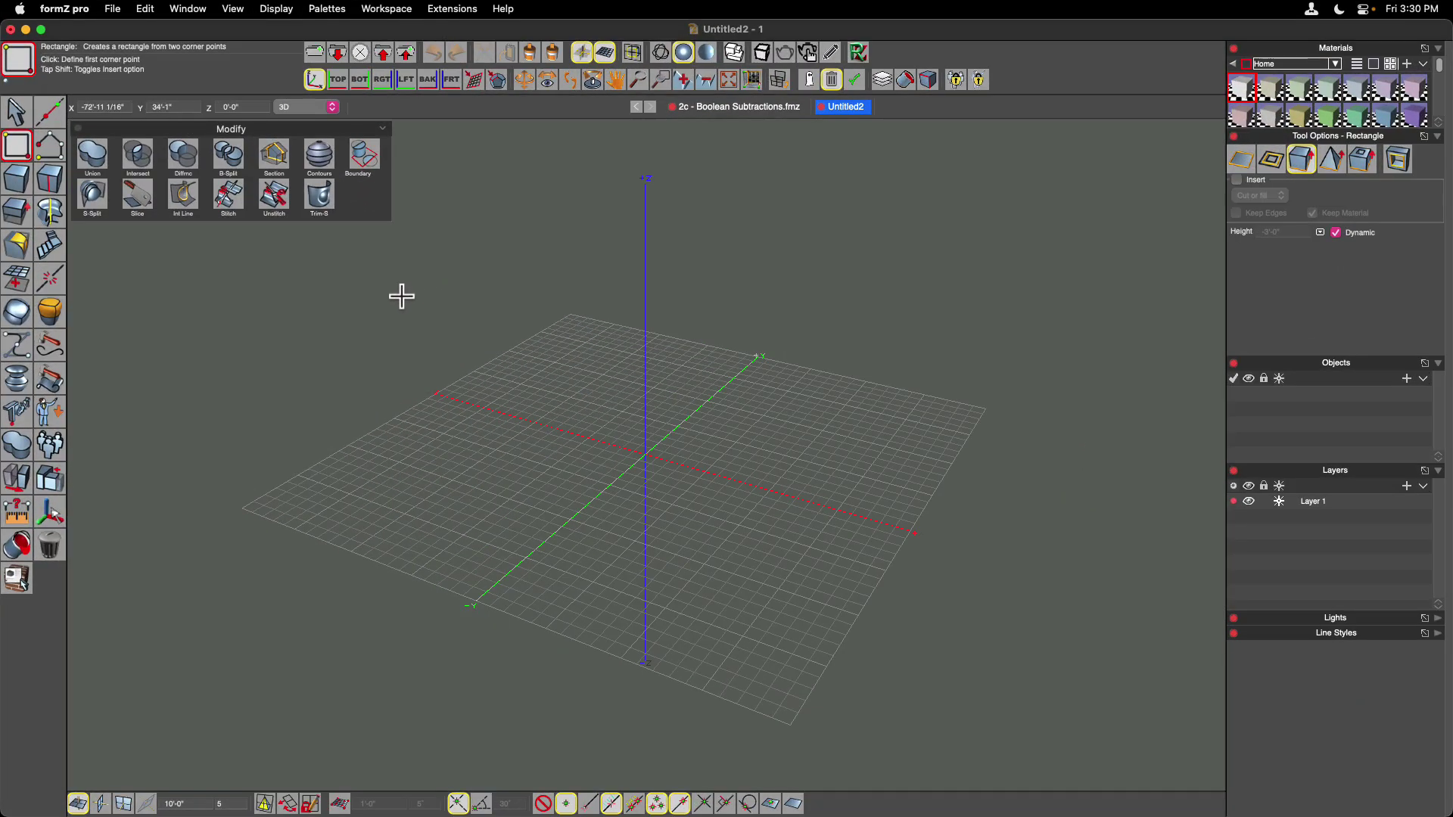
pyautogui.moveTo(30, 195)
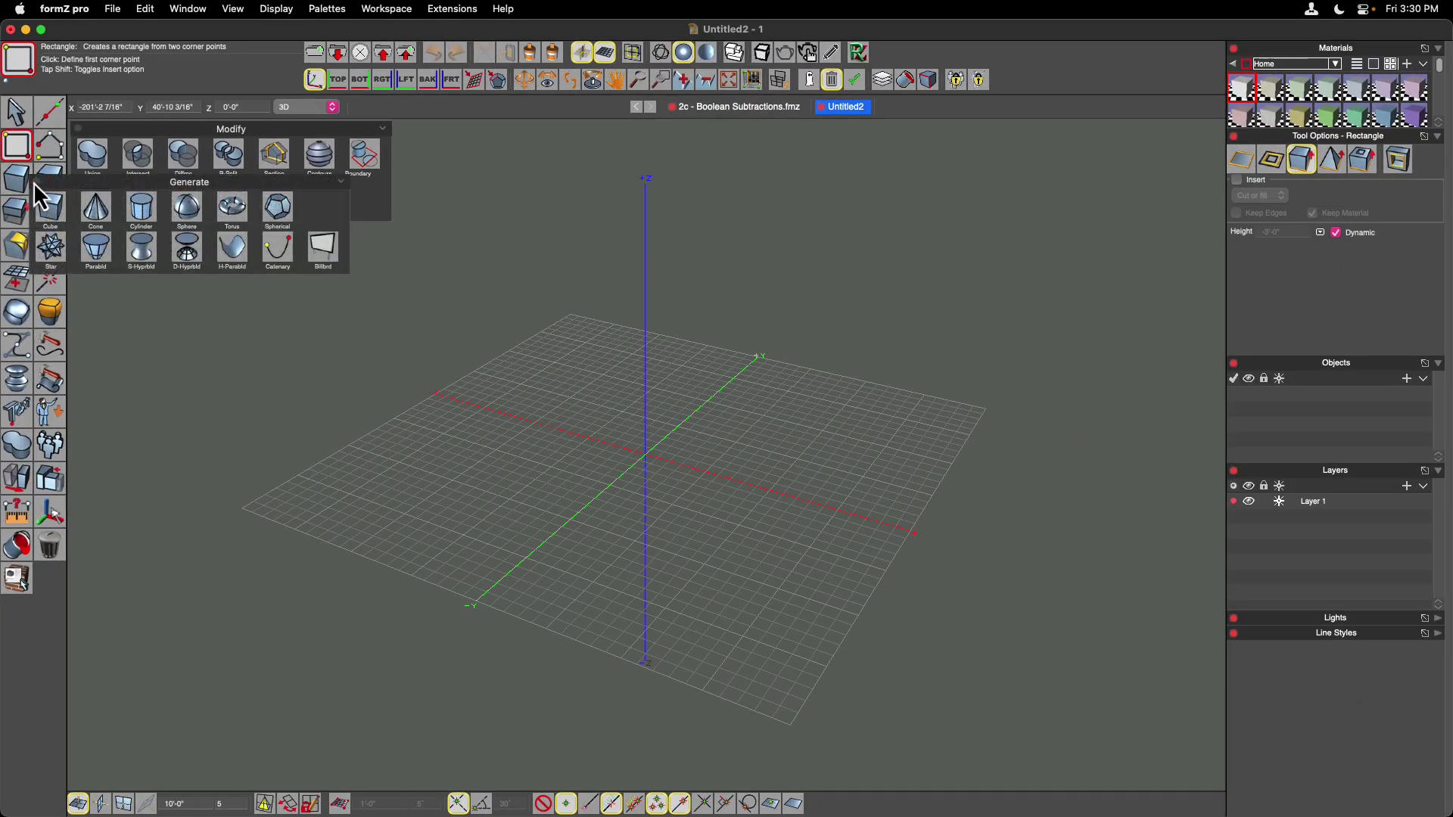
pyautogui.moveTo(58, 194); pyautogui.dragTo(112, 250)
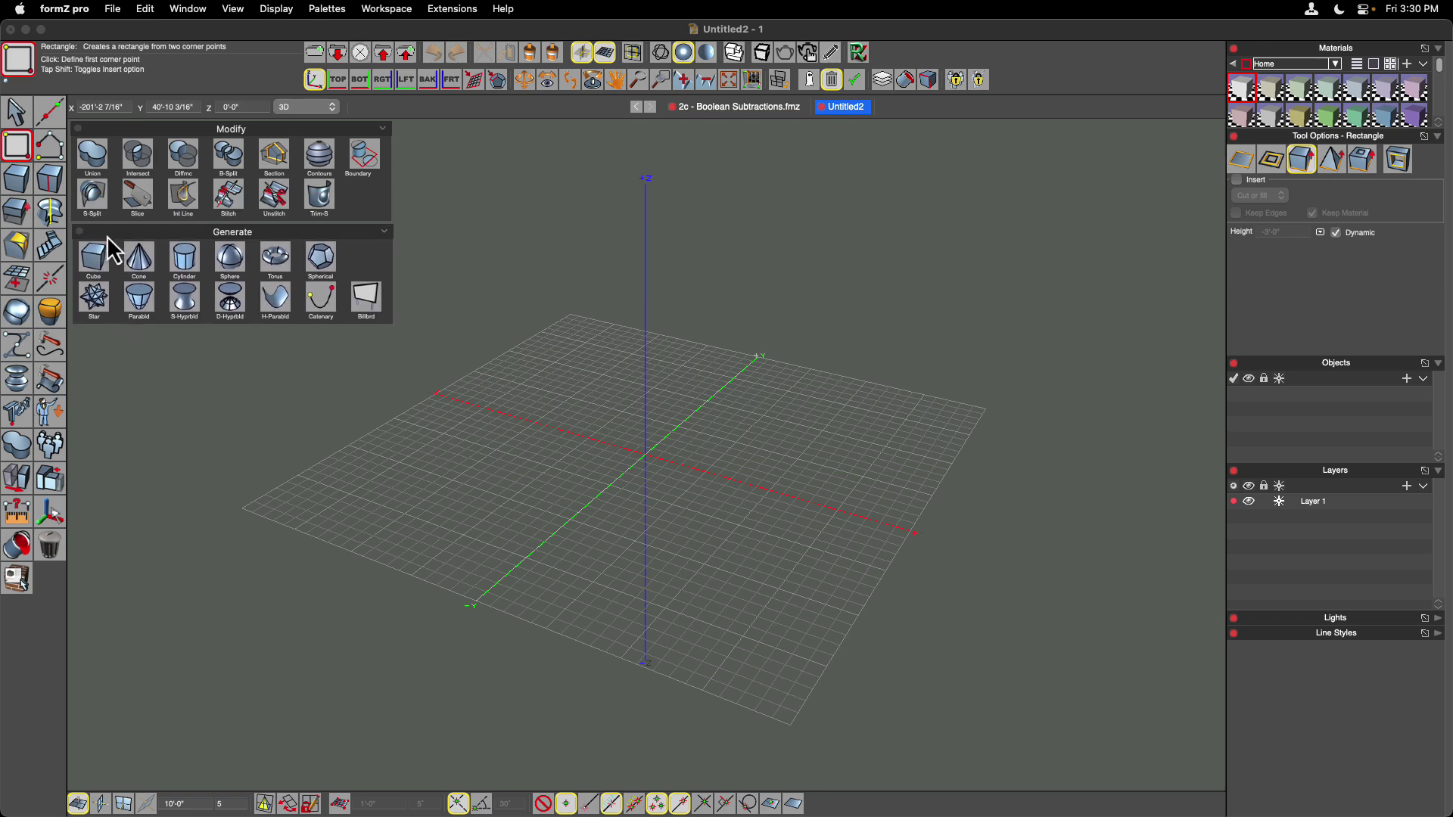
# Start the Cube tool with width, depth and height of 24'-0" and enable grid snapping at 1'-0".
pyautogui.click(105, 265)
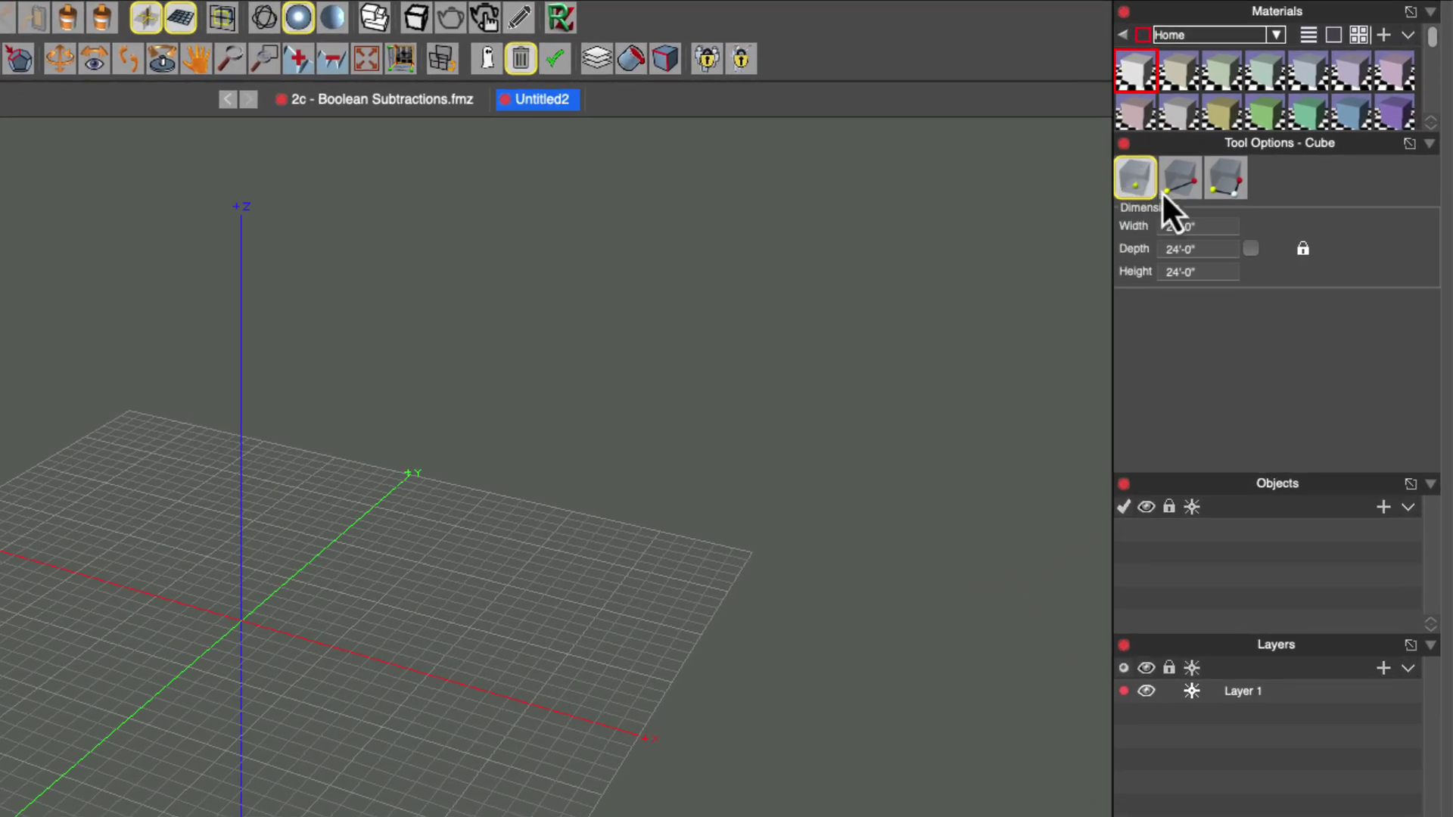
pyautogui.click(1220, 227)
pyautogui.click(1223, 248)
pyautogui.click(1221, 273)
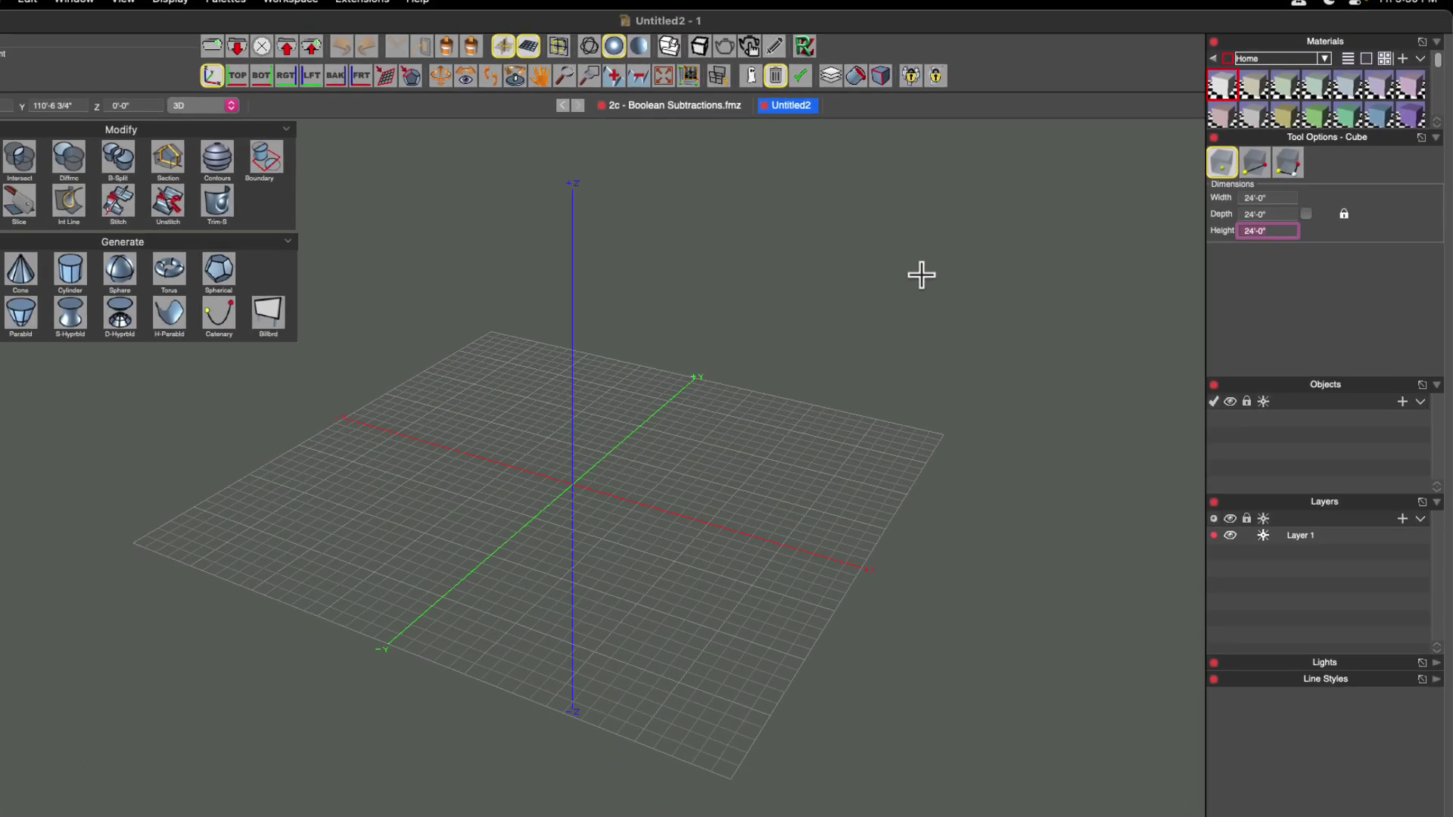
pyautogui.click(341, 807)
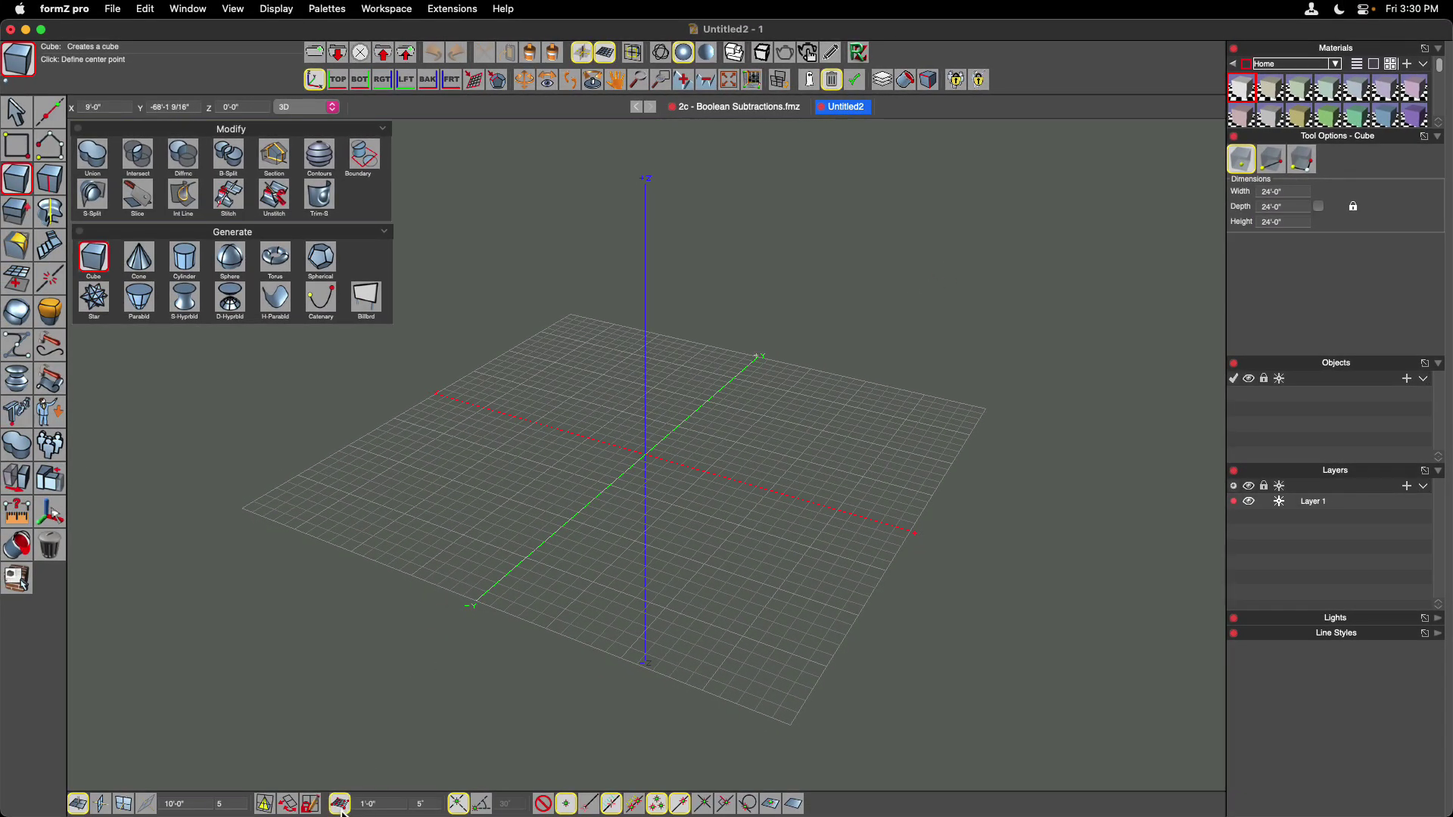
# Place a 24'-0" cube centered on the grid origin and view it from above and below.
pyautogui.click(645, 455)
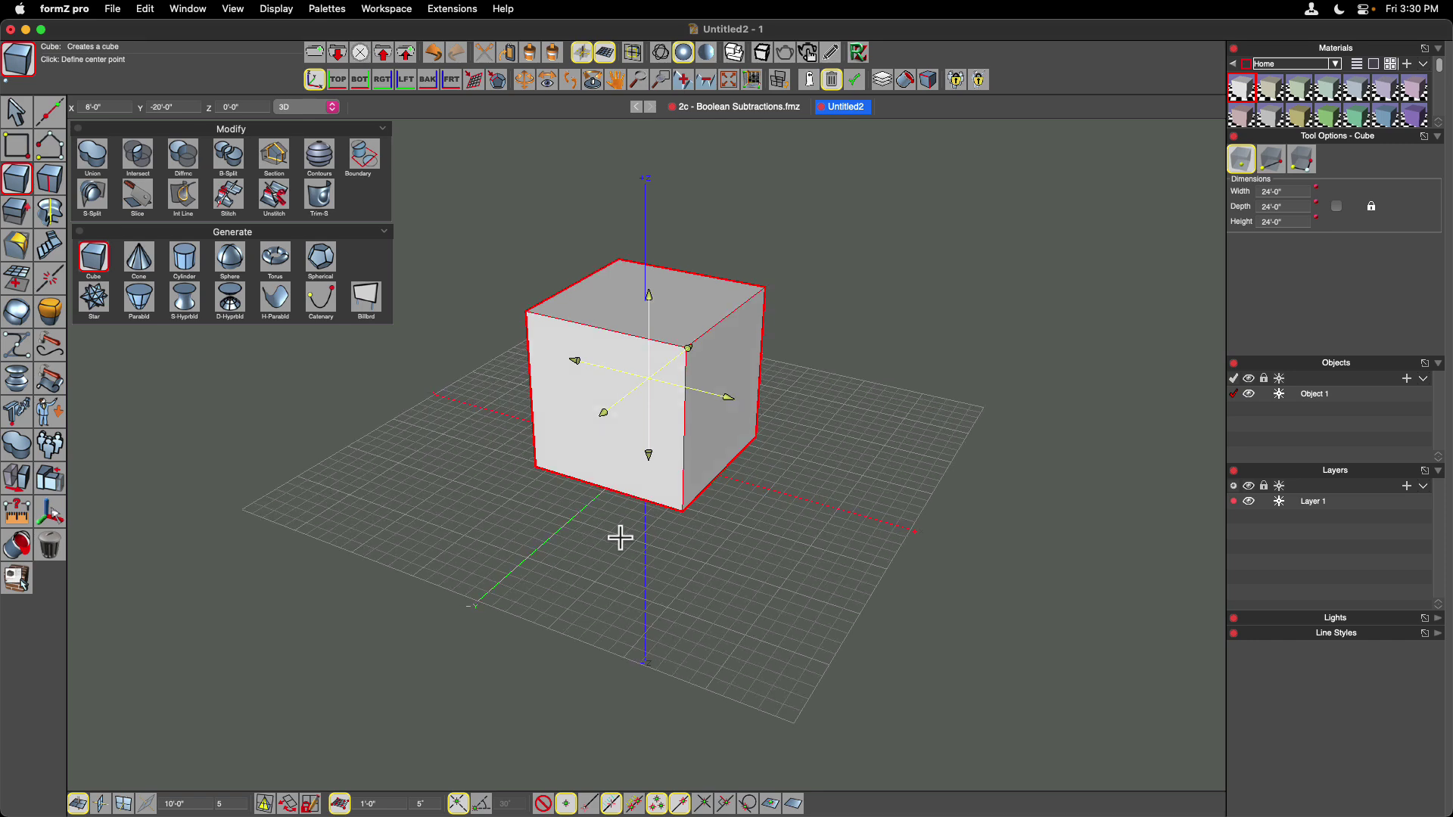
pyautogui.scroll(-10, 620, 538)
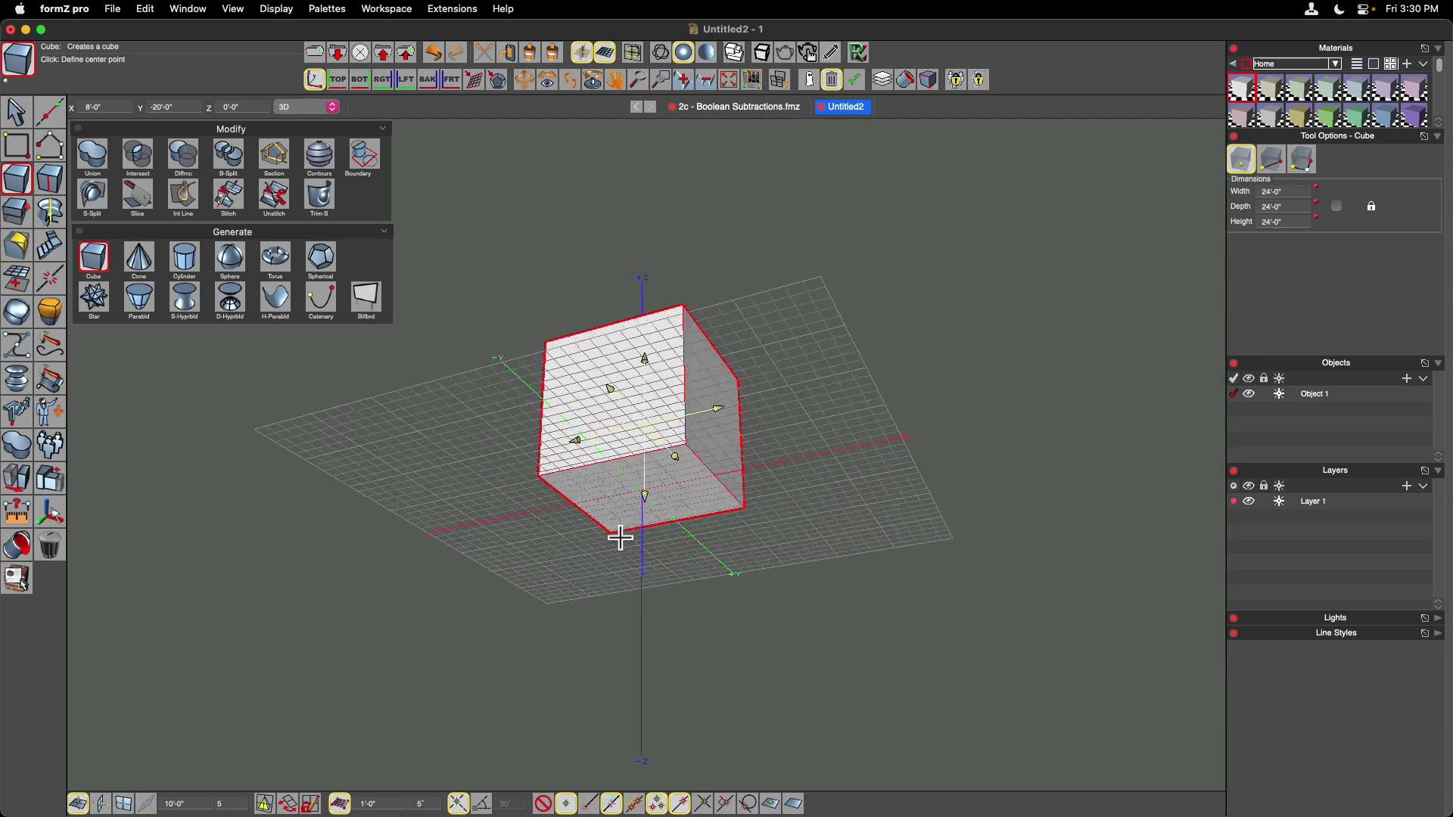
pyautogui.scroll(10, 620, 538)
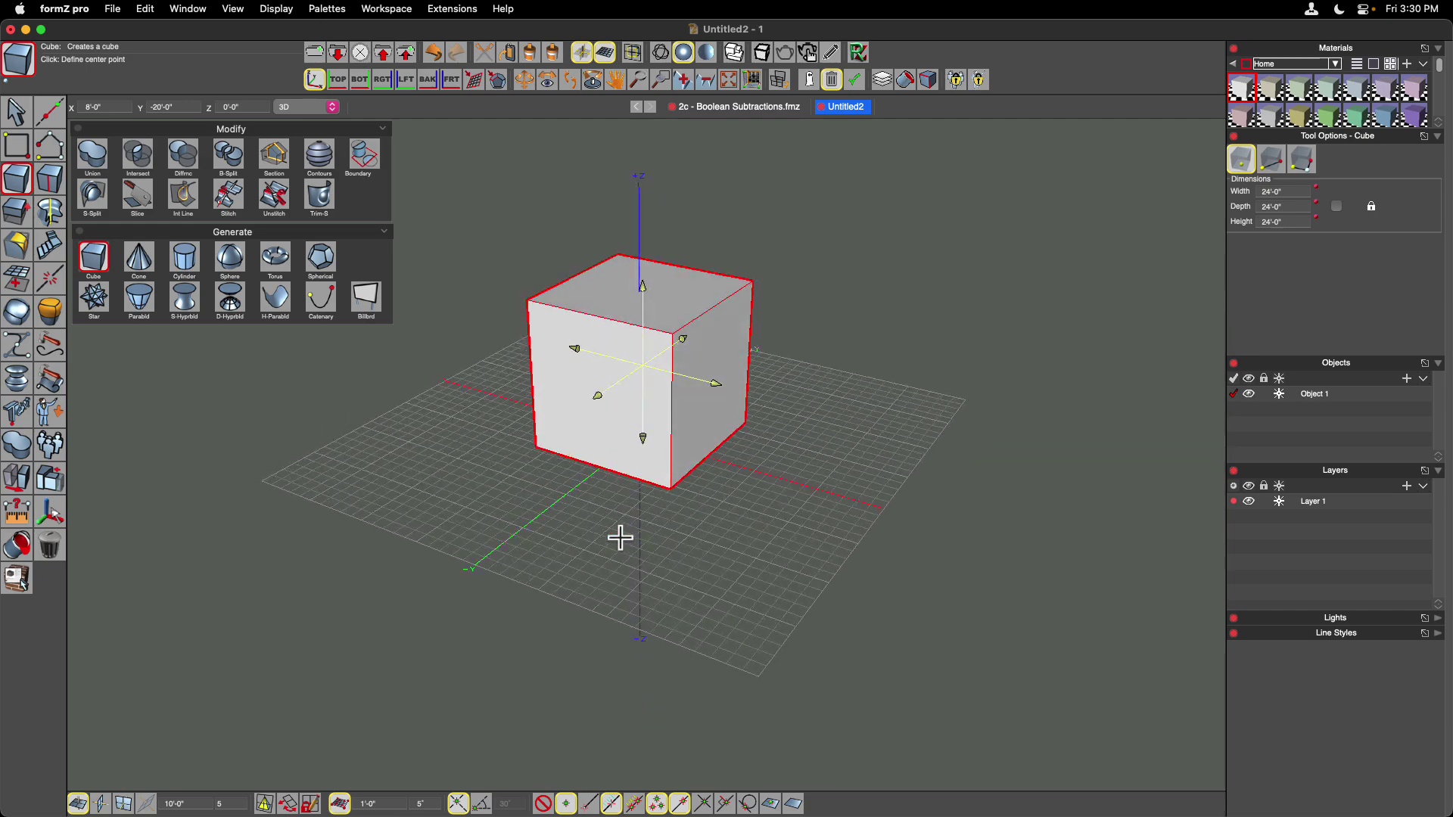
pyautogui.scroll(2, 619, 538)
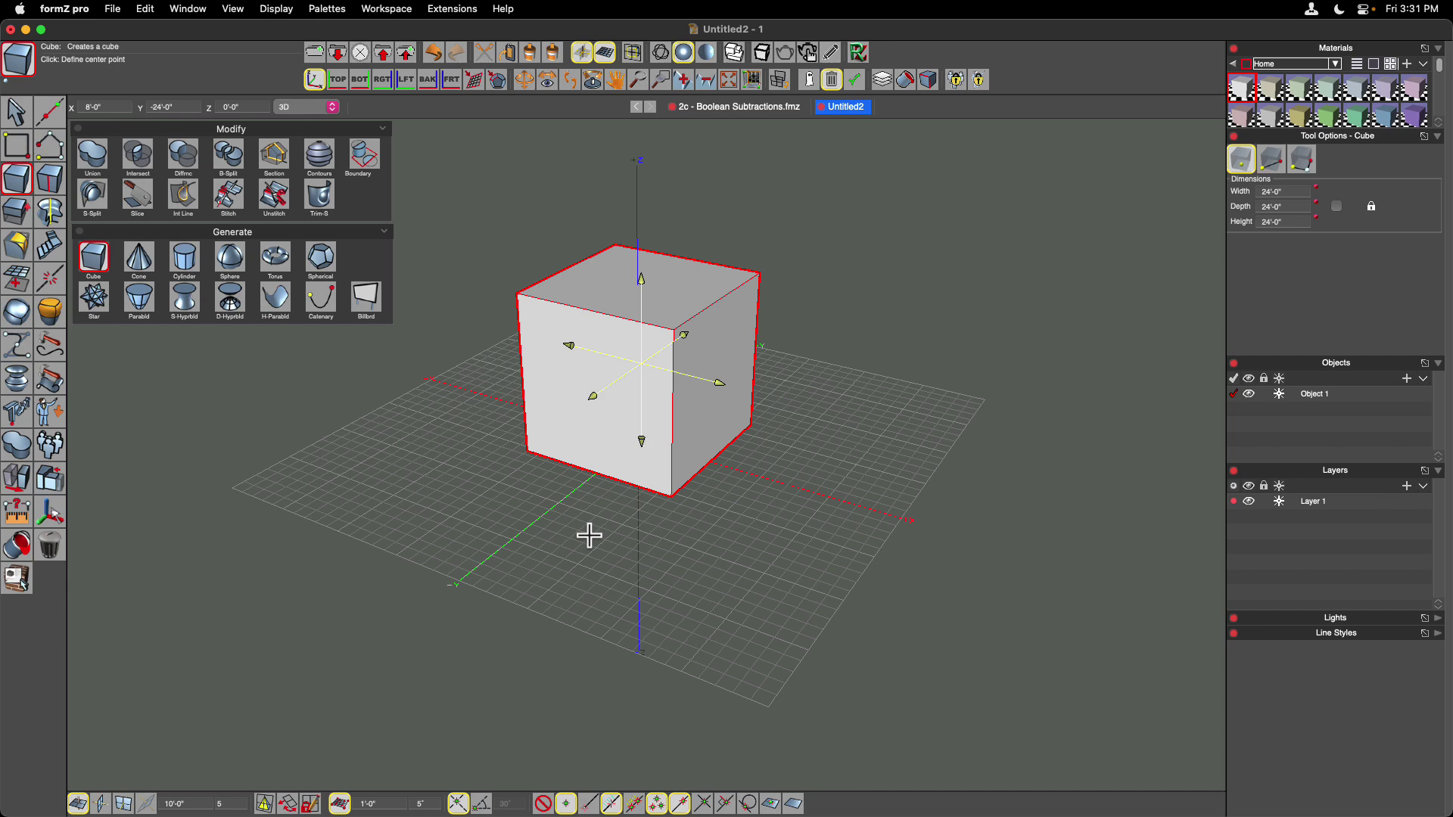
# Place three more 24'-0" cubes around the first one.
pyautogui.scroll(-5, 590, 535)
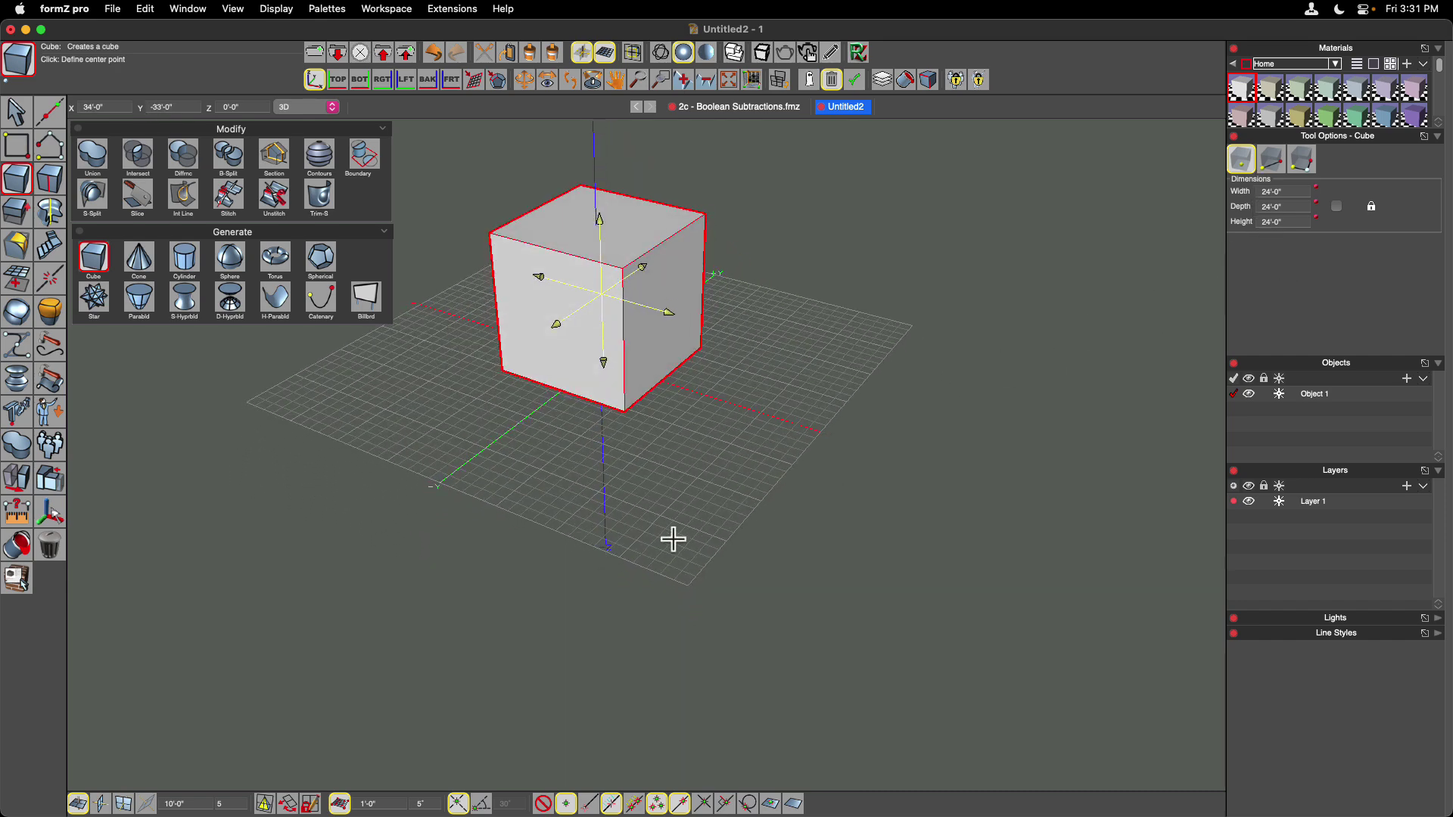
pyautogui.click(535, 535)
pyautogui.click(876, 454)
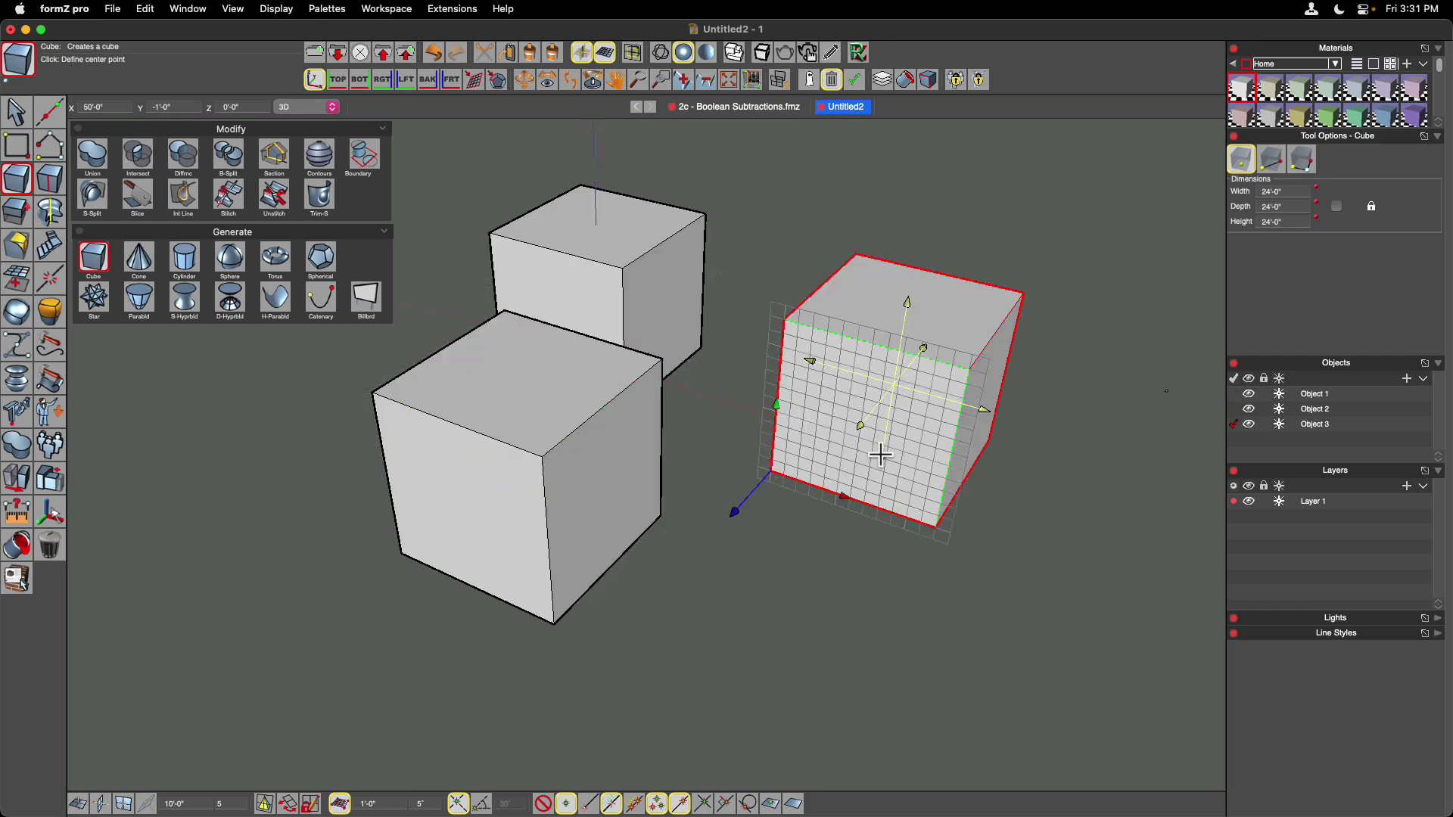
pyautogui.click(783, 651)
# Undo the placement of all four cubes.
pyautogui.press('super+z')
pyautogui.press('super+z')
pyautogui.press('super+z')
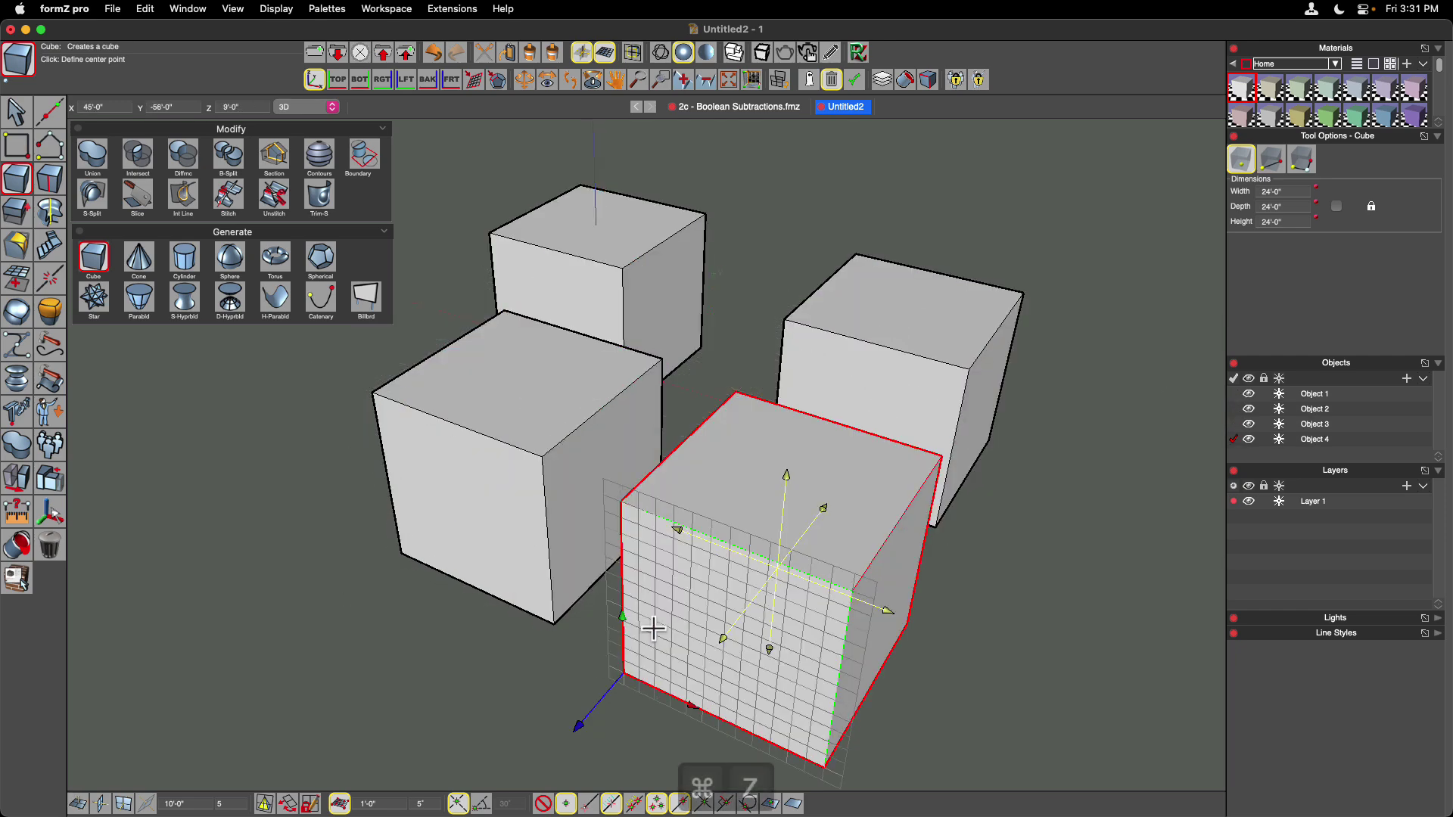
pyautogui.press('super+z')
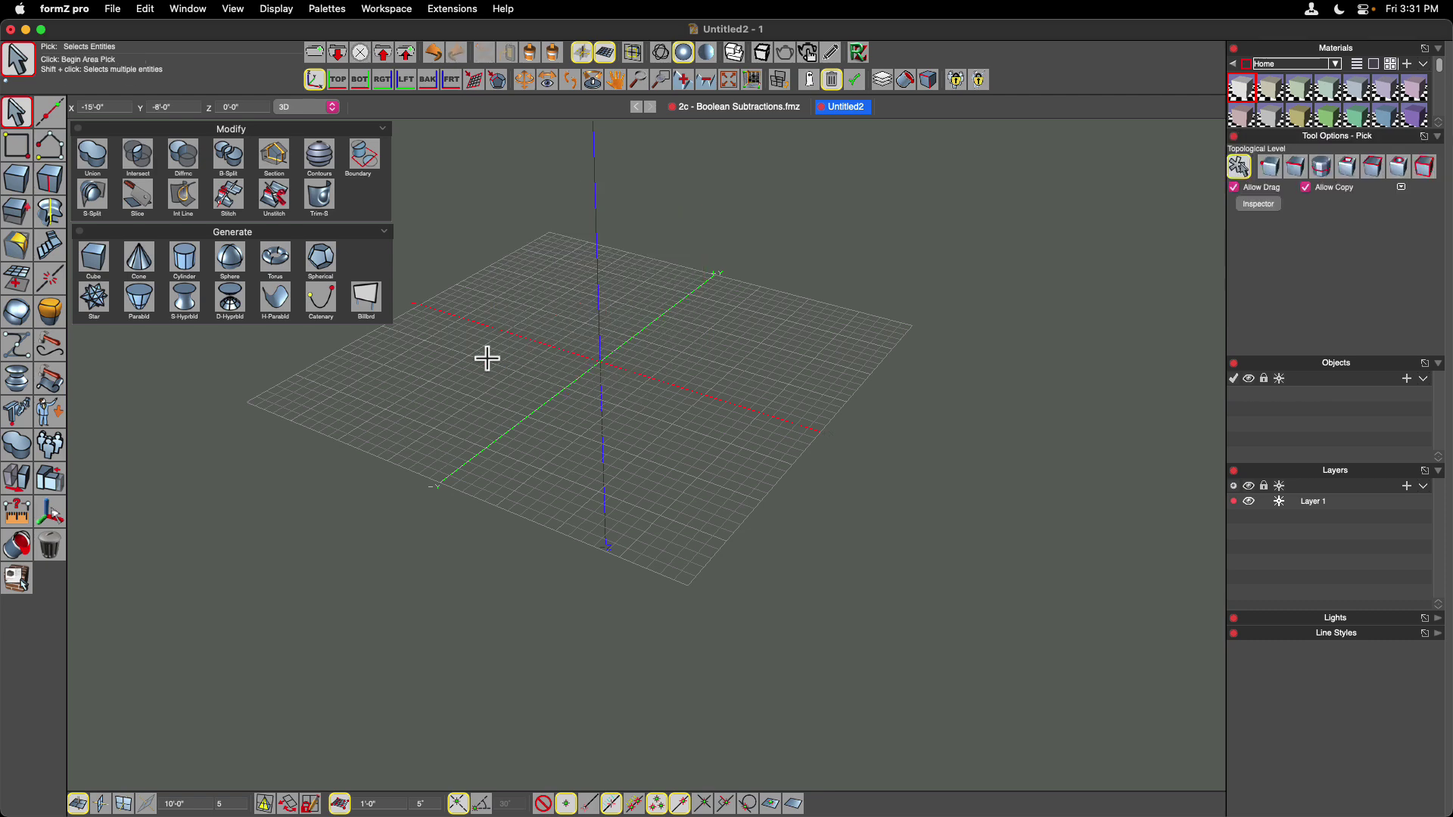
# Place a 24'-0" cube off-center near the grid's far corner, at about X 25', Y 27'.
pyautogui.click(96, 265)
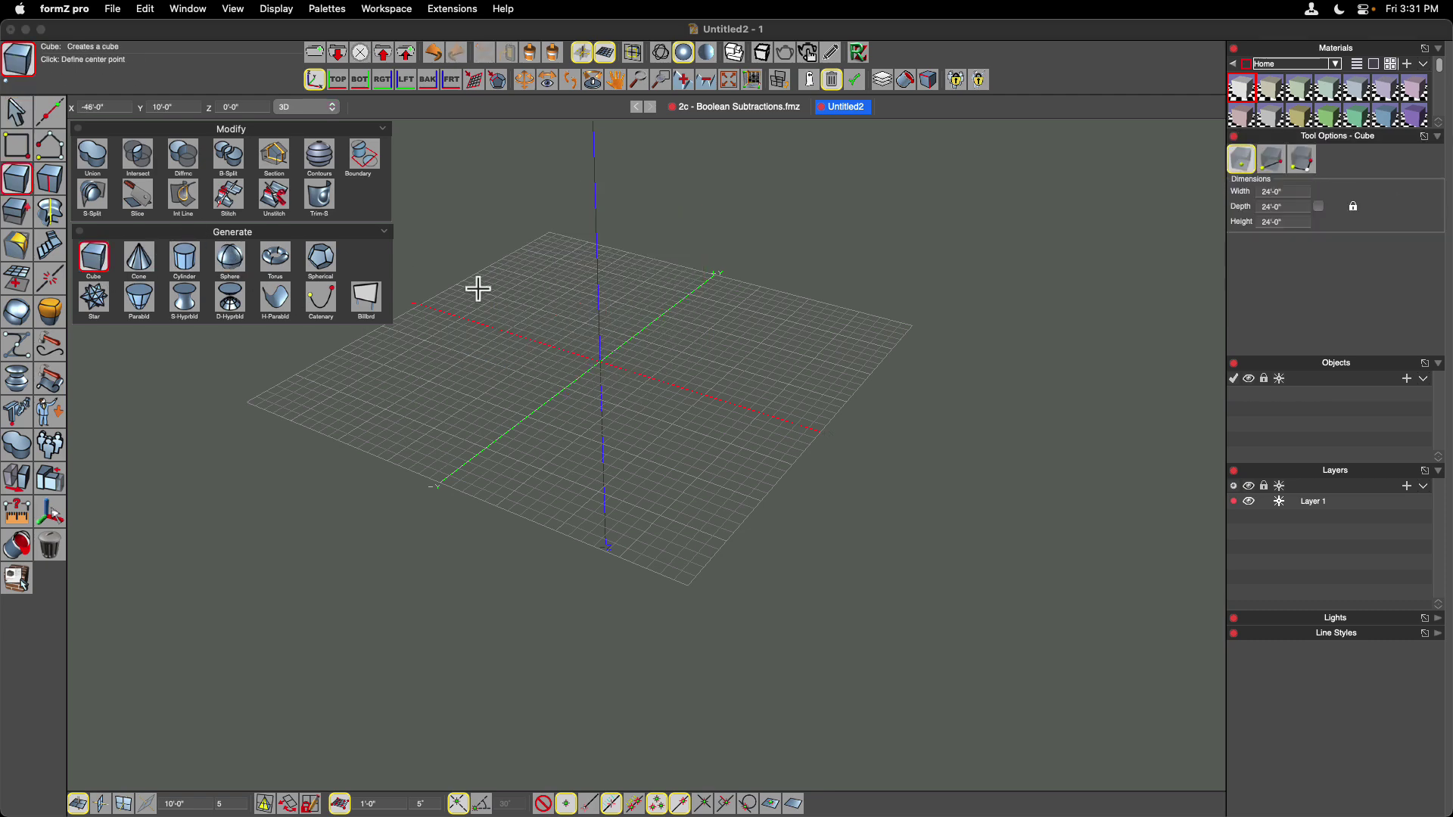
pyautogui.click(801, 334)
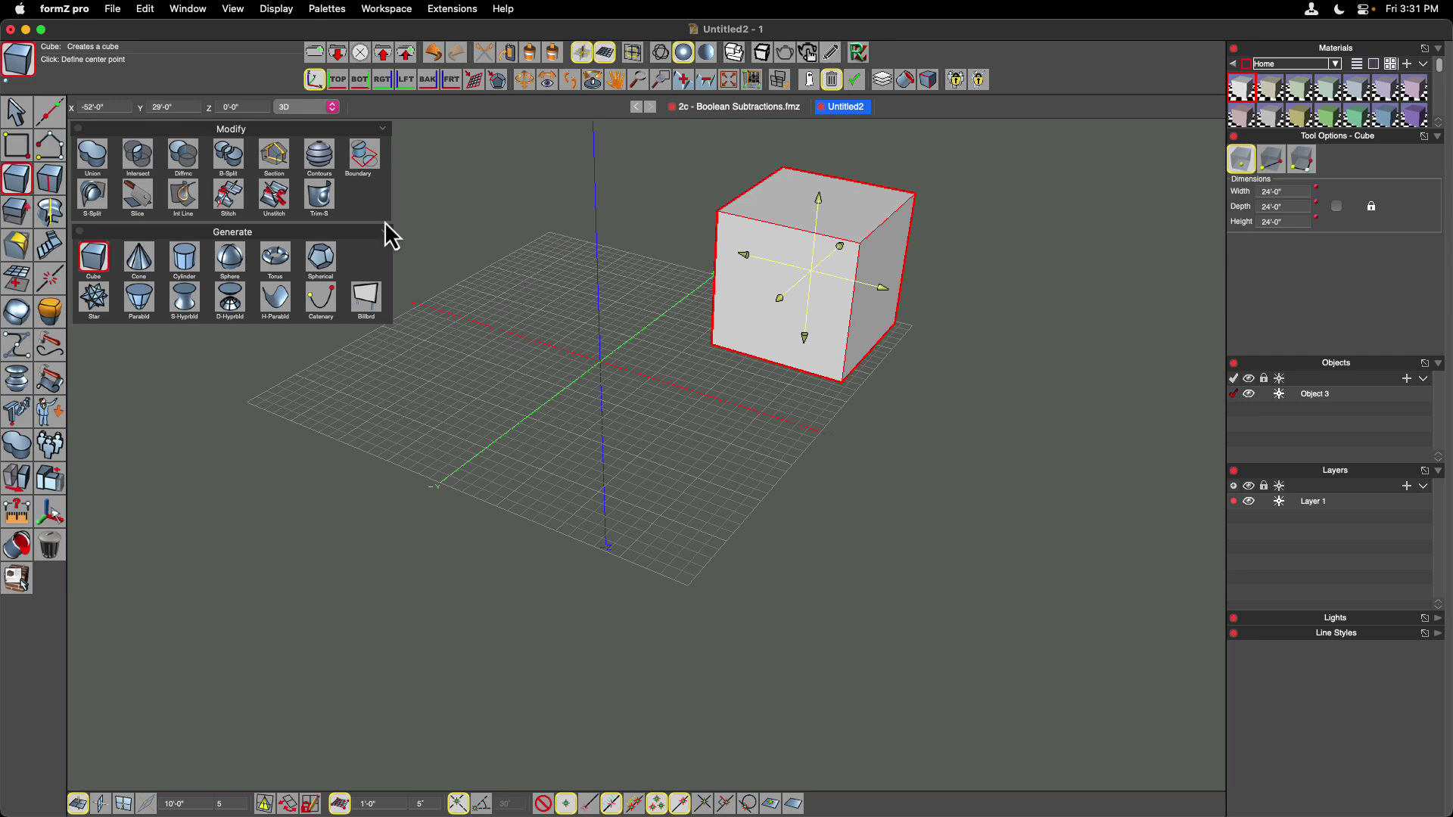
pyautogui.click(23, 124)
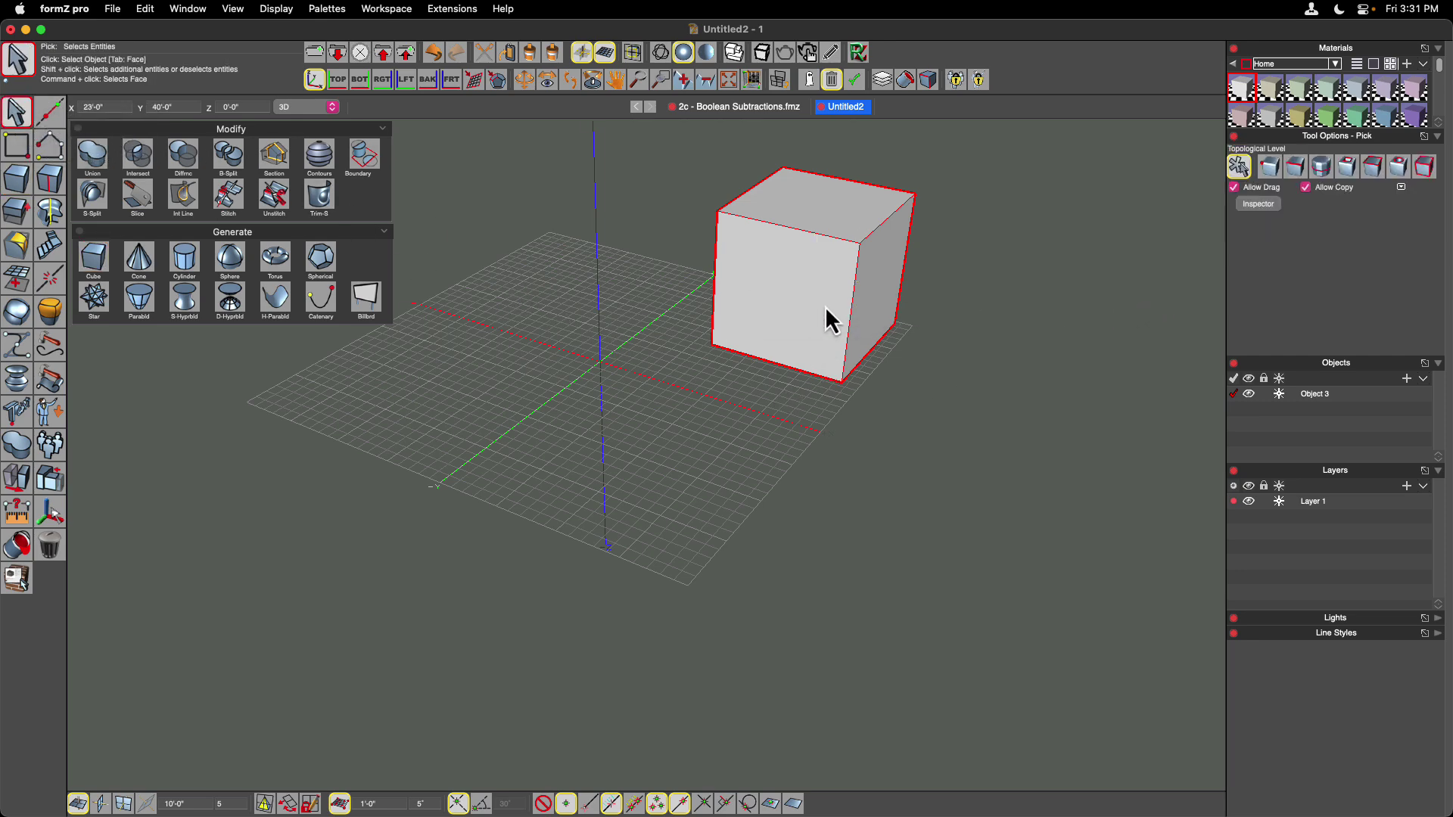
# Set the cube's origin X and Y to 0'-0" in the Inspector.
pyautogui.click(1260, 204)
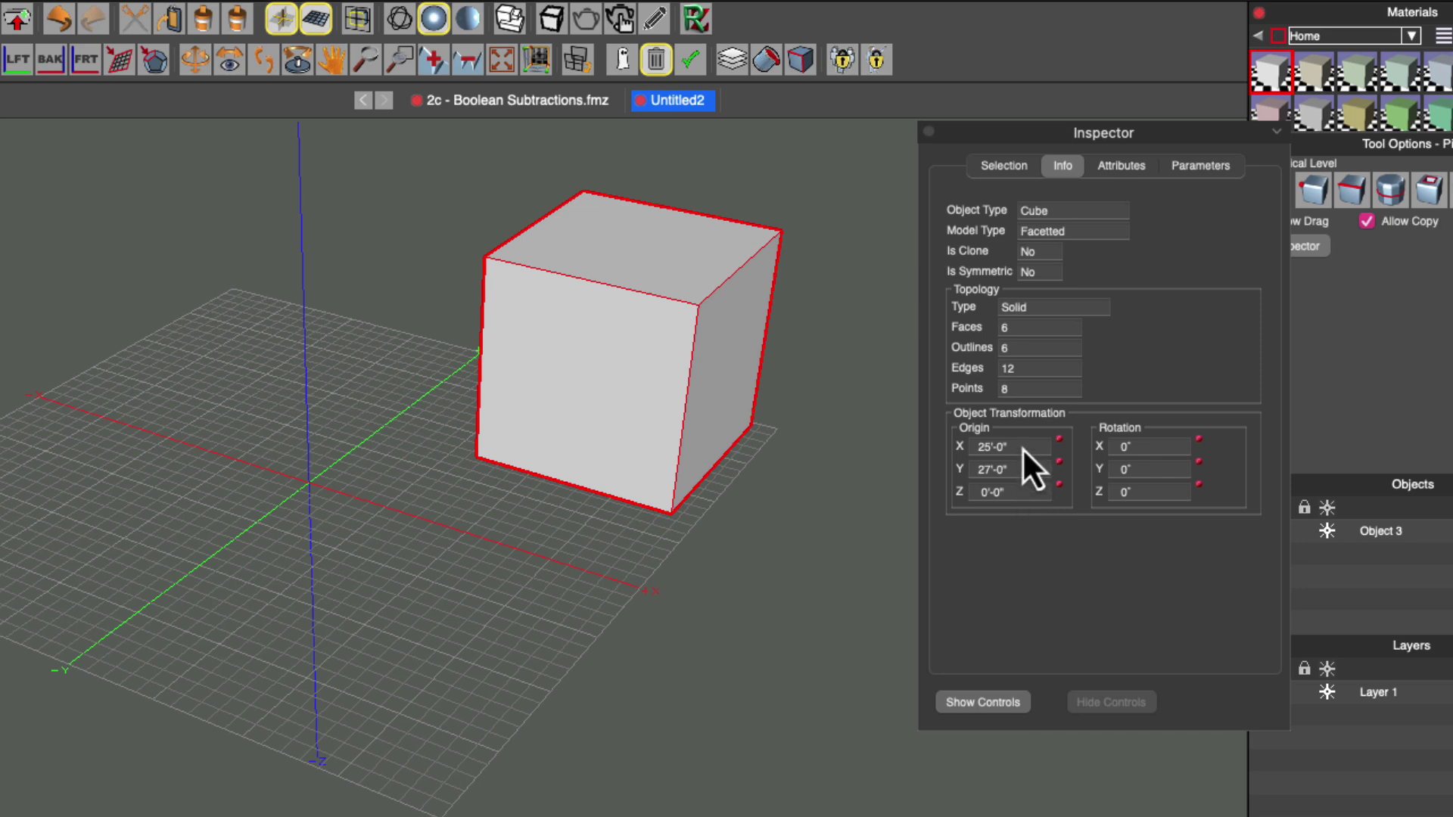
pyautogui.click(1022, 448)
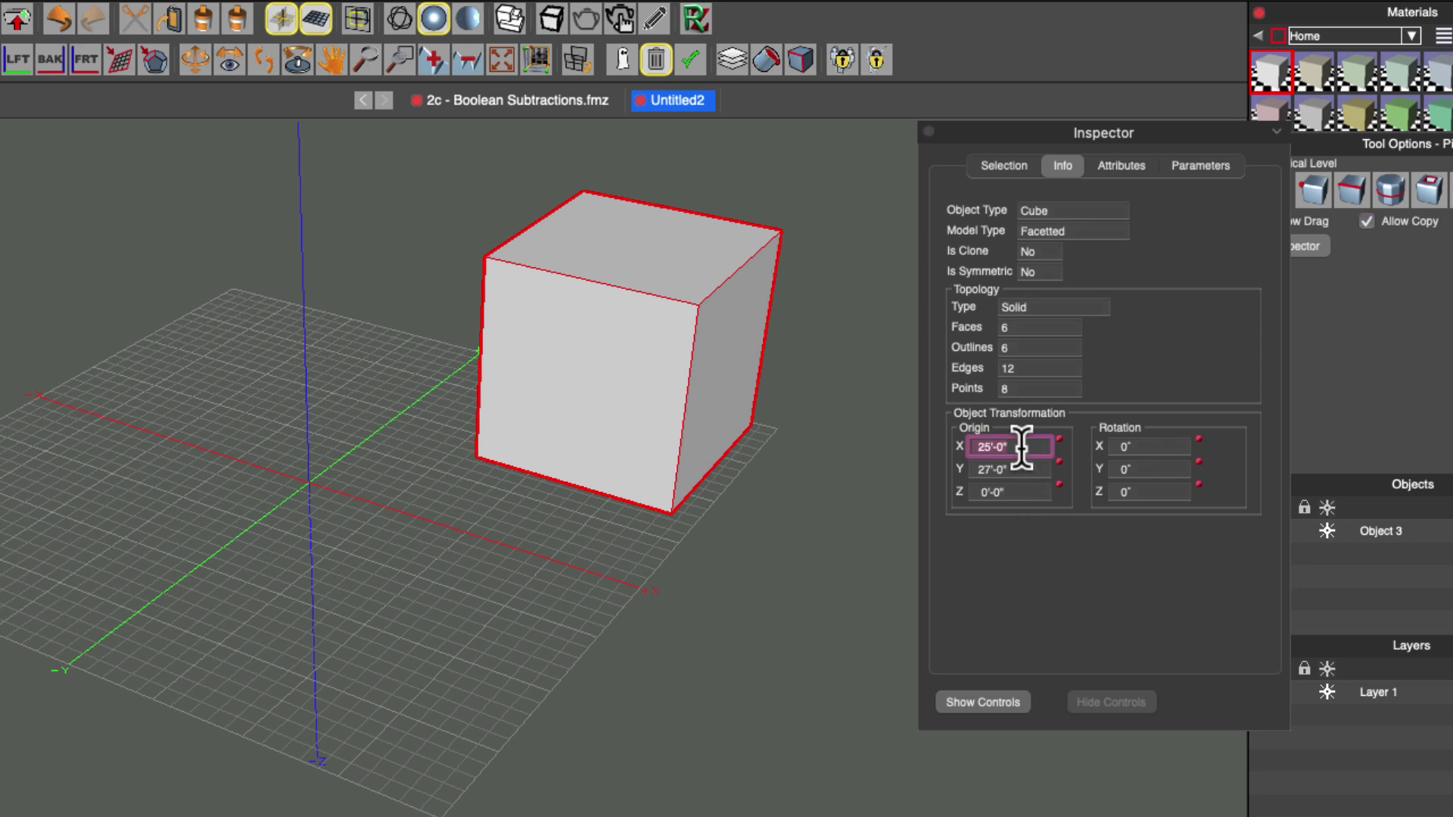
pyautogui.write('0')
pyautogui.press('Tab')
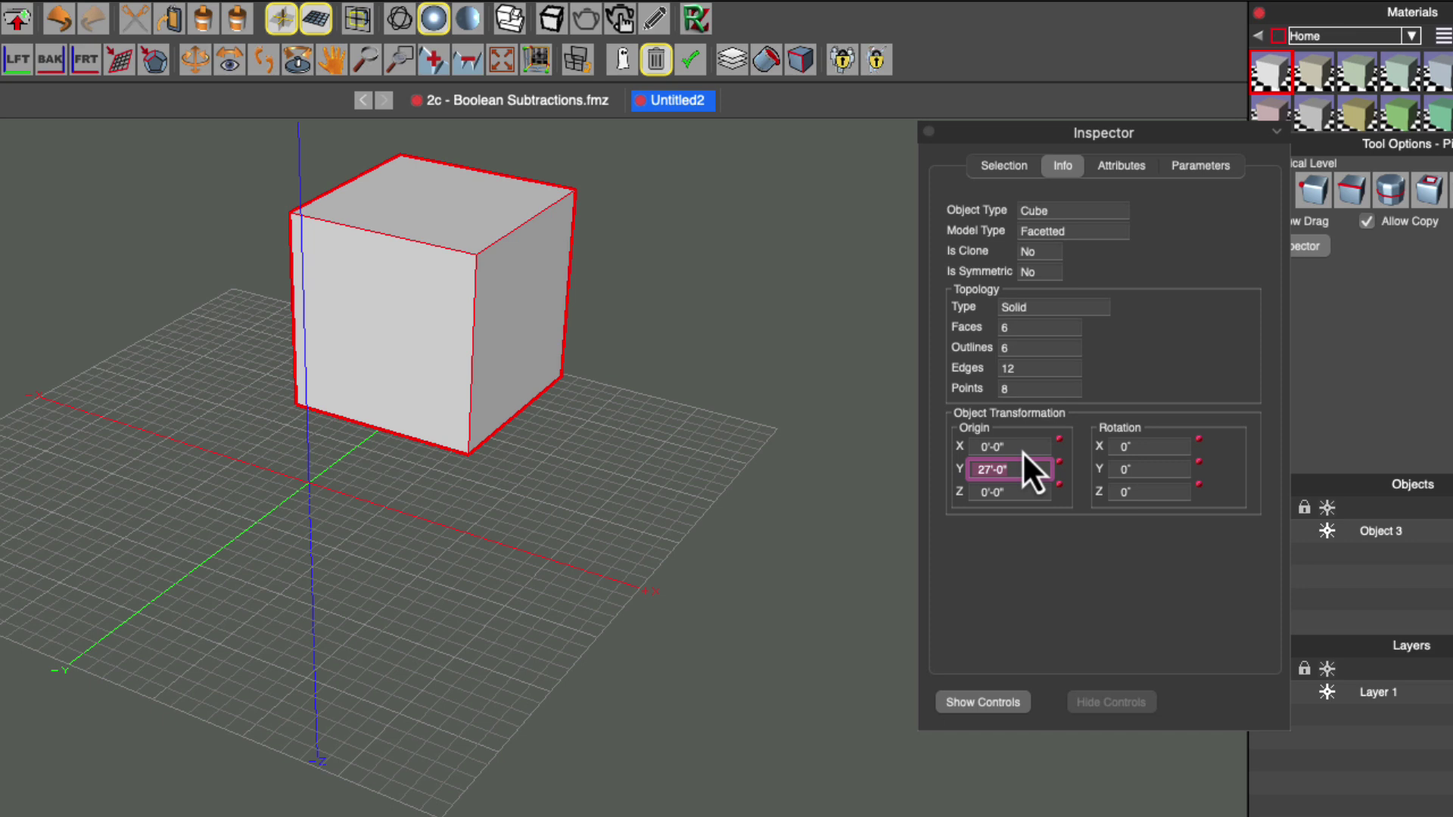
pyautogui.write('0')
pyautogui.press('Tab')
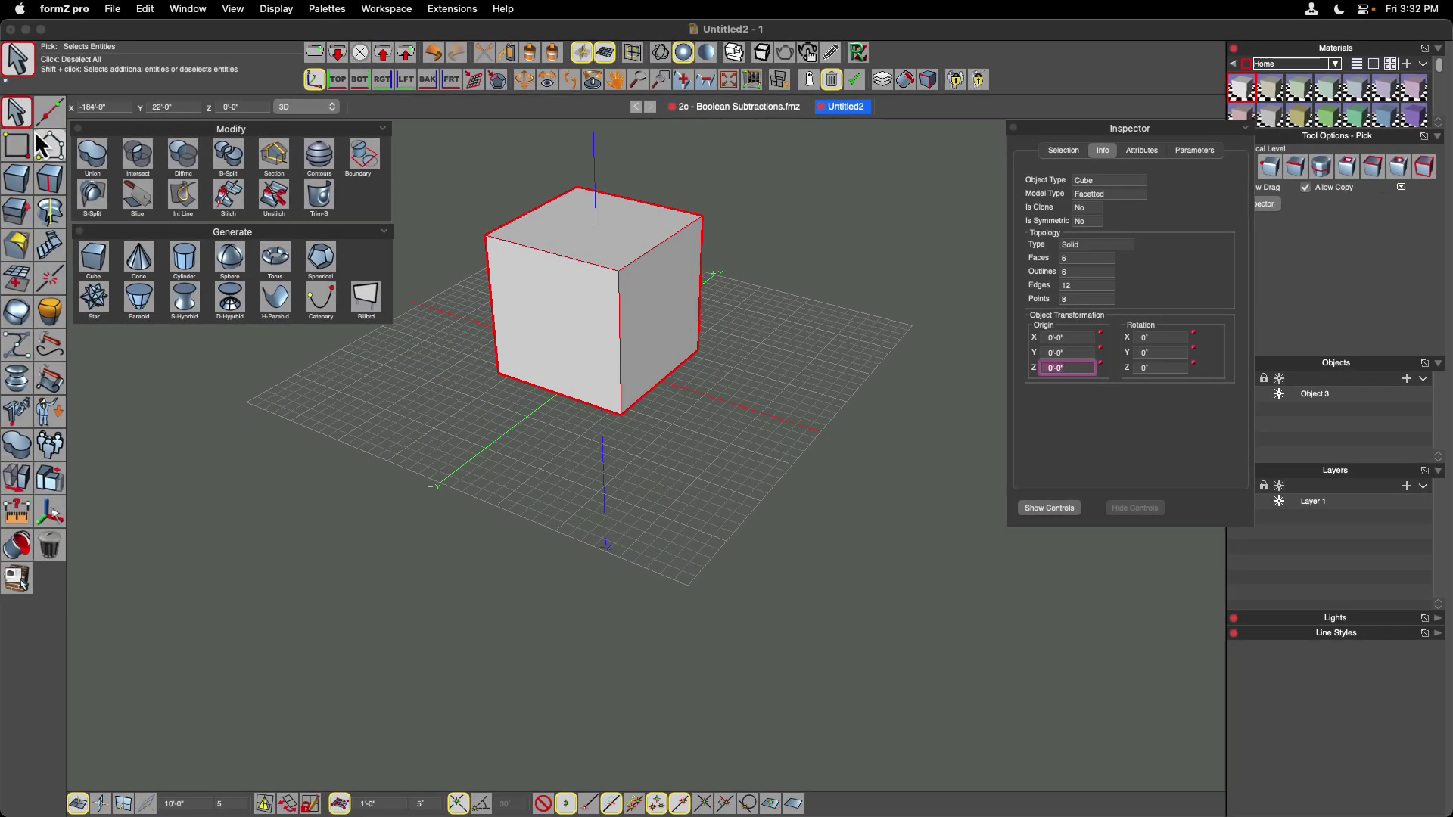
# Delete the cube standing on the grid origin.
pyautogui.click(377, 420)
pyautogui.click(603, 325)
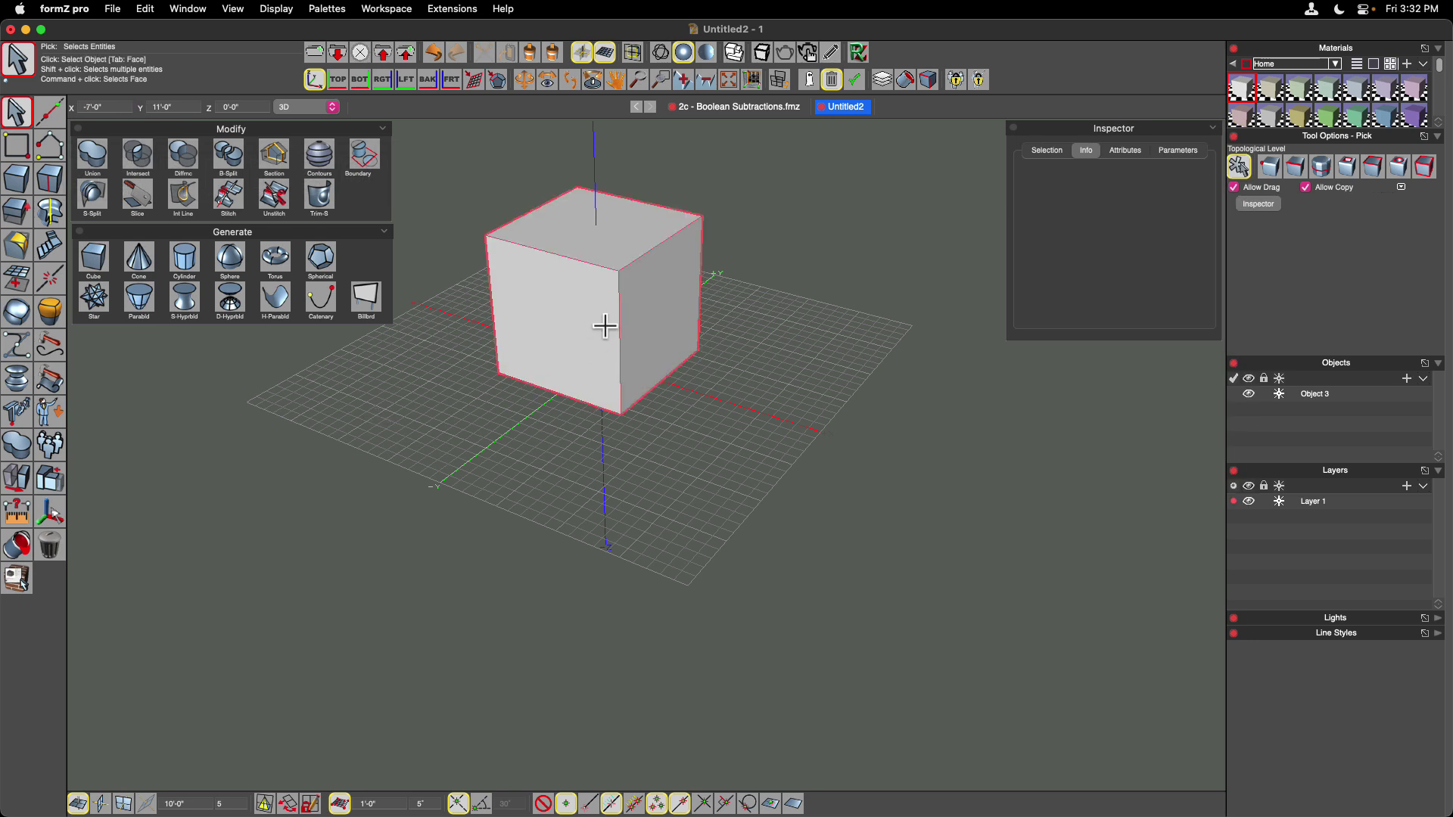
pyautogui.press('Delete')
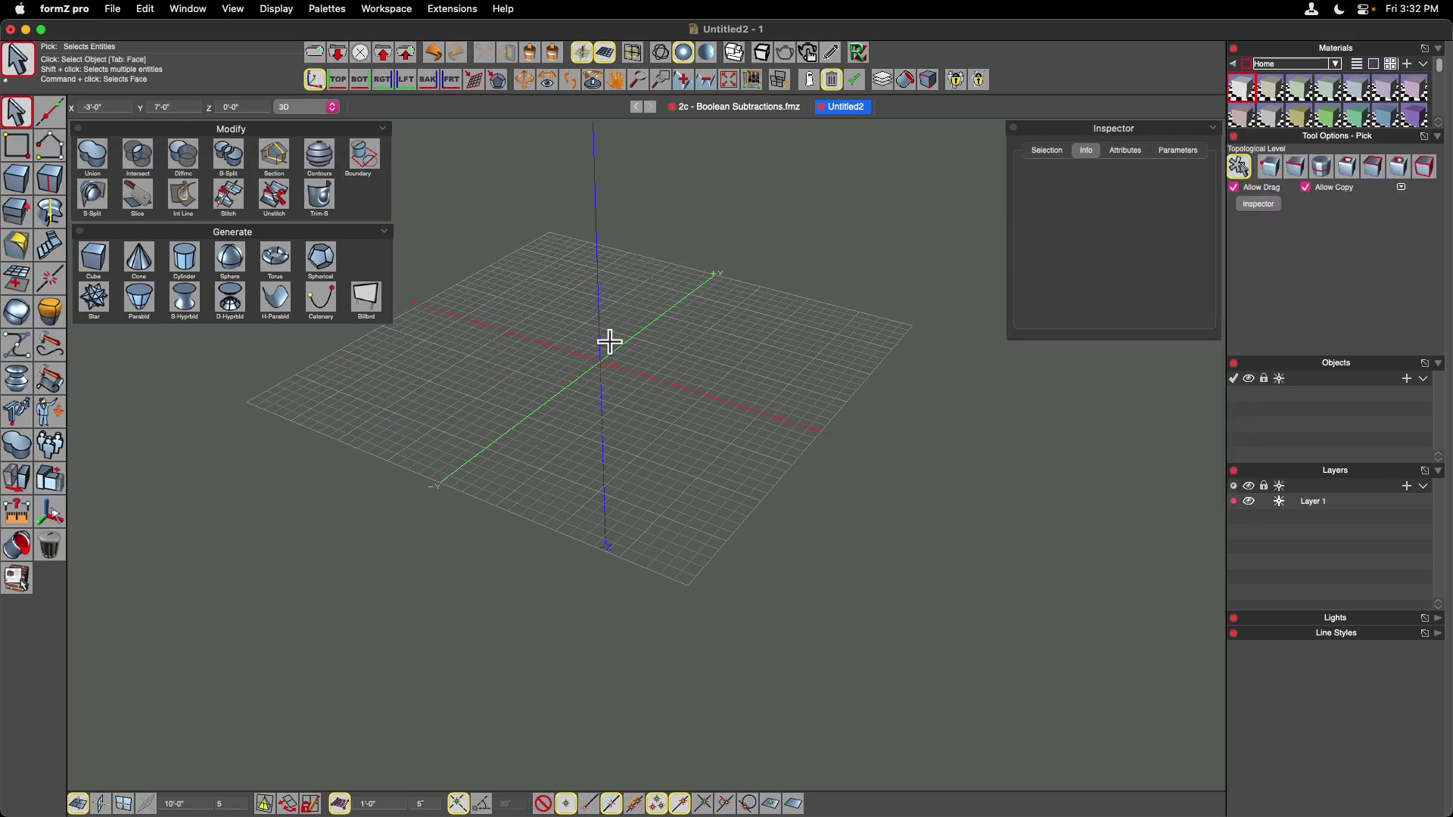
# Create a 24'-0" cube with its center point at the exact coordinates X 0, Y 0, Z 0.
pyautogui.click(97, 262)
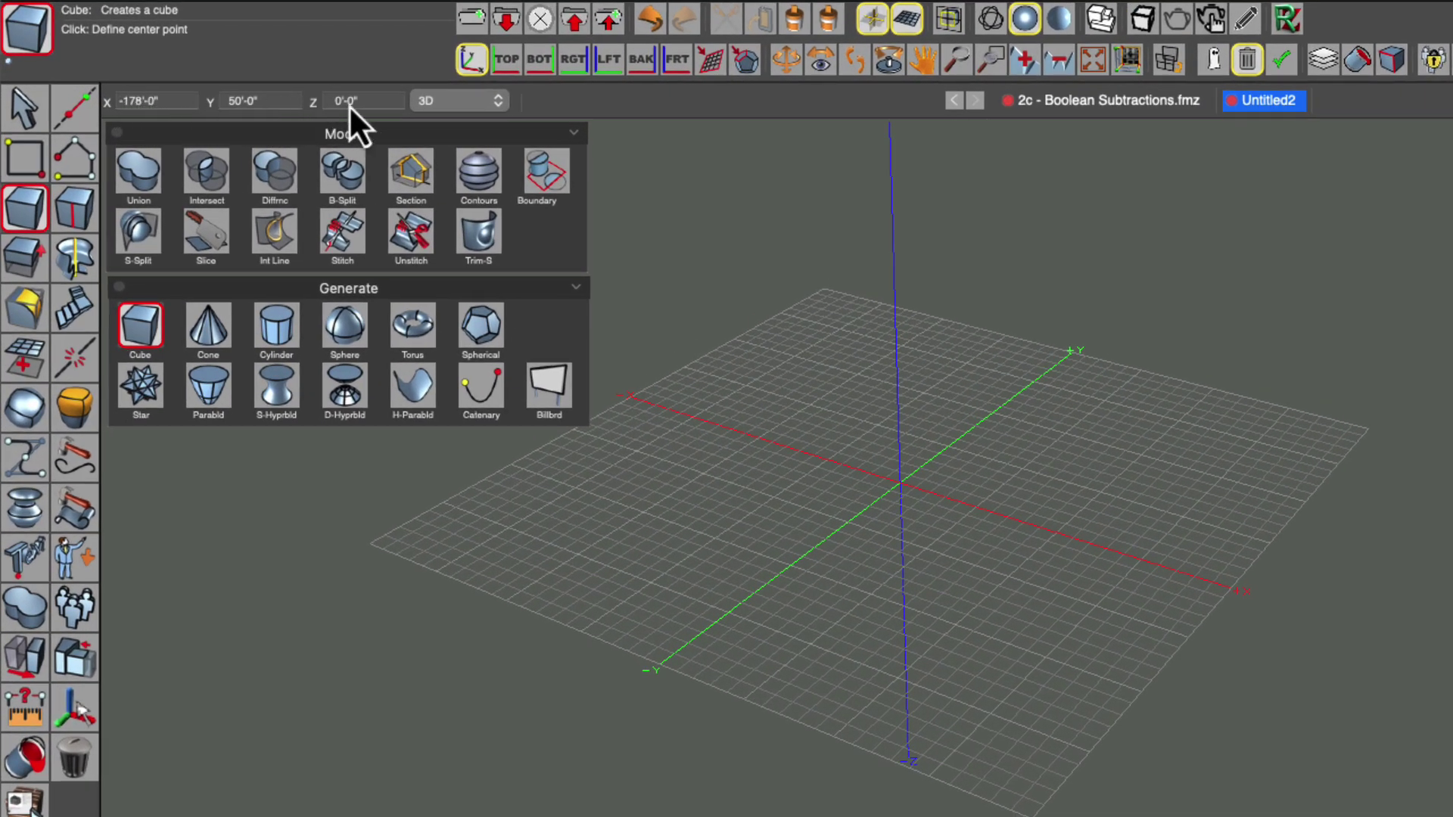
pyautogui.click(175, 100)
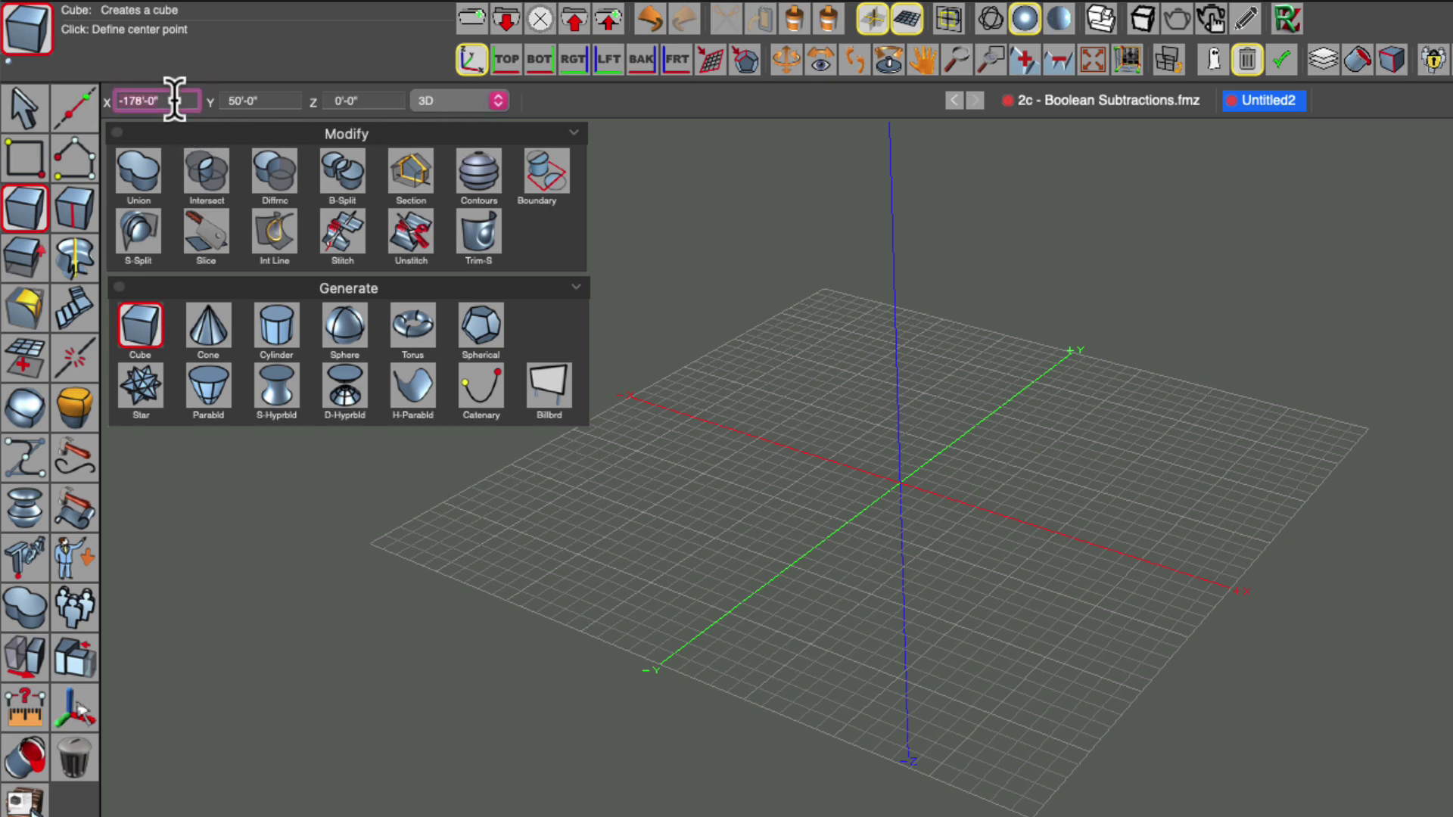
pyautogui.write('0')
pyautogui.press('Tab')
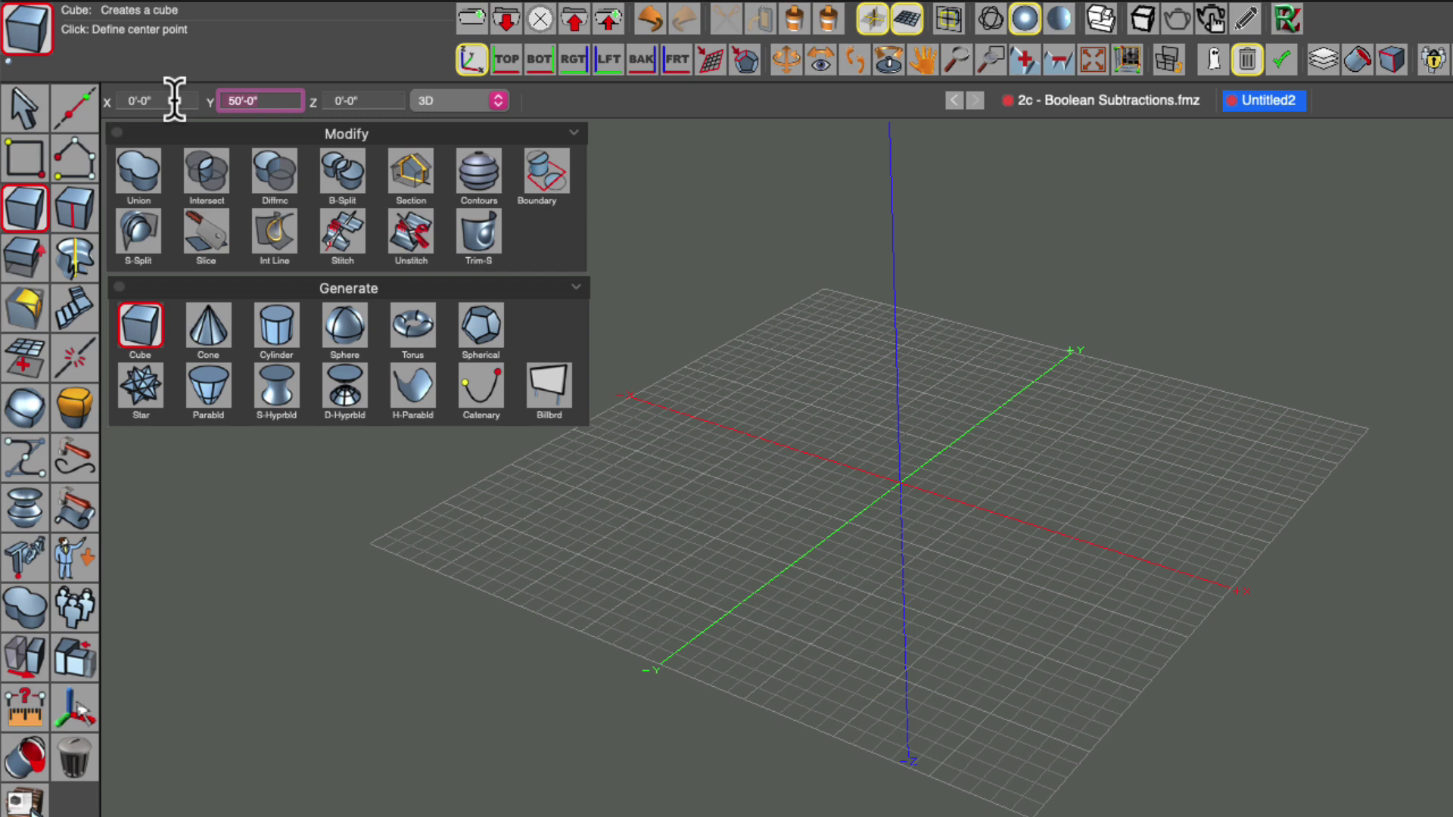
pyautogui.write('0')
pyautogui.press('Tab')
pyautogui.write('0')
pyautogui.press('Tab')
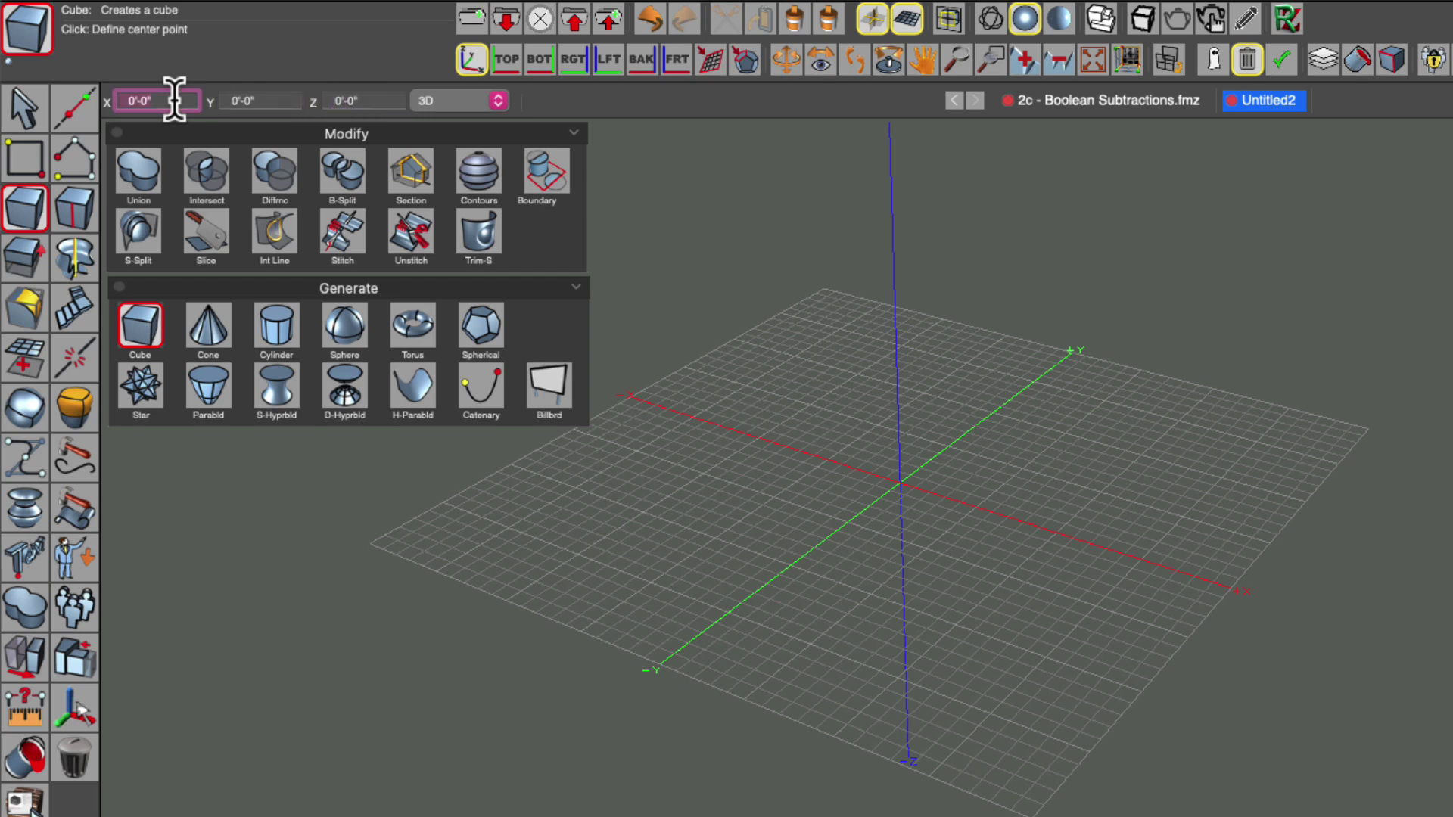
pyautogui.press('Return')
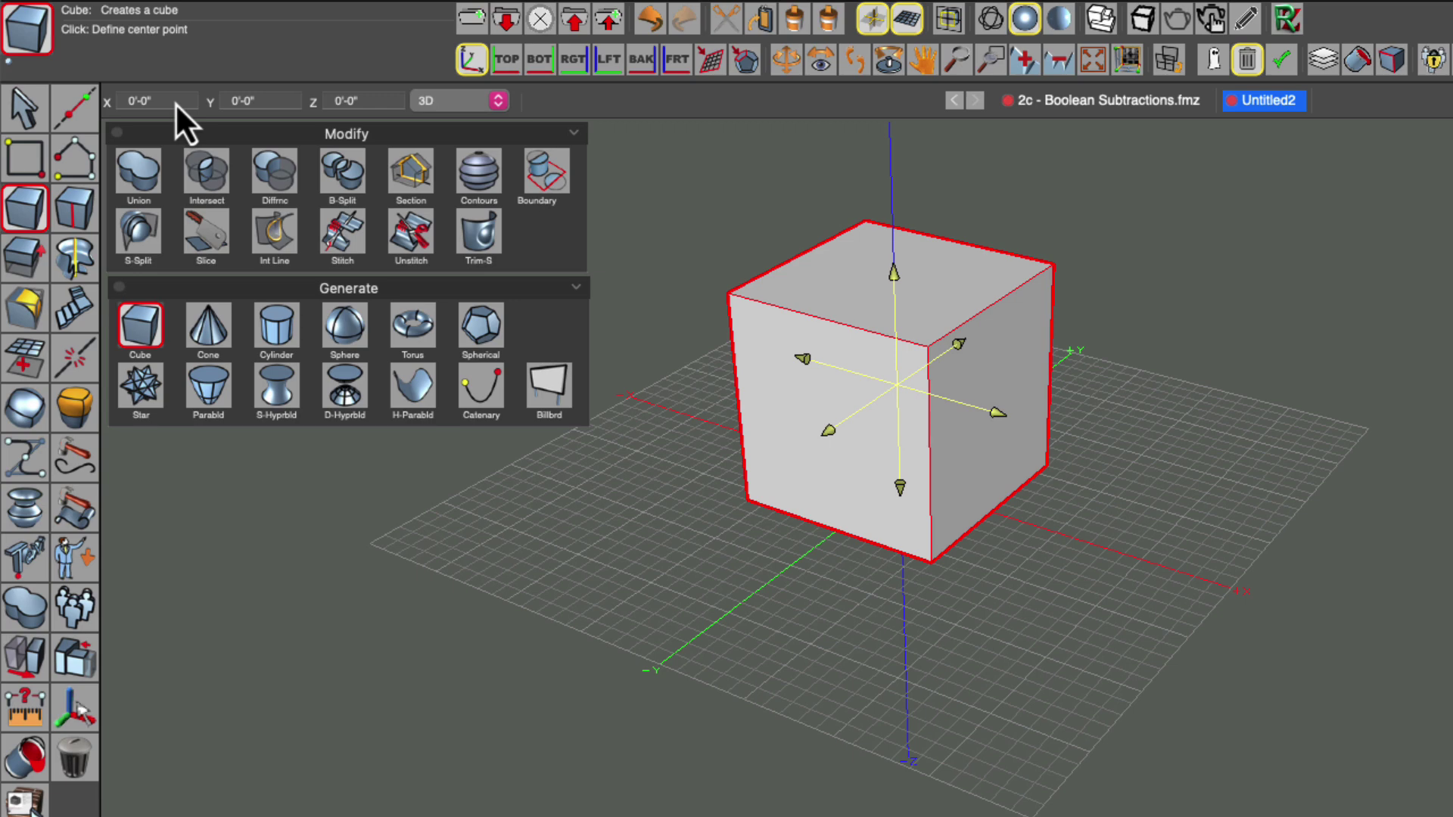
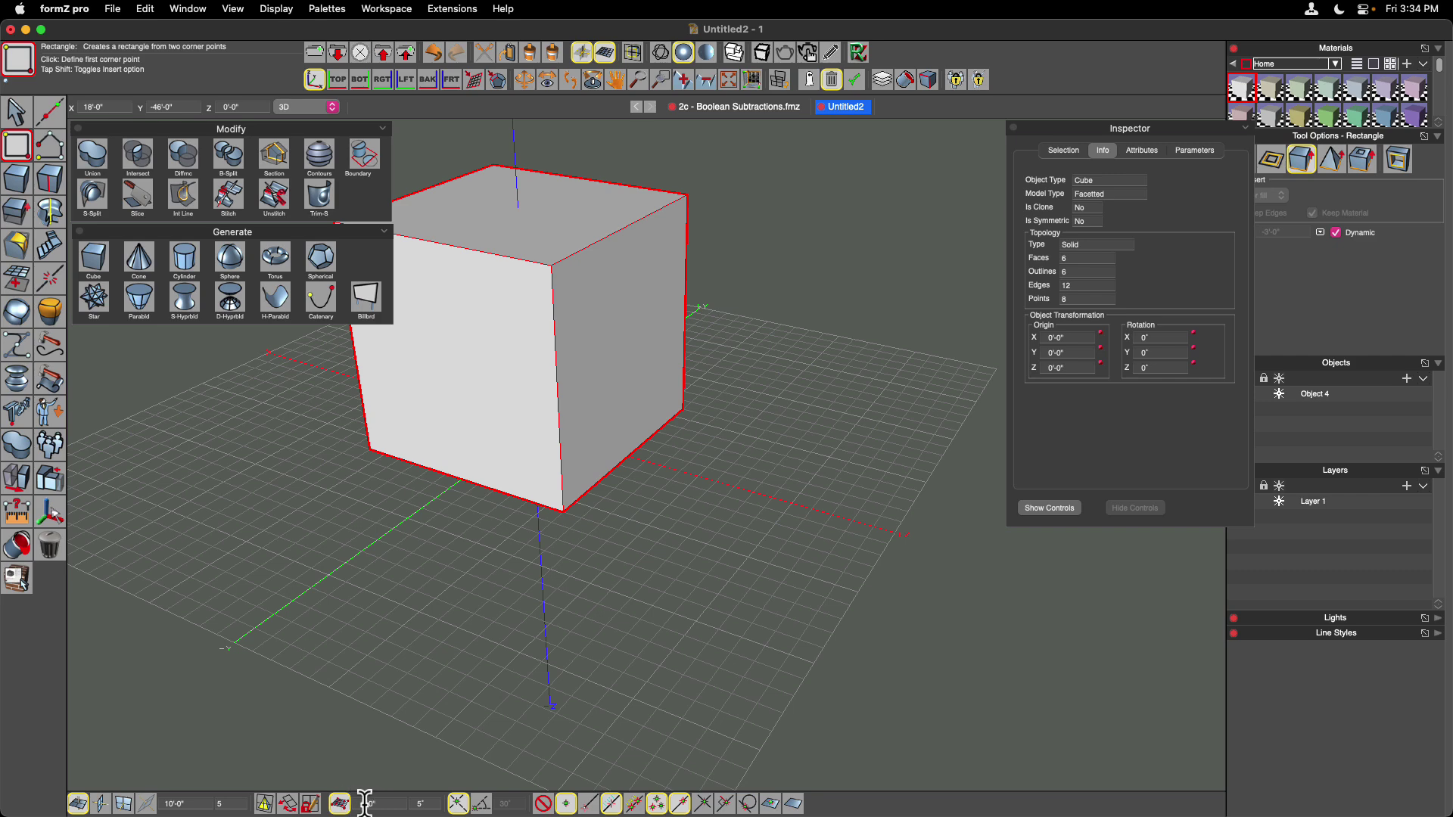
# Draw an extruded rectangular block 6' long, 15' wide and 15' high on the grid beside the cube's front corner.
pyautogui.click(592, 583)
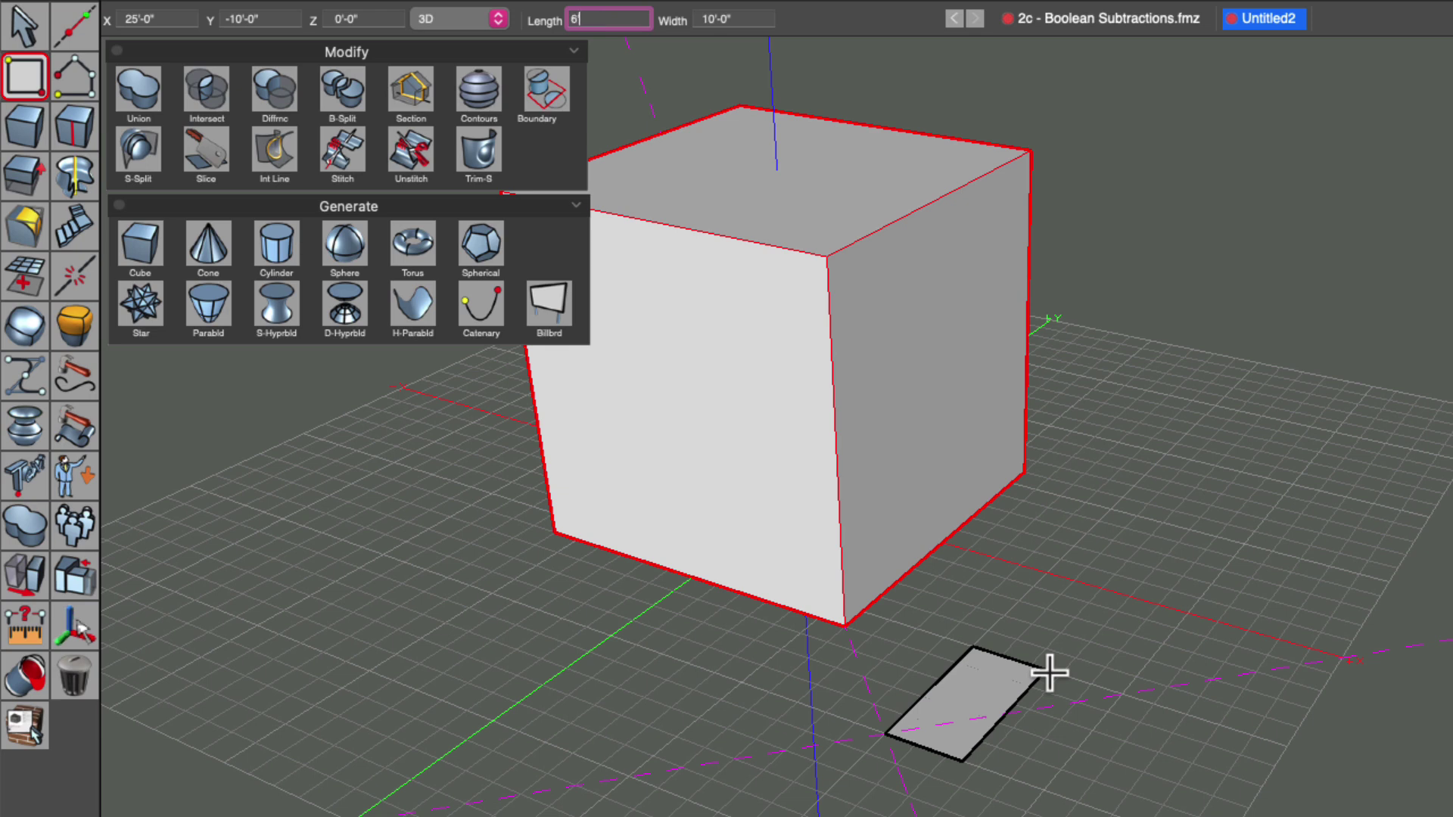
pyautogui.press('Tab')
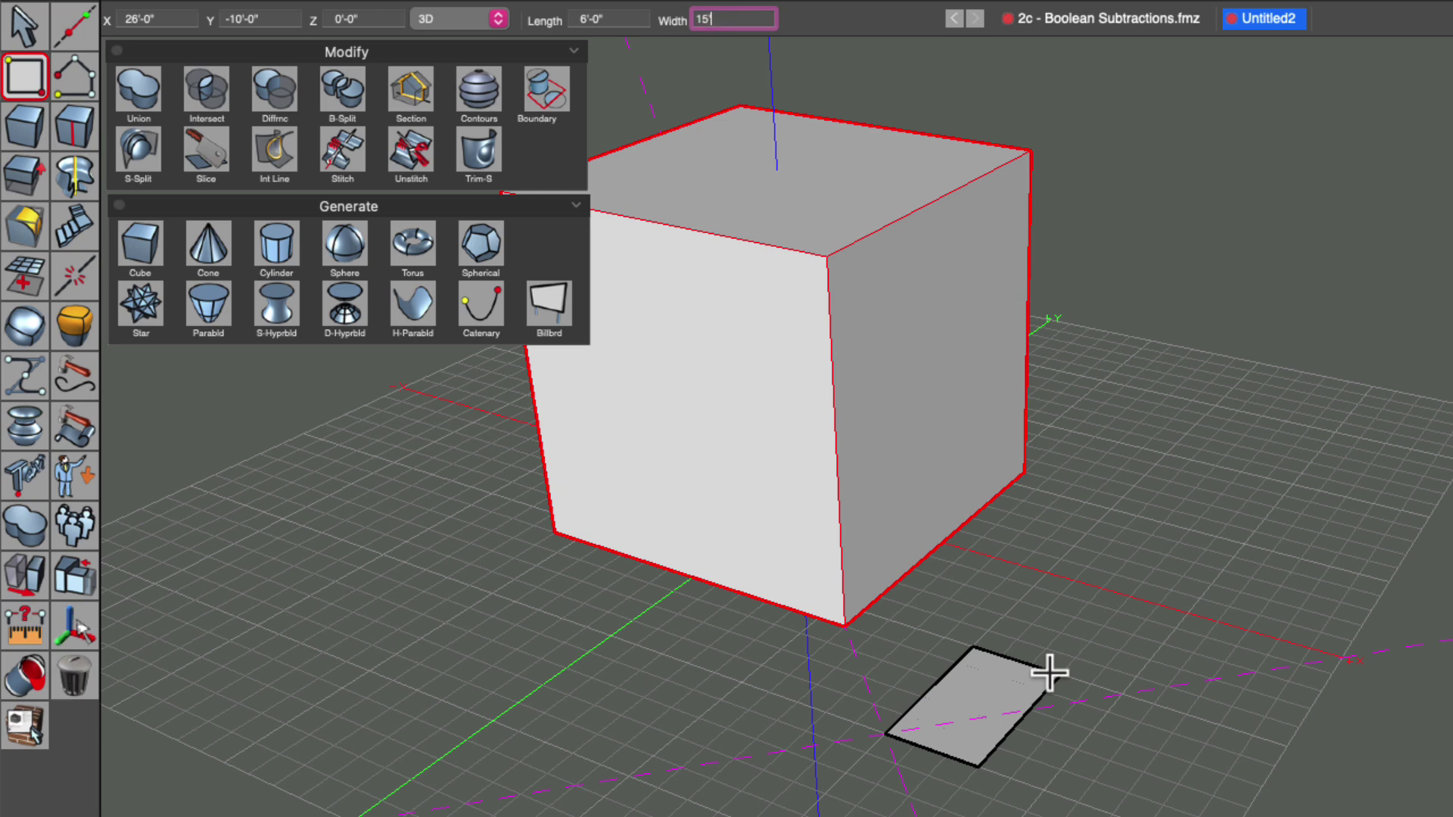
pyautogui.write("15'")
pyautogui.press('Return')
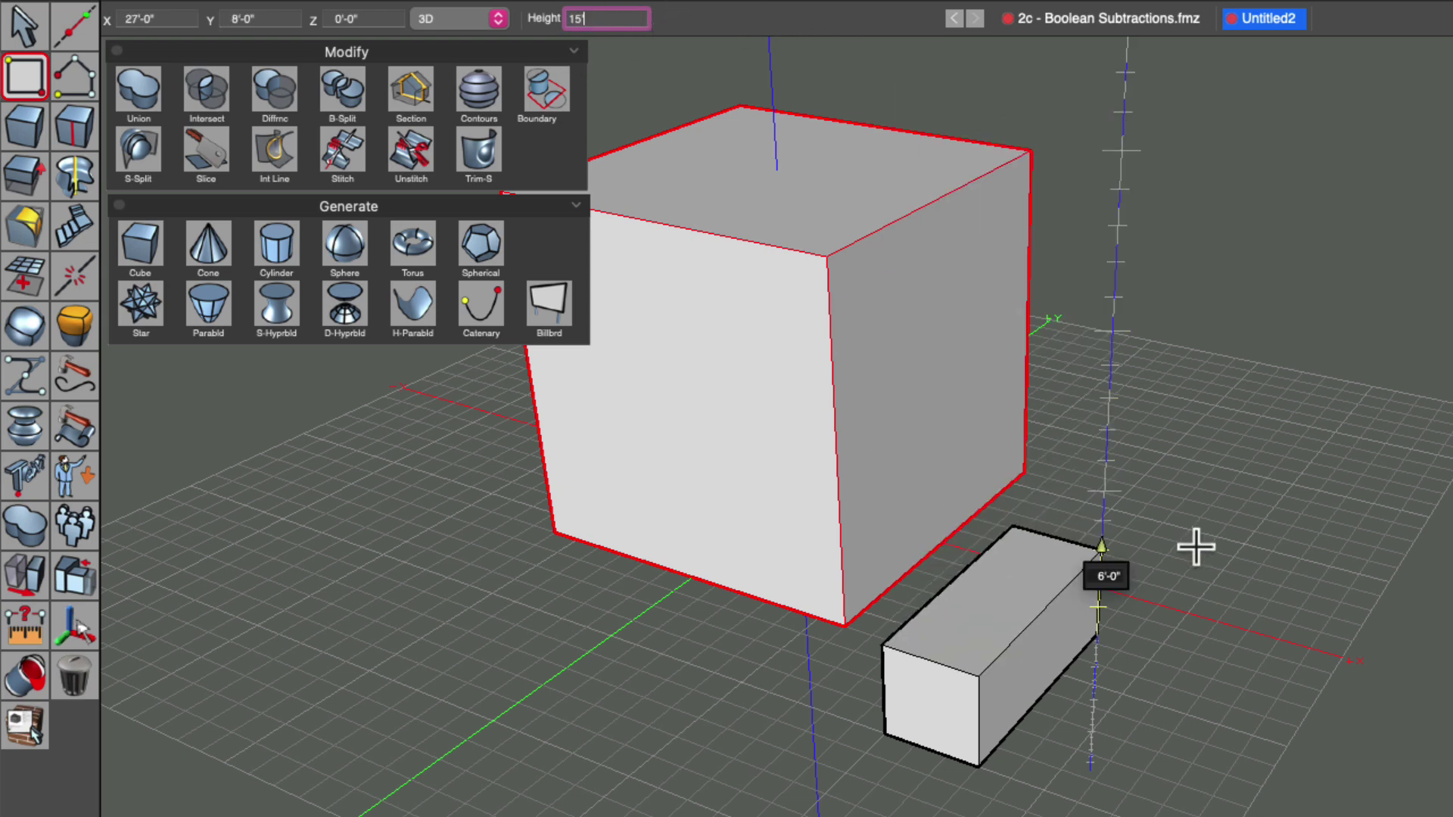
pyautogui.write("15'")
pyautogui.press('Return')
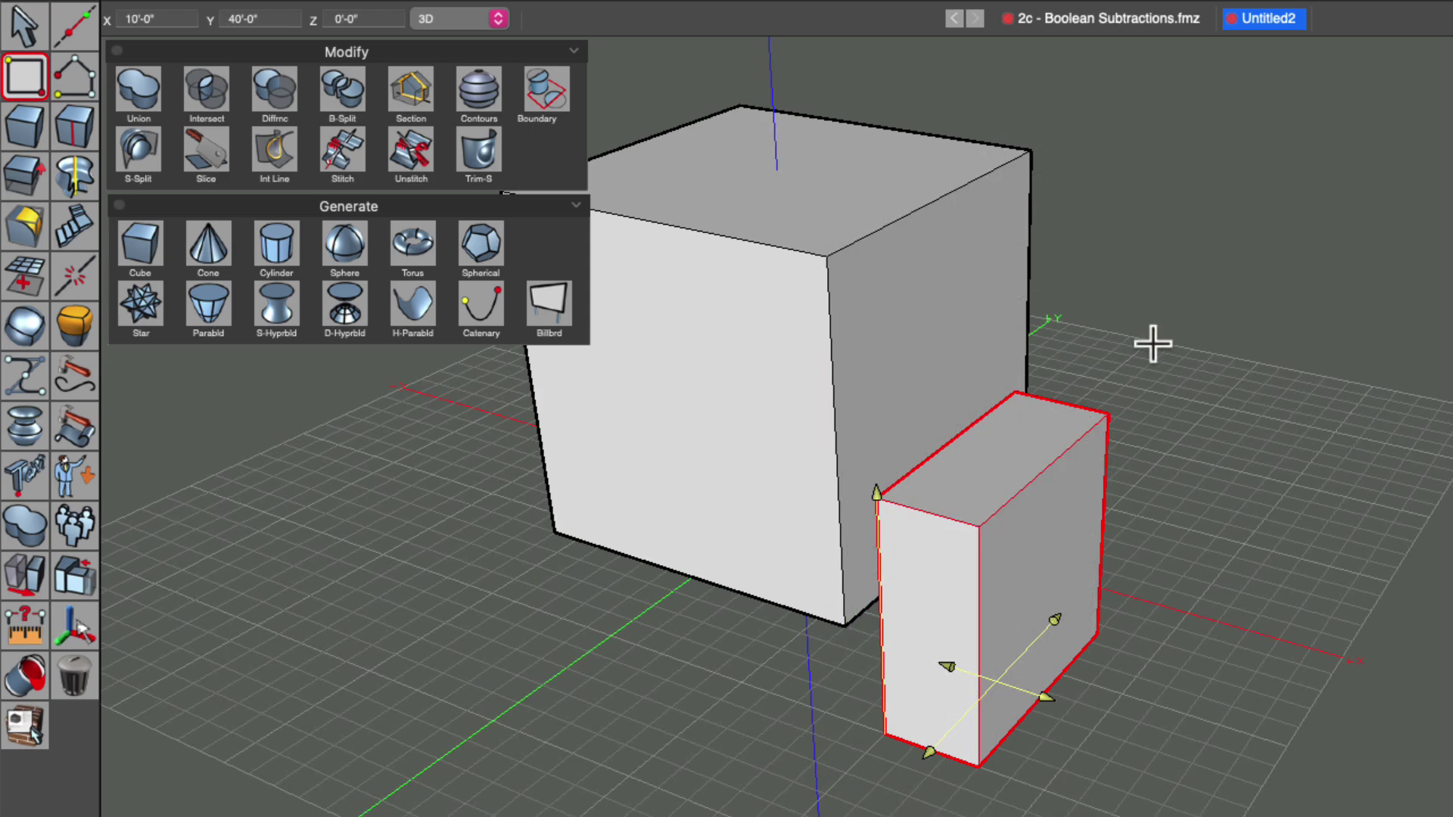
pyautogui.click(30, 33)
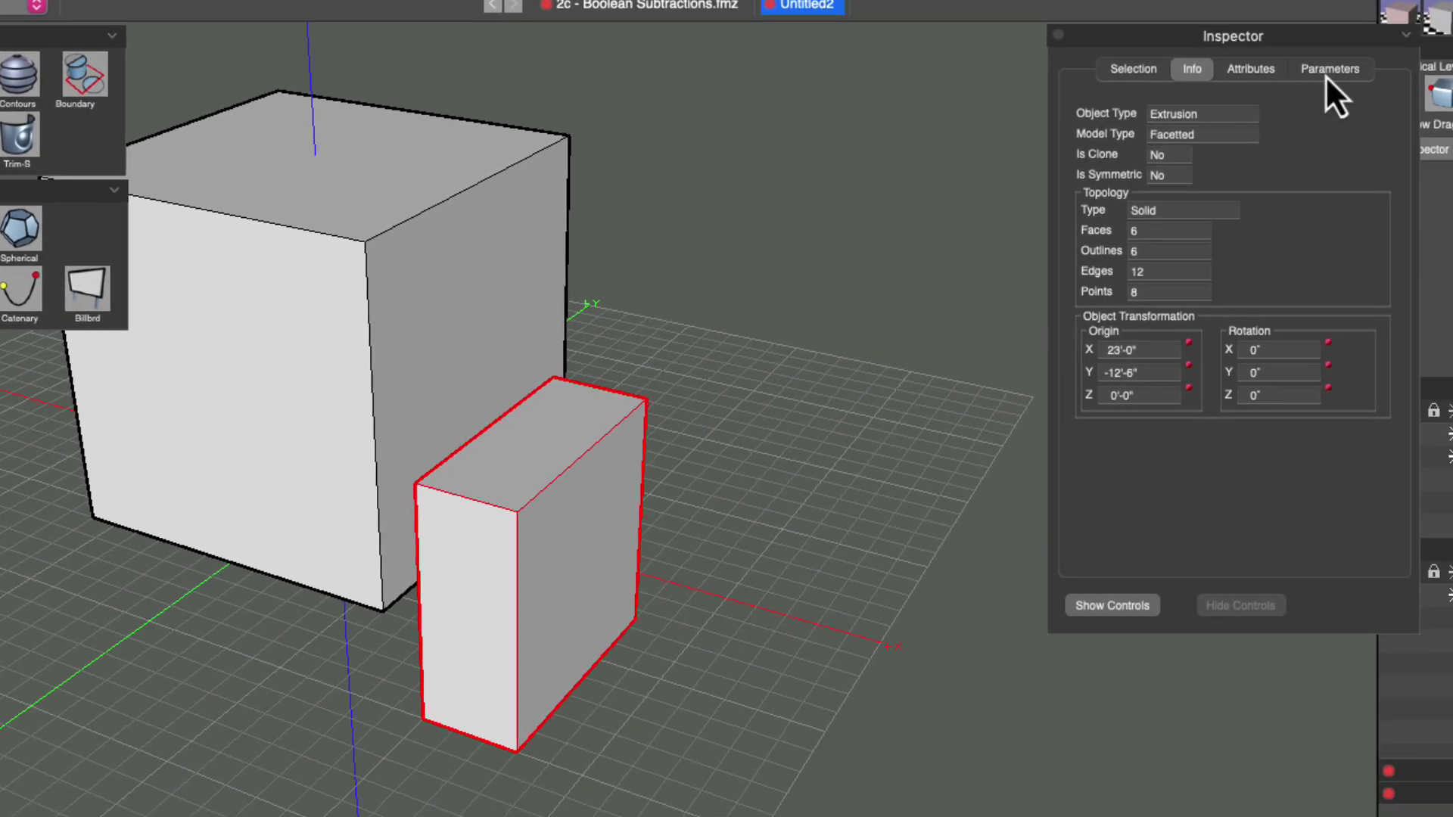
# Show the tall block's parameters in the Inspector to check its height, length and width, and deselect the block.
pyautogui.click(1326, 75)
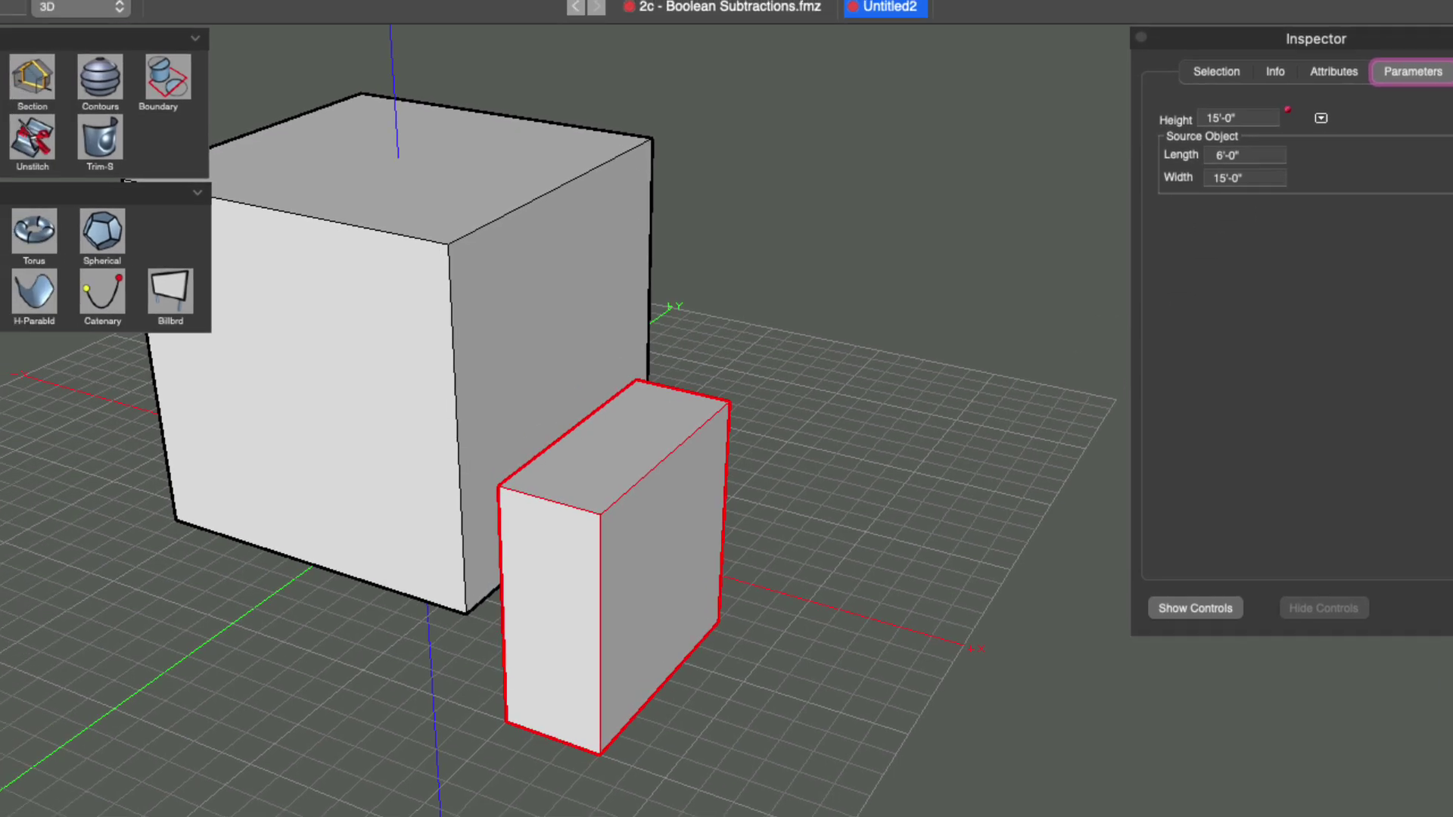
pyautogui.click(311, 676)
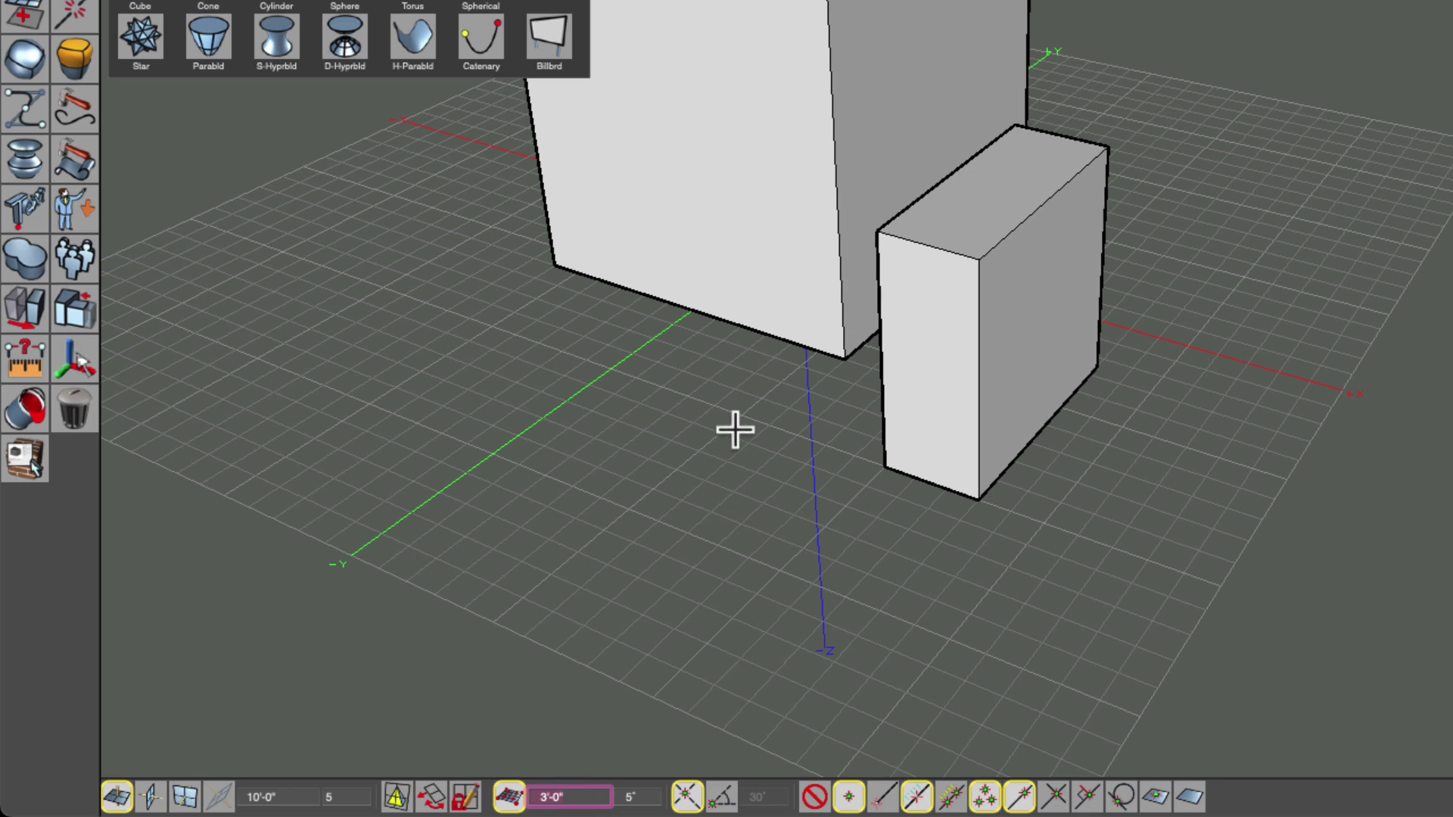
# With the grid snap at 3'-0", draw an extruded rectangular block 12' long, 6' wide and 6' high in front of the cube.
pyautogui.press('Return')
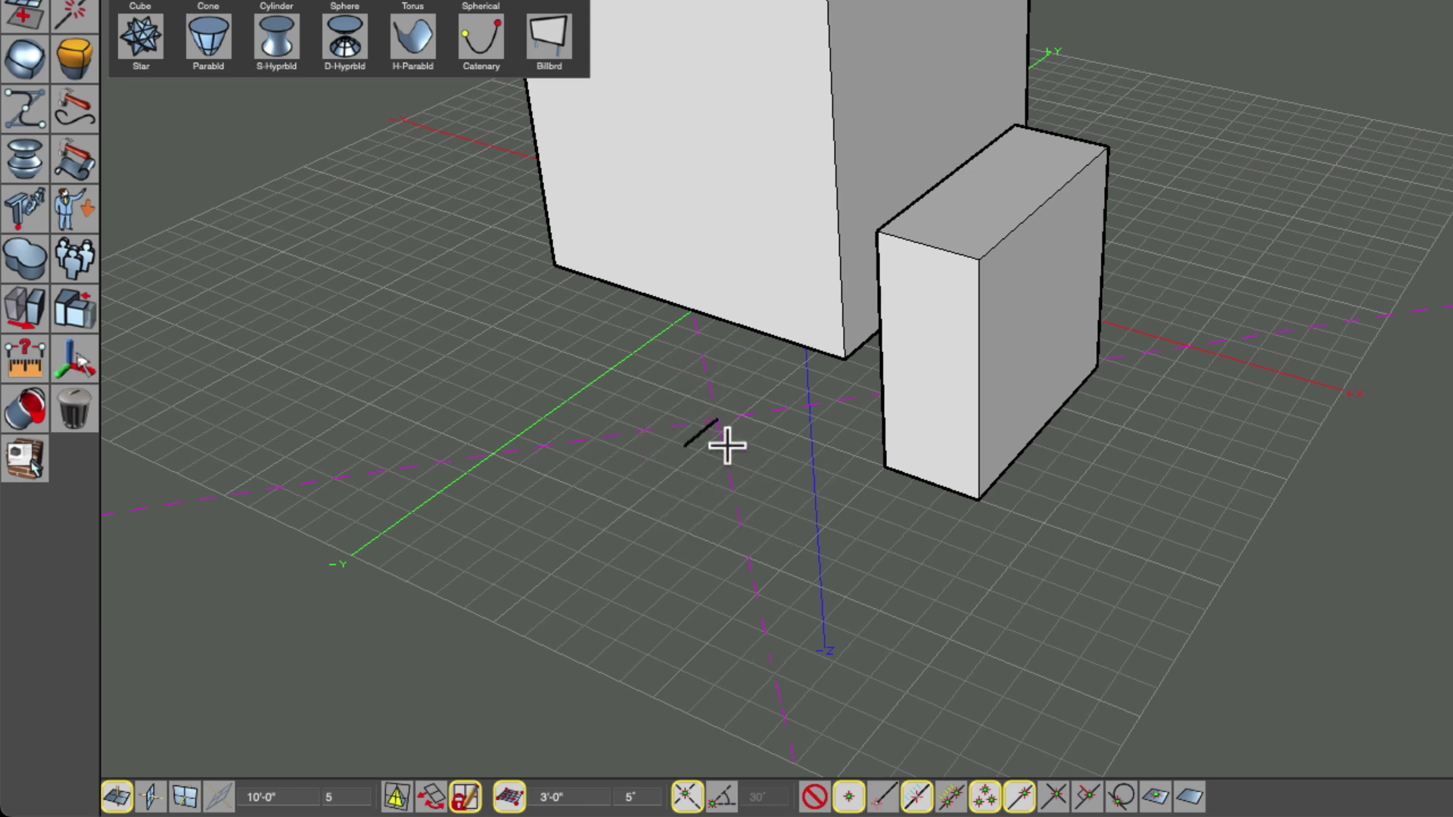
pyautogui.click(717, 415)
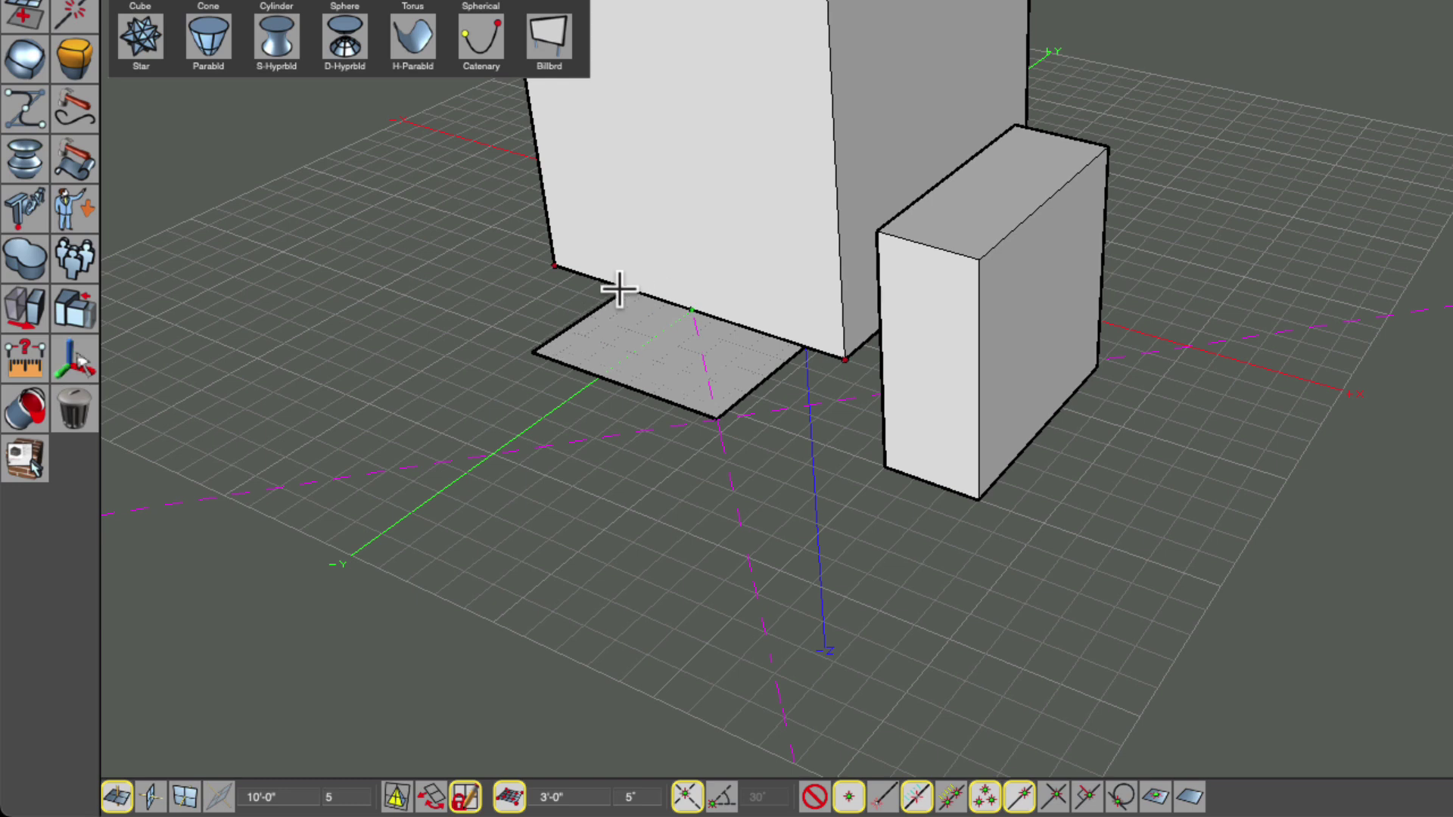
pyautogui.click(514, 564)
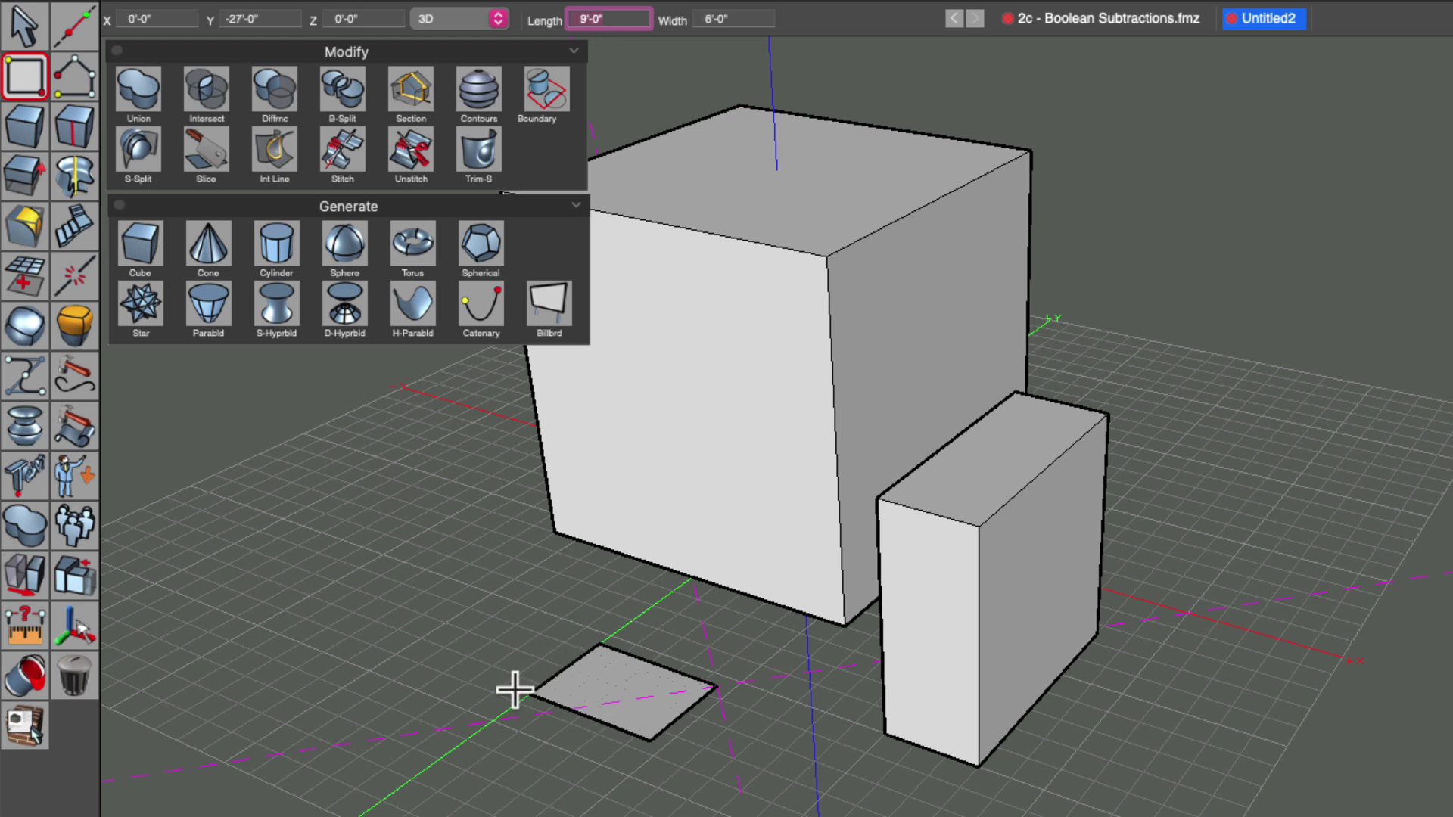
pyautogui.click(504, 684)
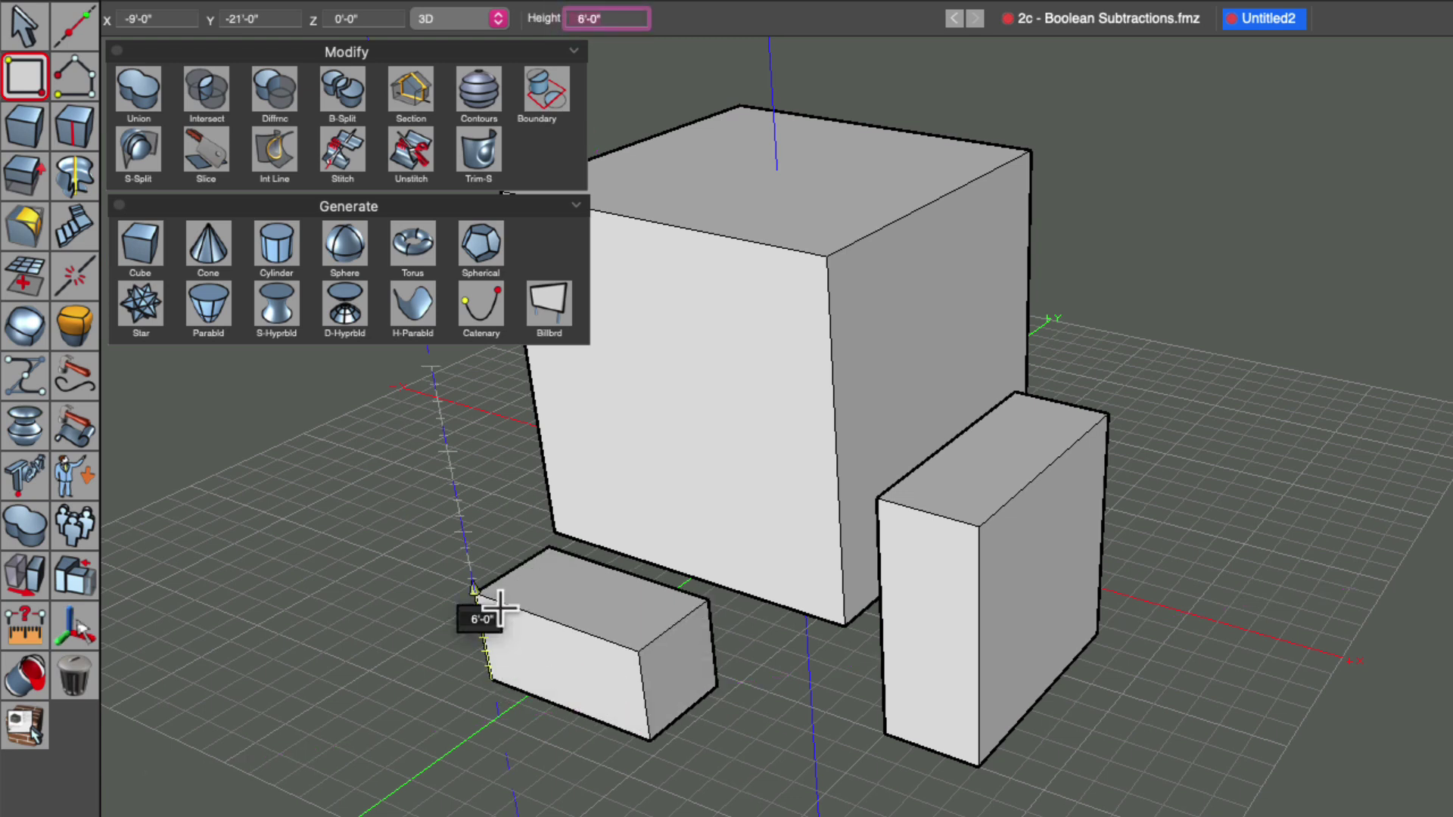
pyautogui.click(500, 608)
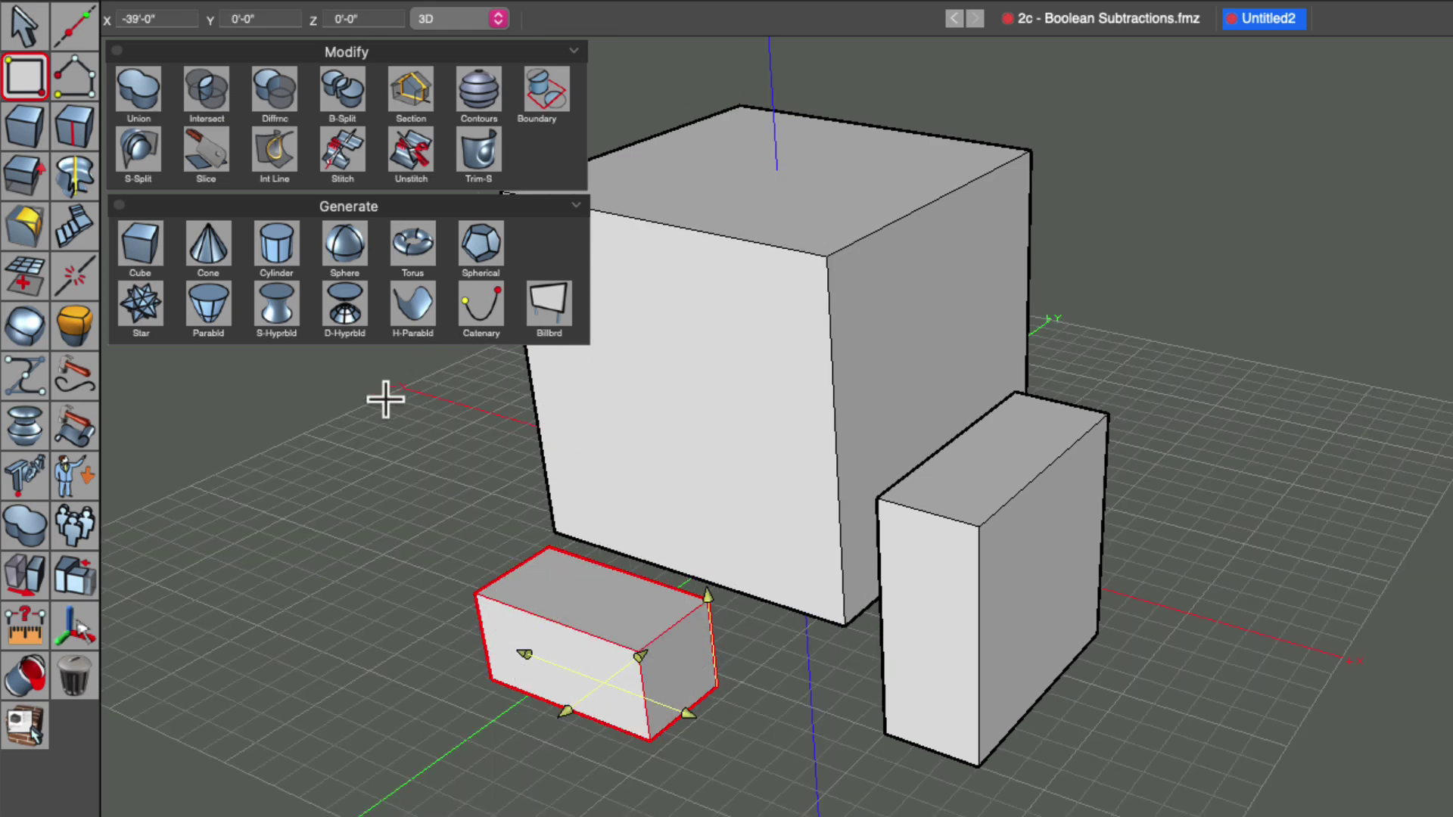
pyautogui.press('Escape')
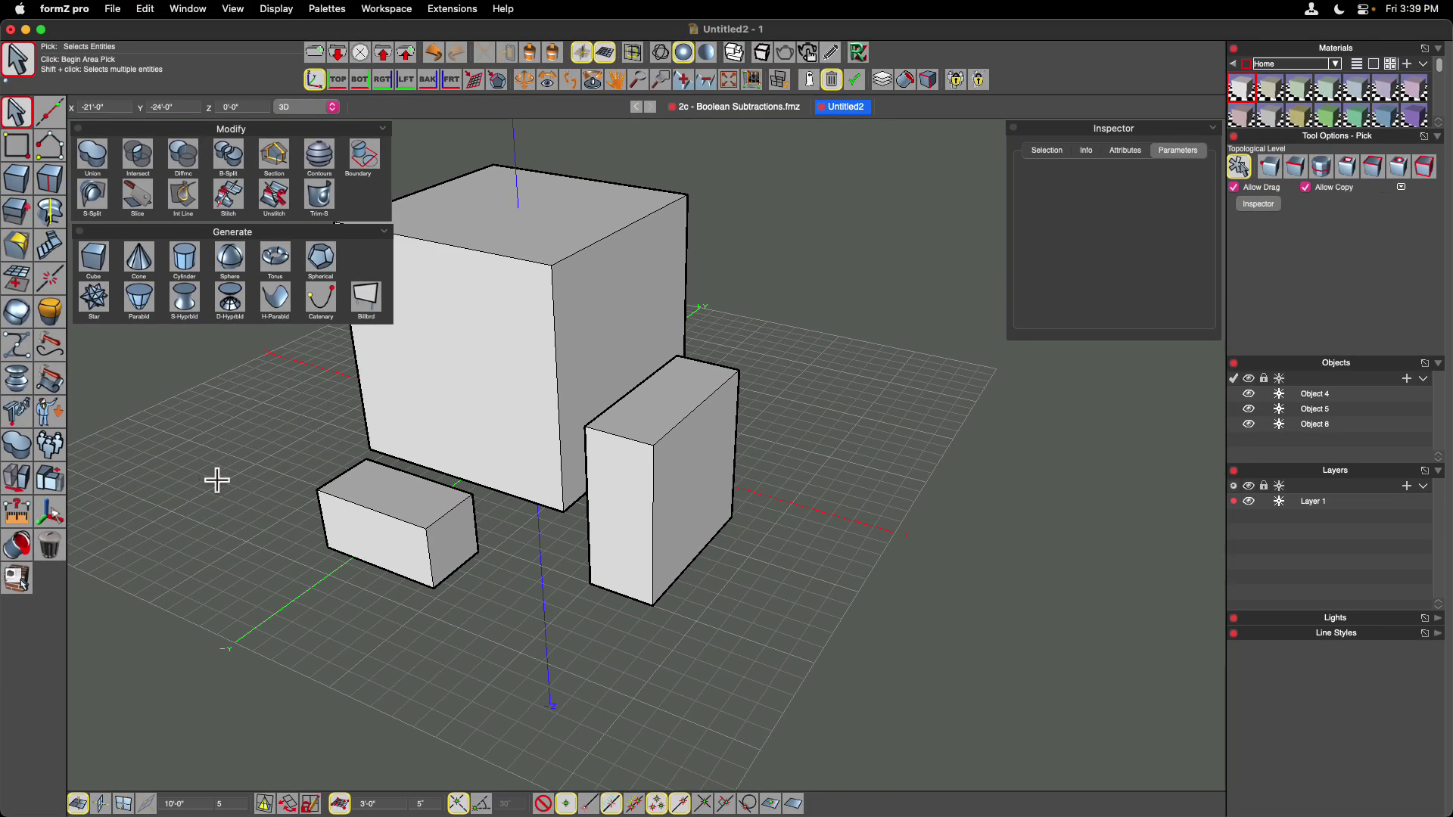
# Activate the Rectangle tool and turn on endpoint snapping in addition to point snapping.
pyautogui.click(23, 153)
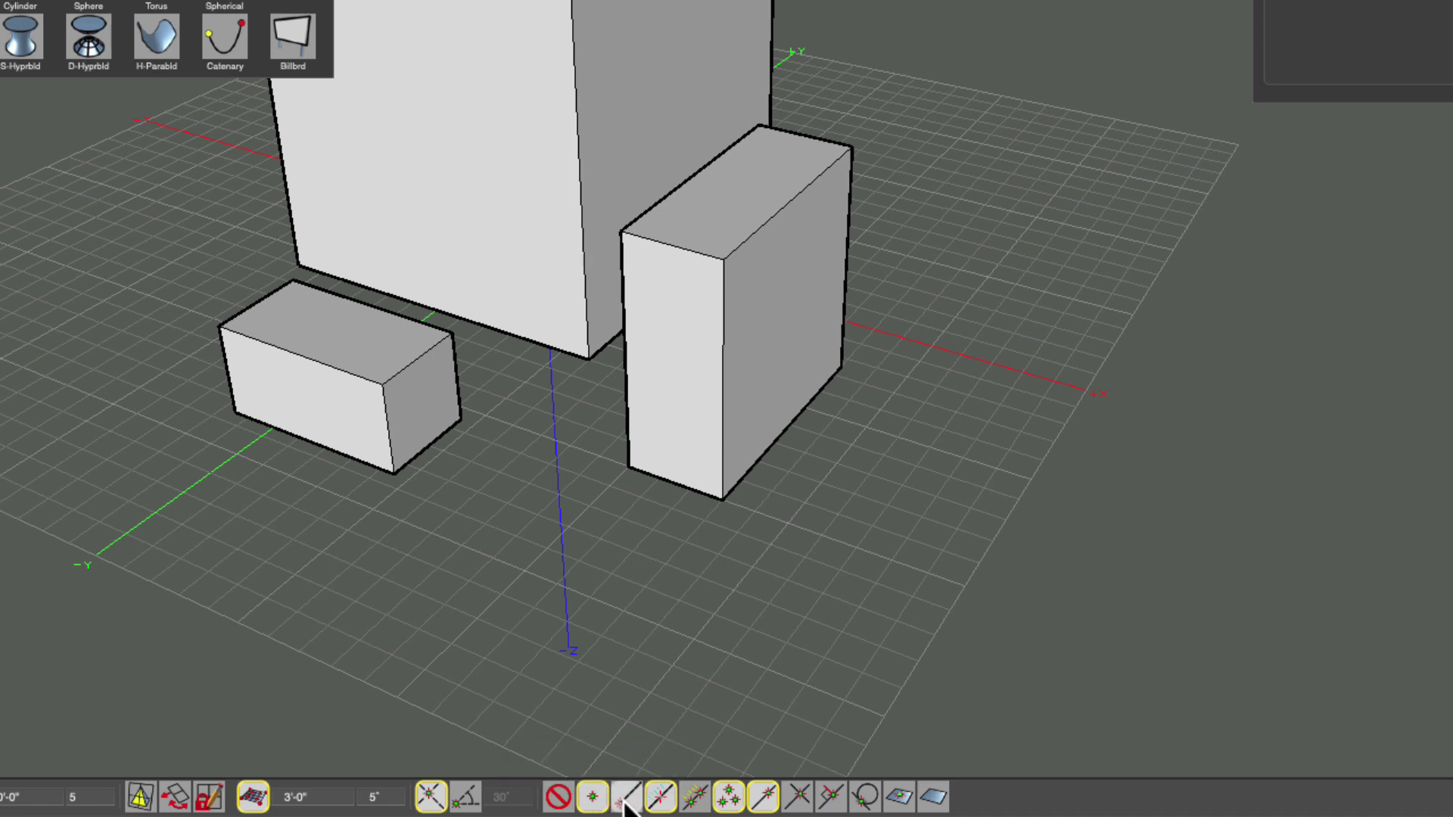
pyautogui.click(594, 802)
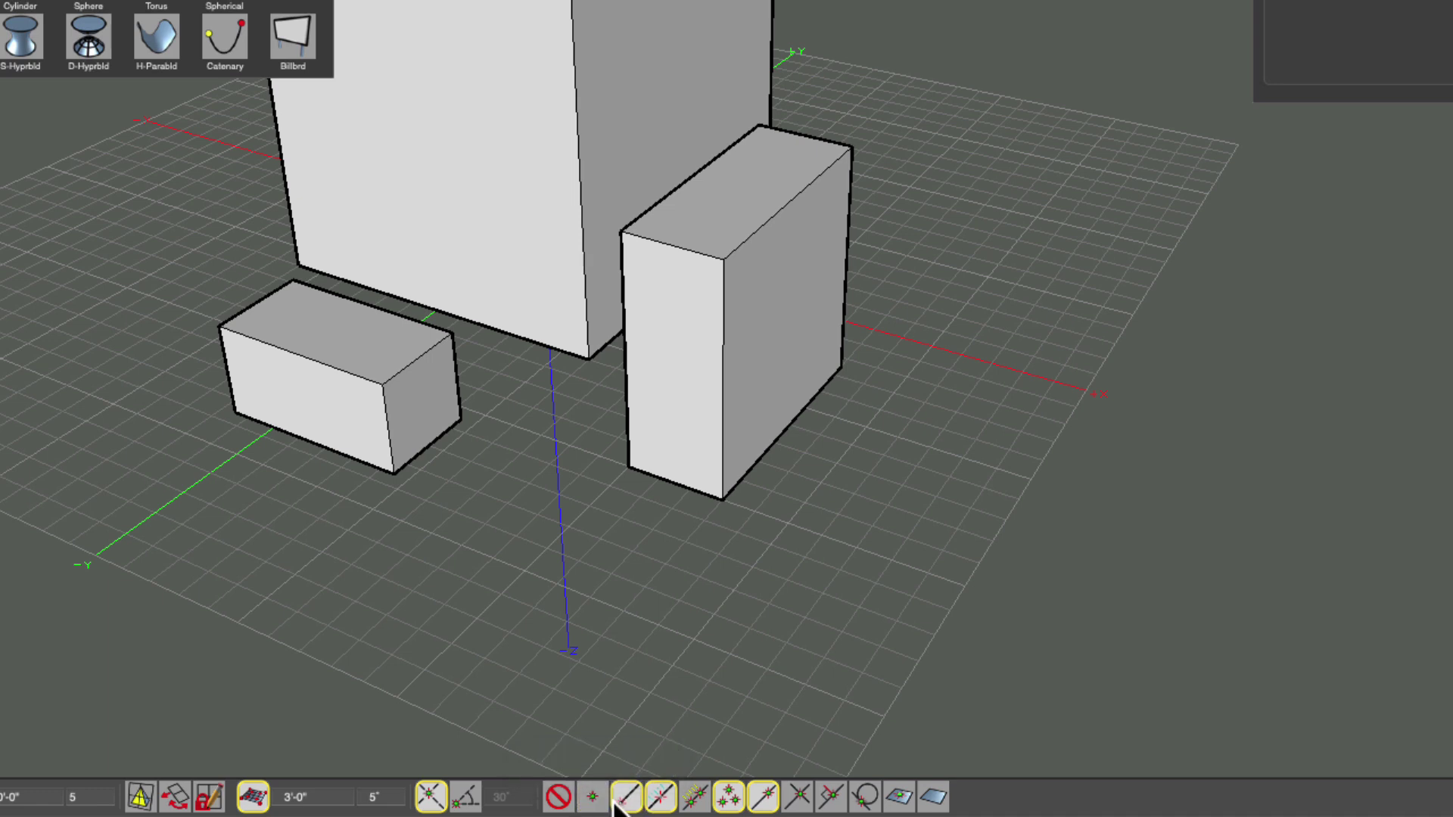
pyautogui.click(628, 803)
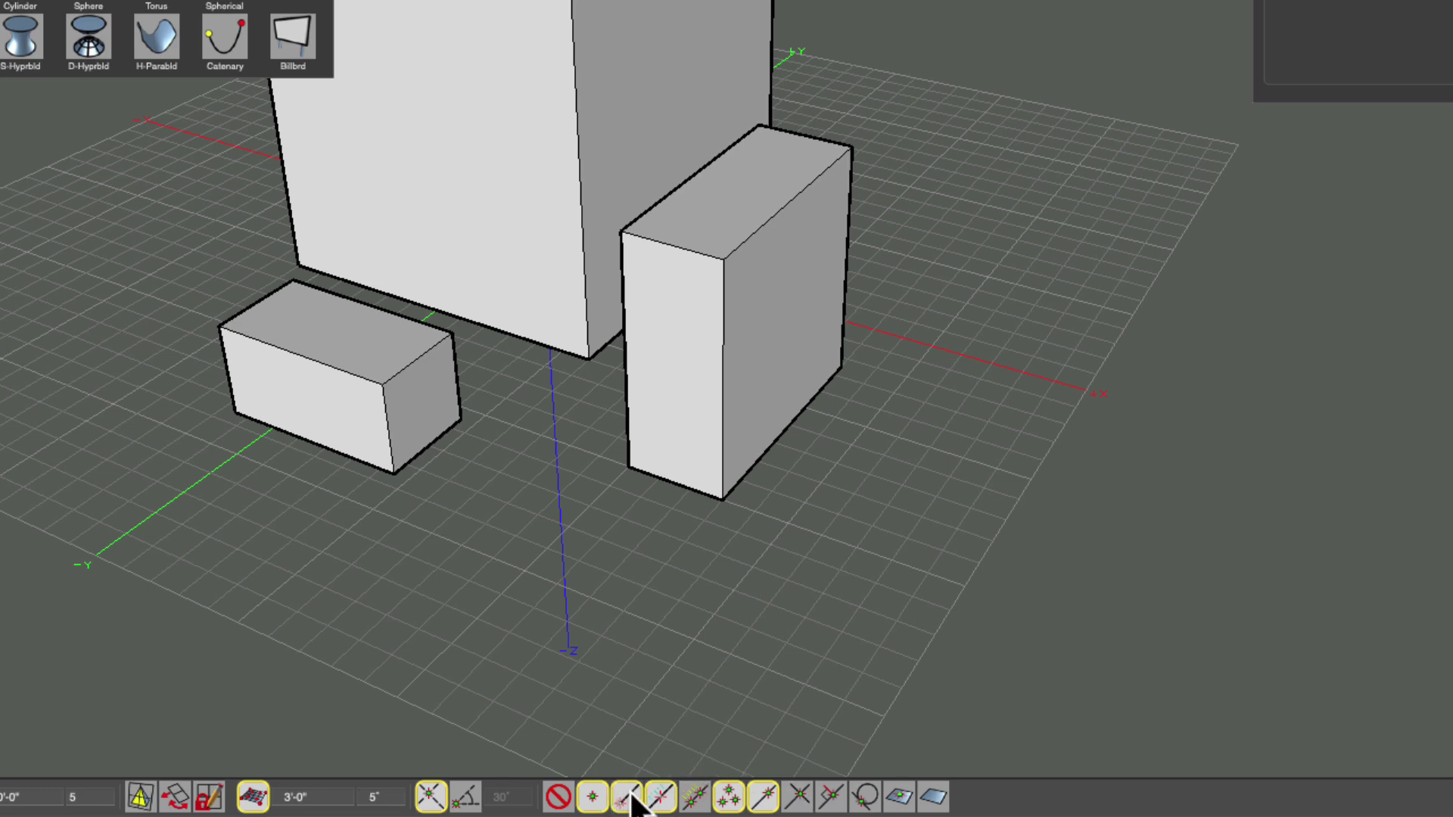
# Draw an extruded block 3' long, 6' wide and 9' high on the tall block's top face, starting at its outer rear corner, and deselect it.
pyautogui.click(795, 156)
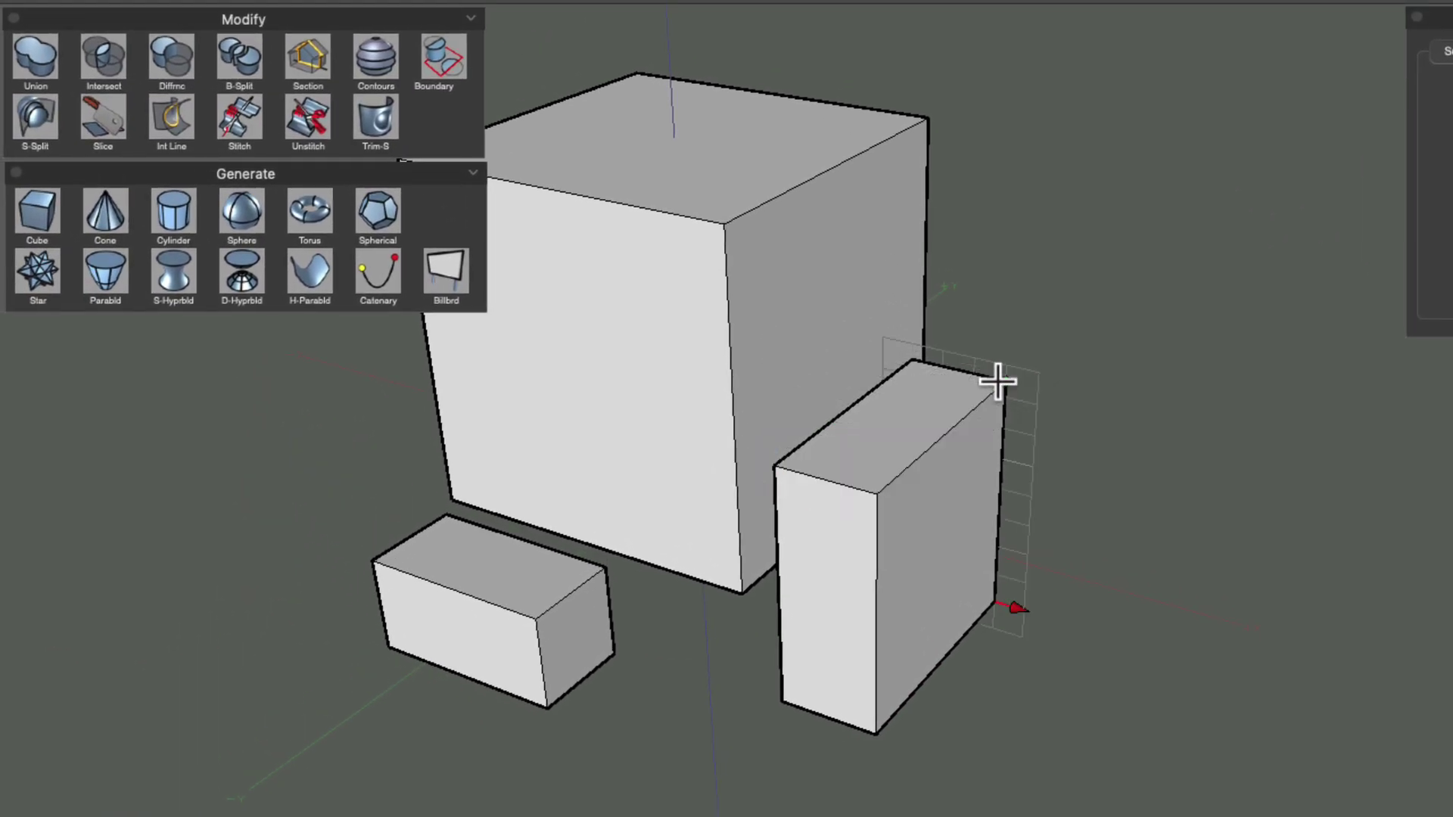
pyautogui.click(999, 383)
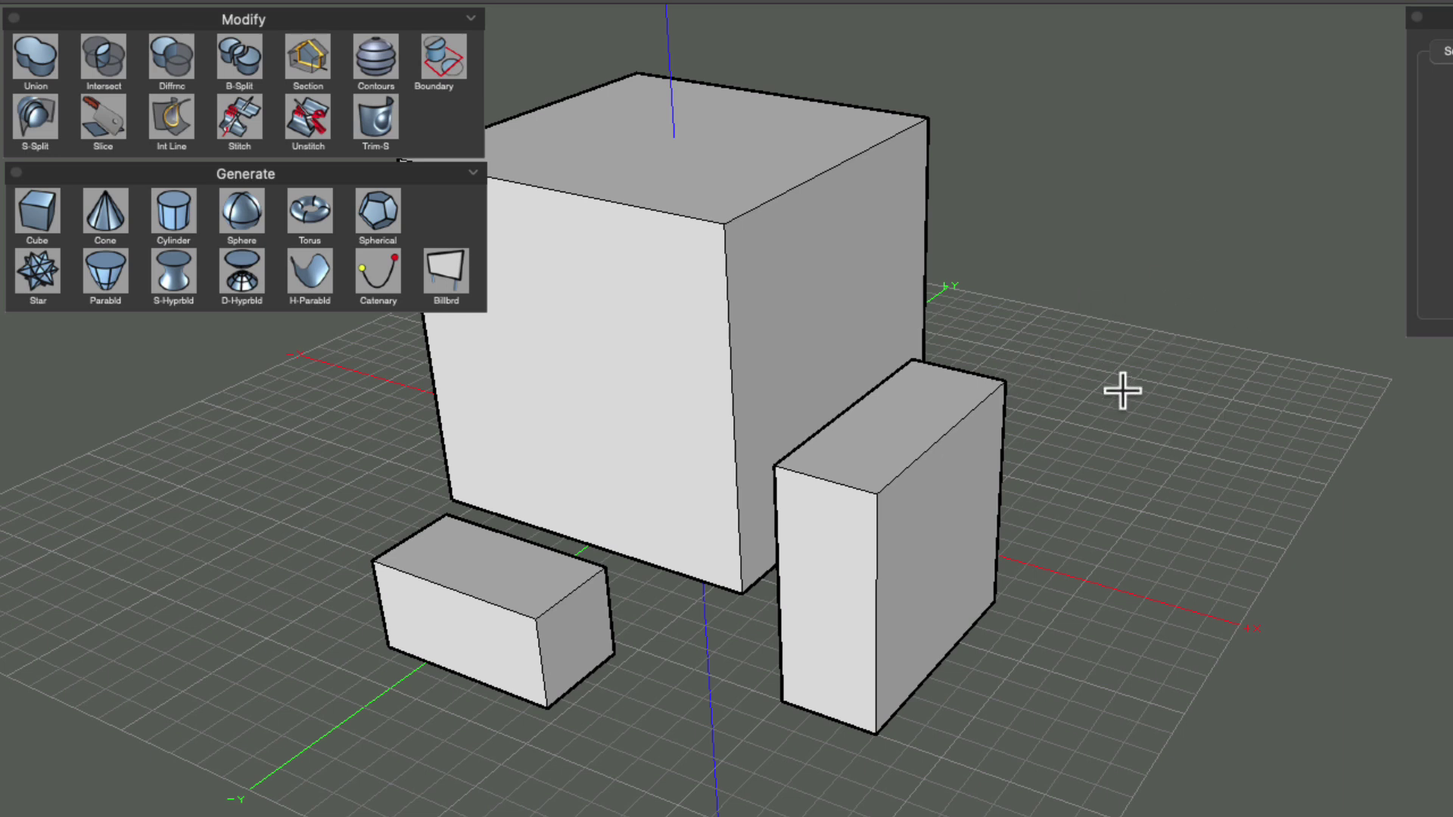
pyautogui.click(942, 374)
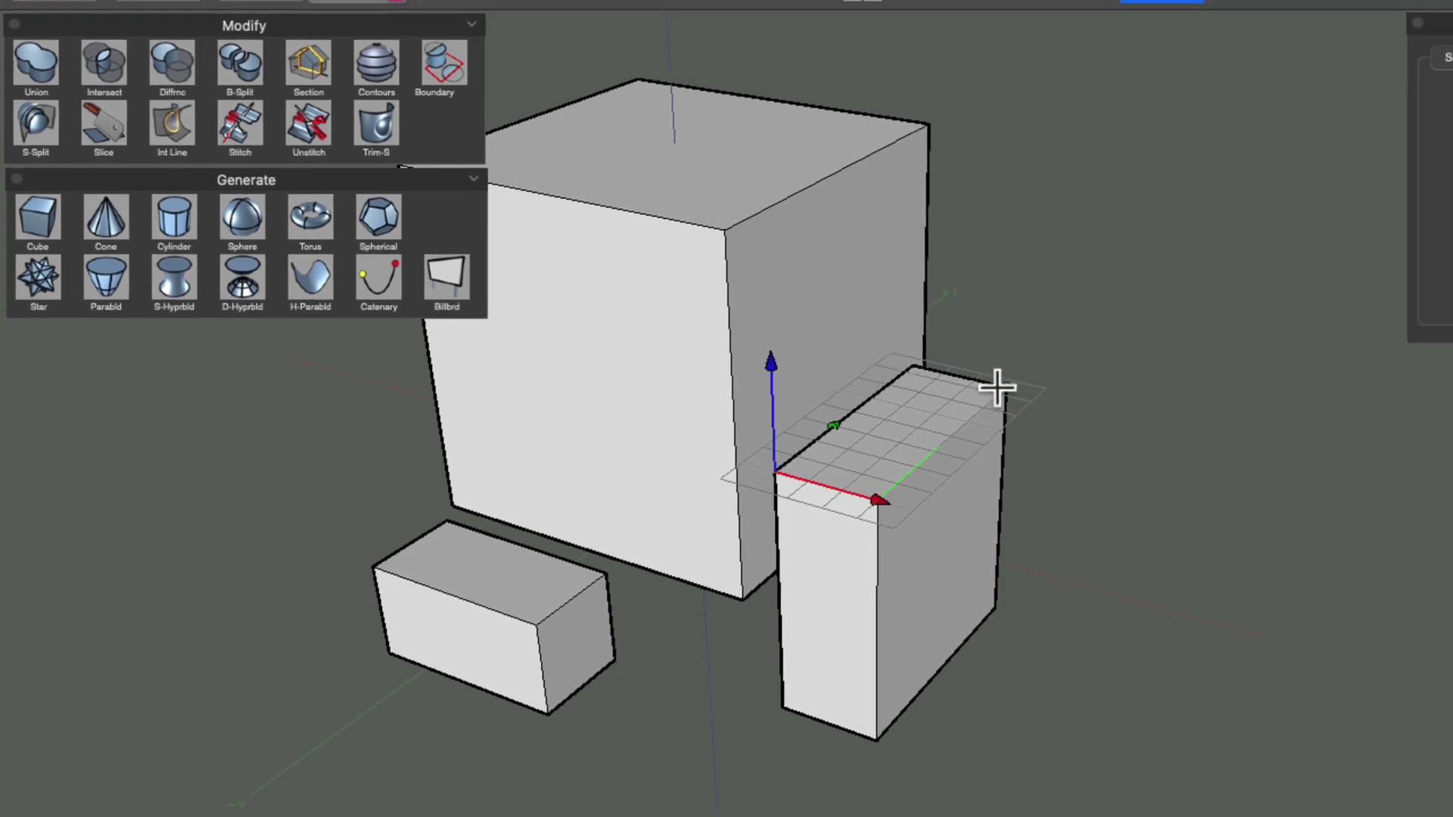
pyautogui.click(1000, 415)
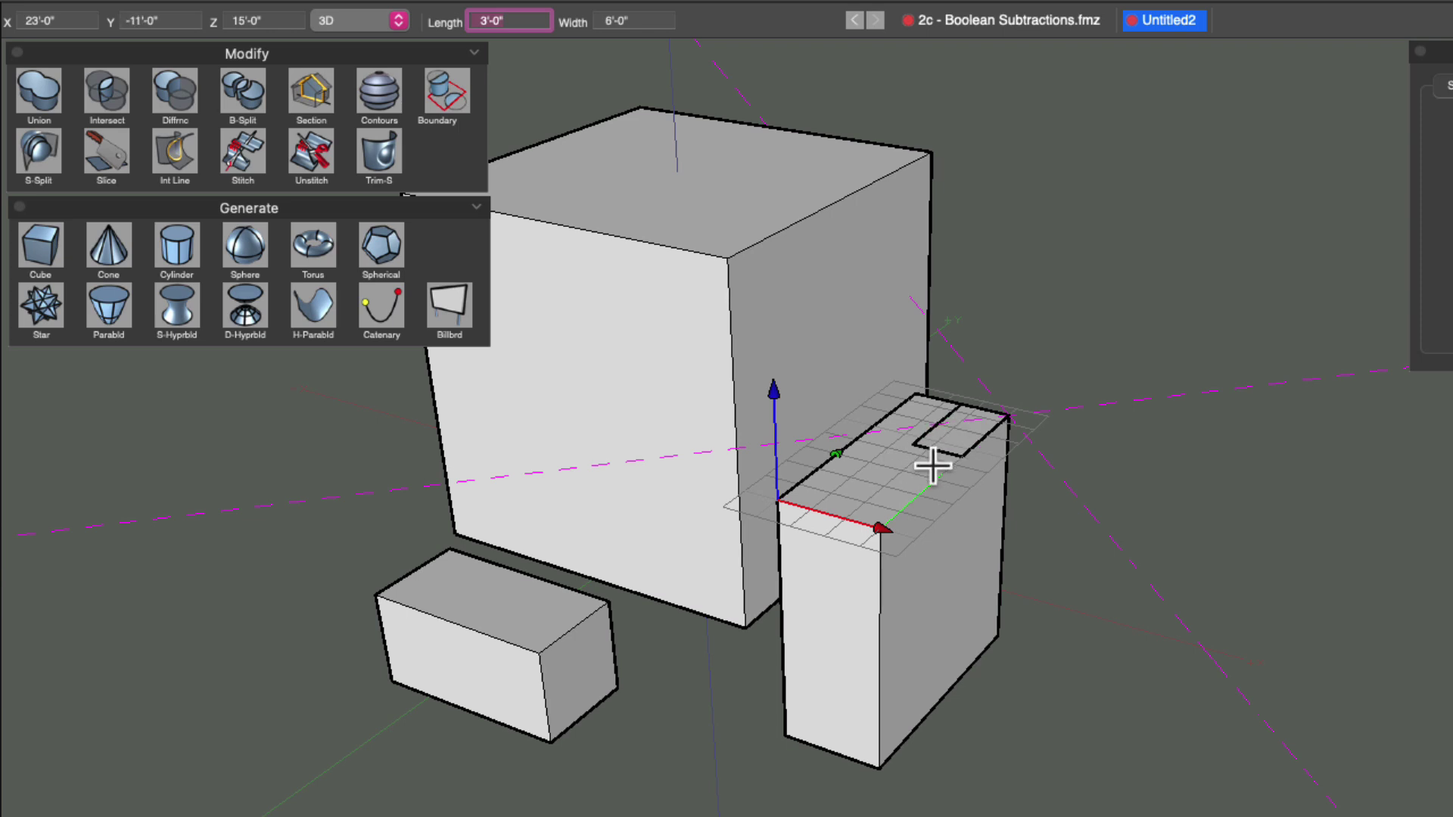
pyautogui.click(907, 449)
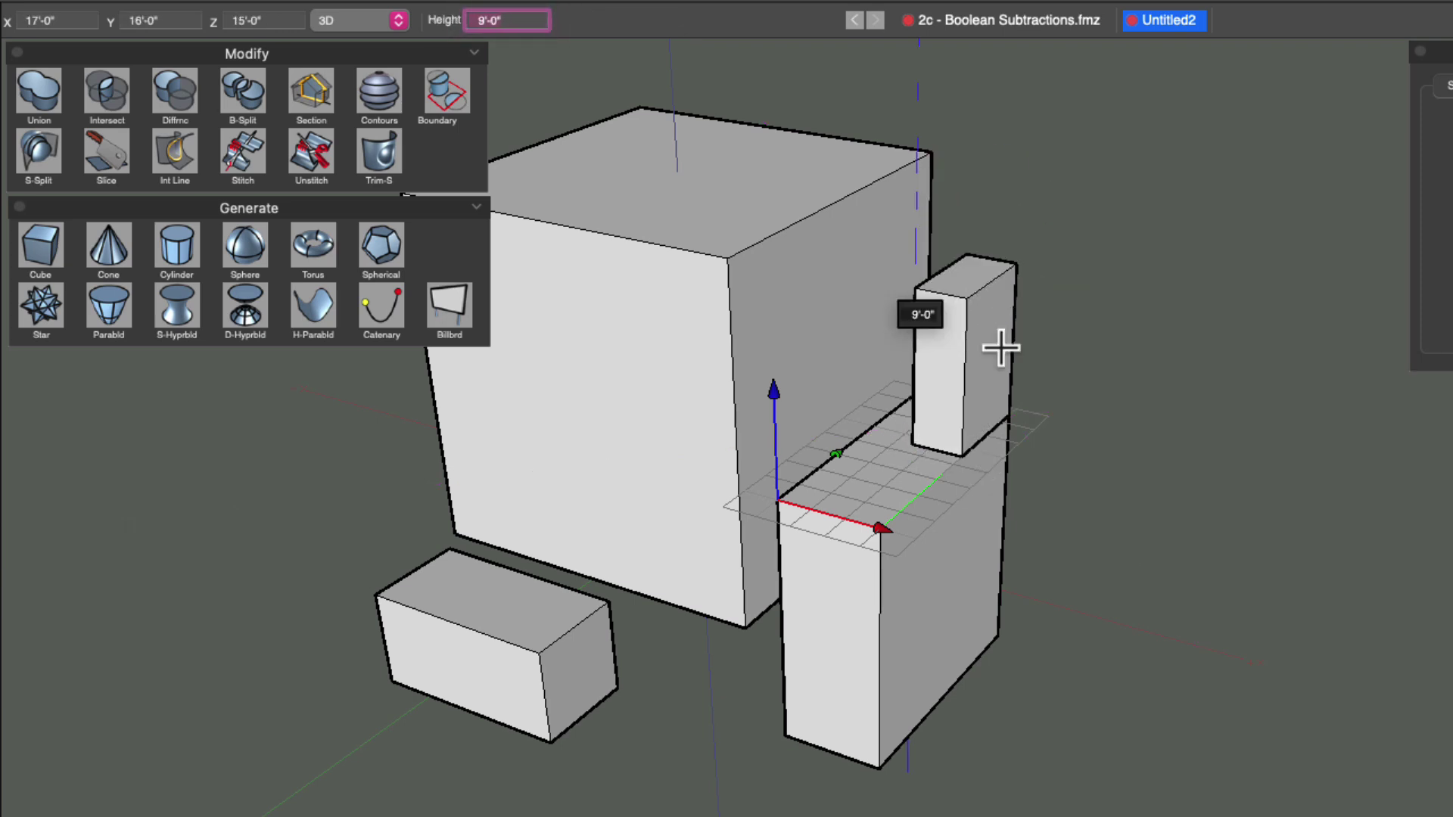
pyautogui.click(1017, 294)
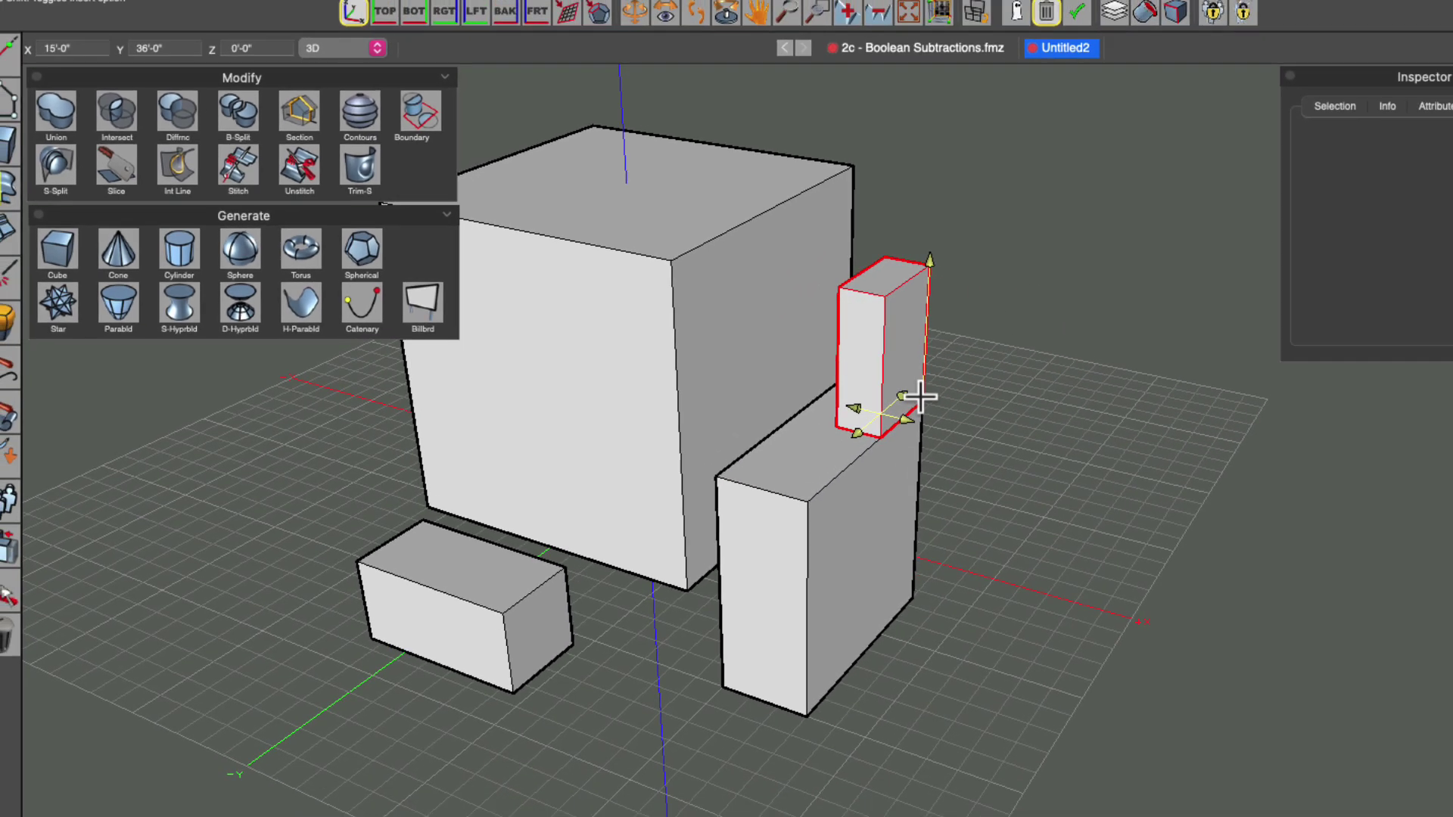
pyautogui.moveTo(920, 398); pyautogui.dragTo(803, 492, button='middle')
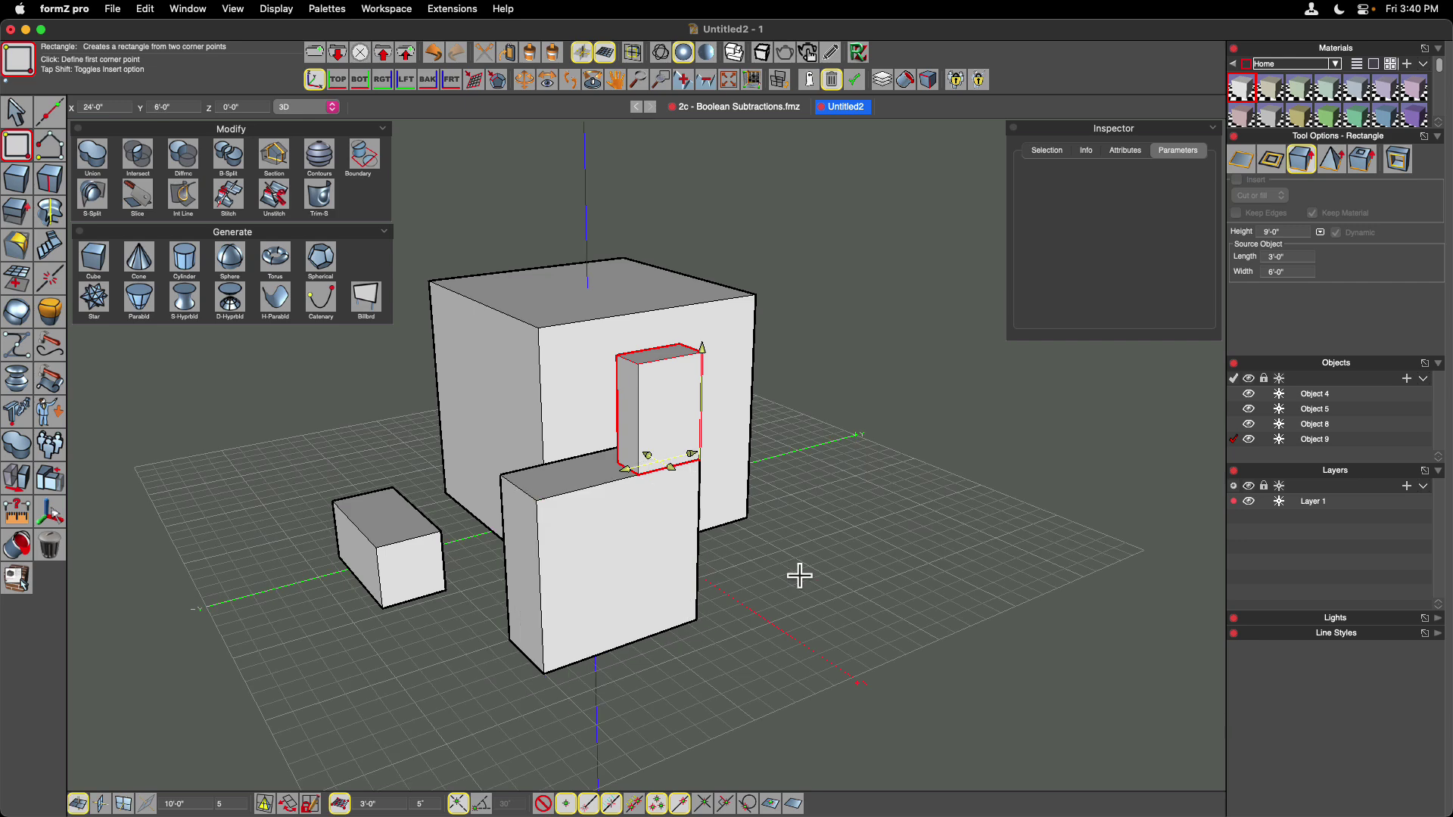
pyautogui.moveTo(863, 544); pyautogui.dragTo(883, 551, button='middle')
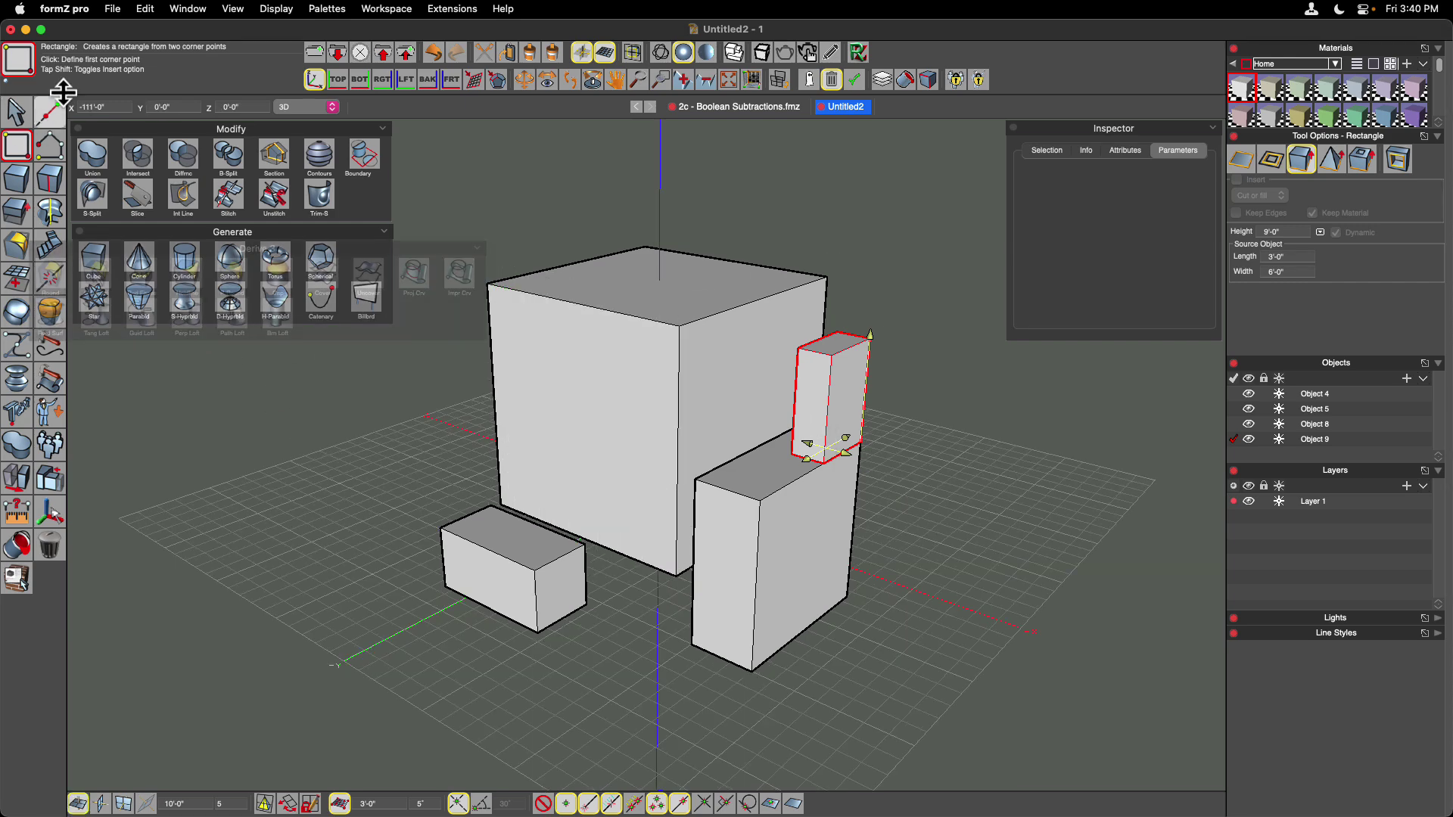
pyautogui.click(16, 112)
pyautogui.click(418, 487)
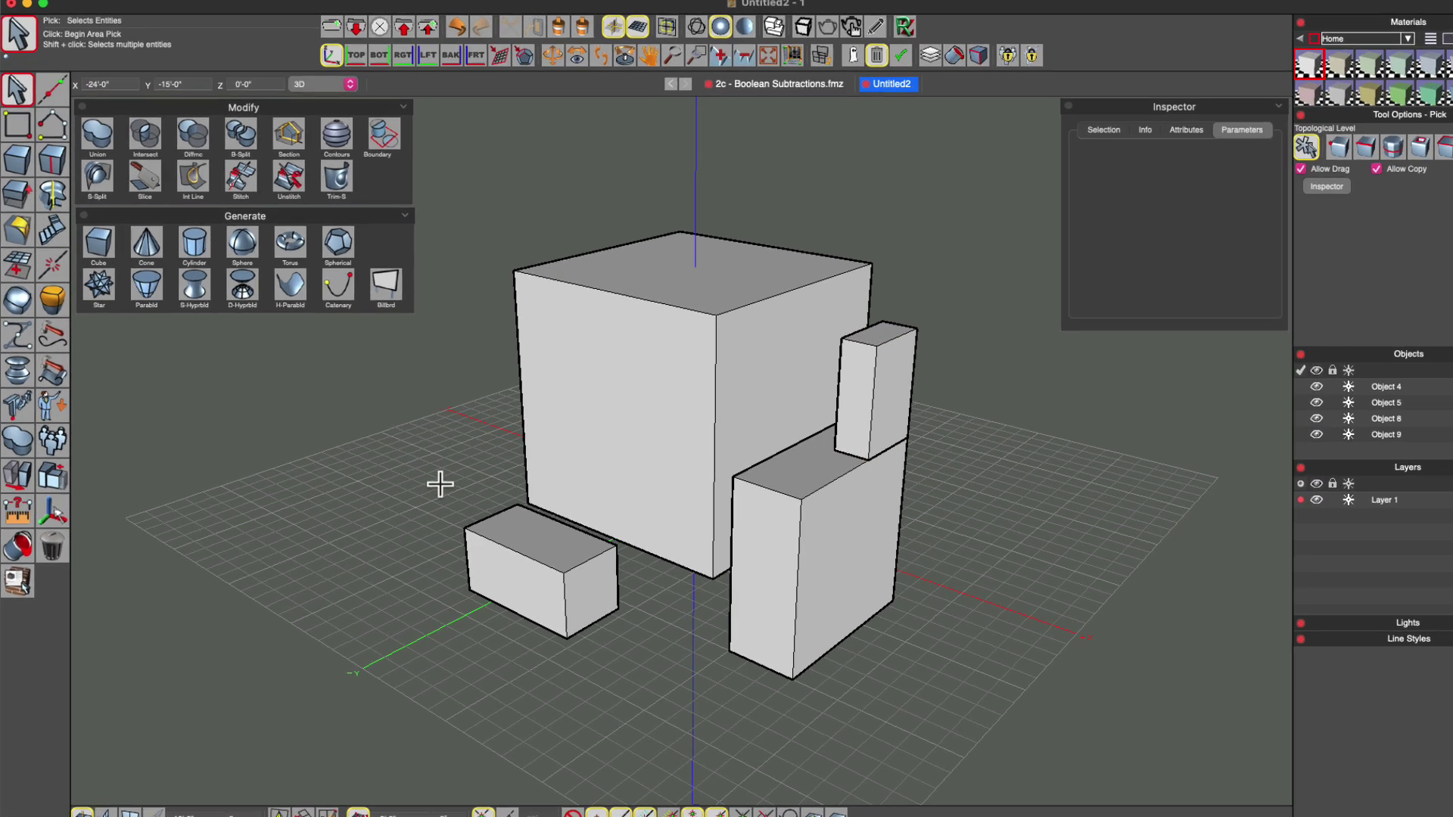
# Detach the T-form tool set as a floating palette below the Generate palette and activate the Move tool.
pyautogui.moveTo(29, 480)
pyautogui.moveTo(89, 466); pyautogui.dragTo(152, 249)
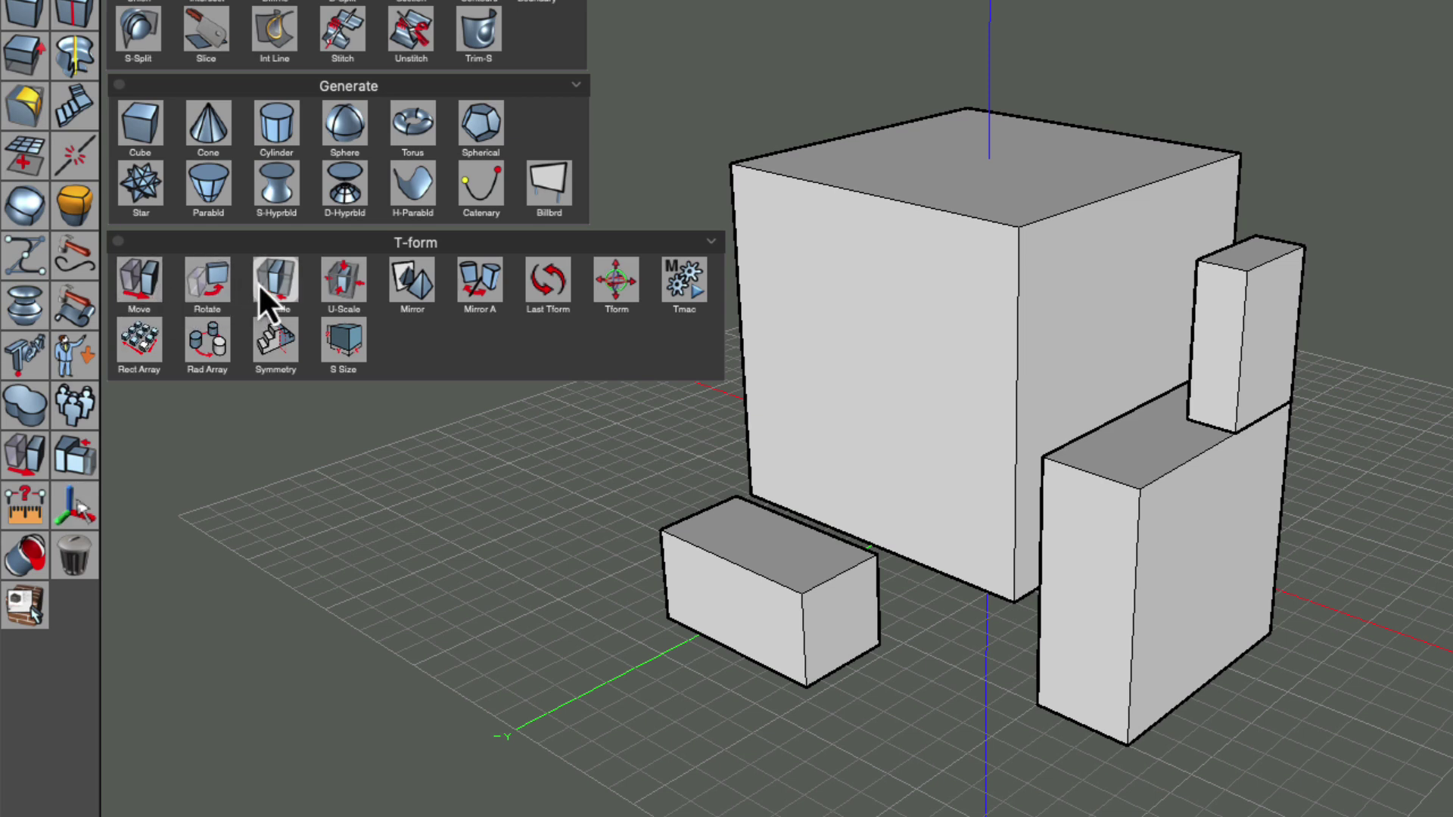
pyautogui.click(155, 288)
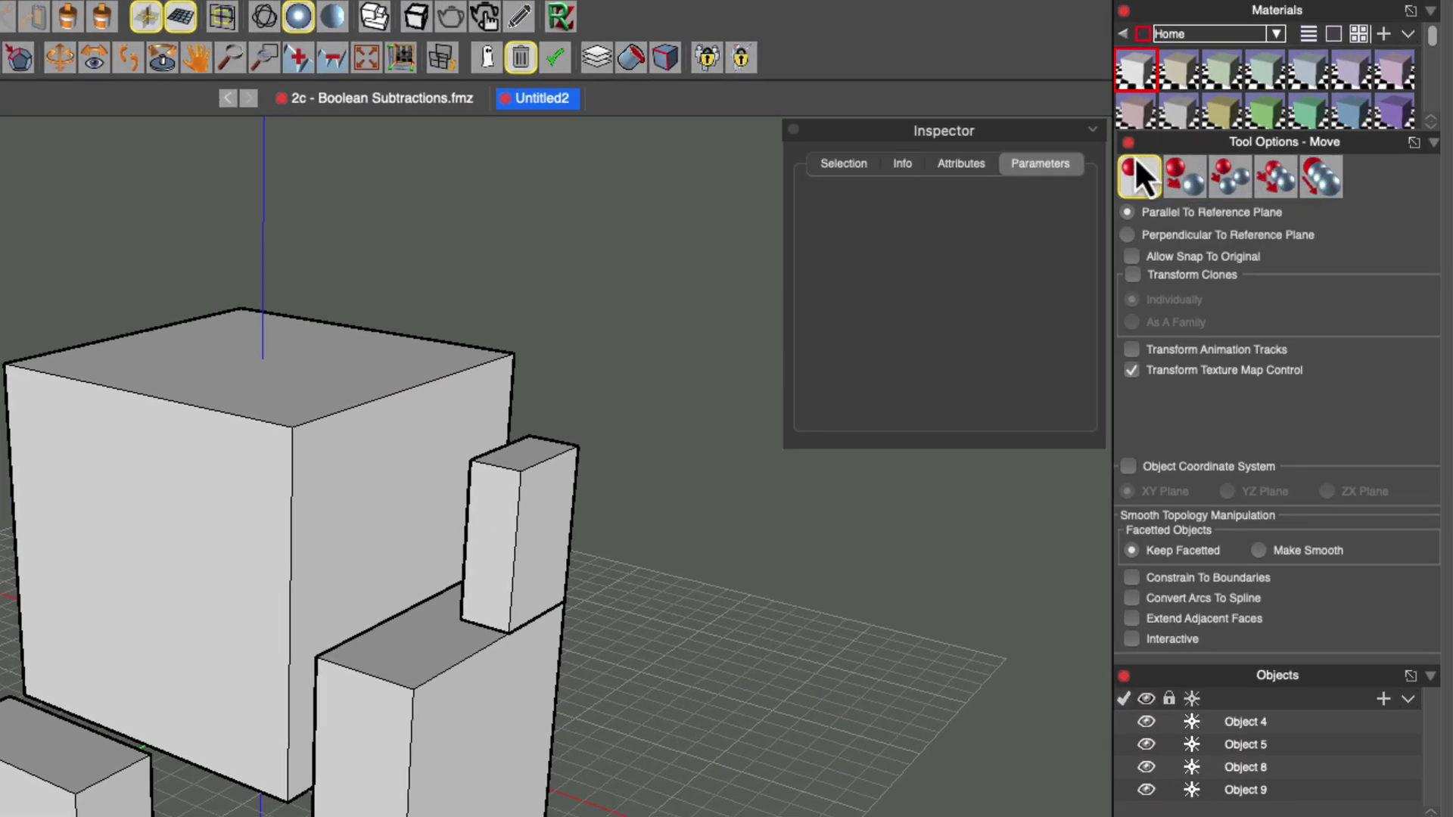
# Move the low block itself, without copying, so its bottom front corner snaps to the tall block's nearest bottom front corner.
pyautogui.click(1226, 181)
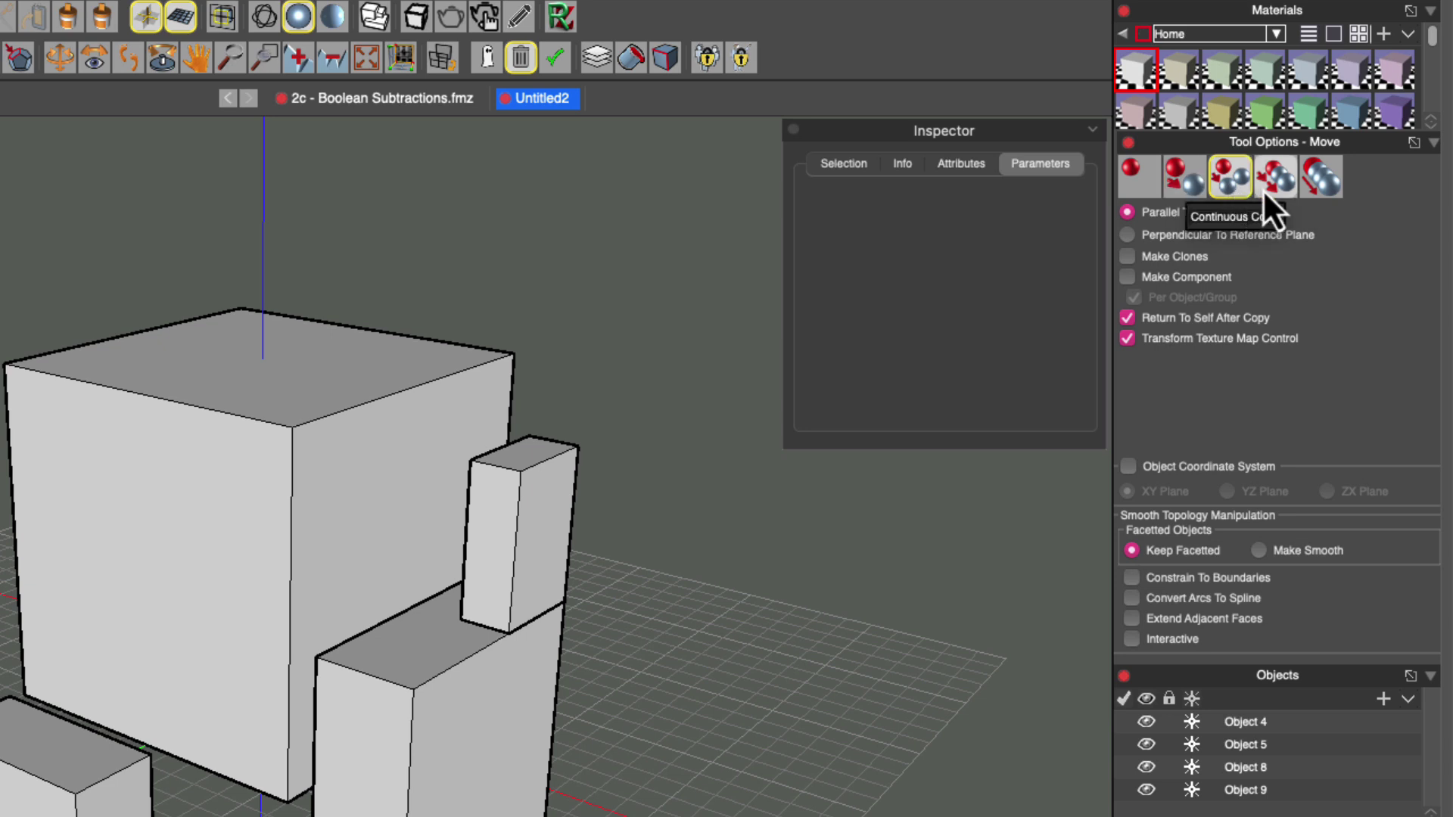
pyautogui.click(1324, 181)
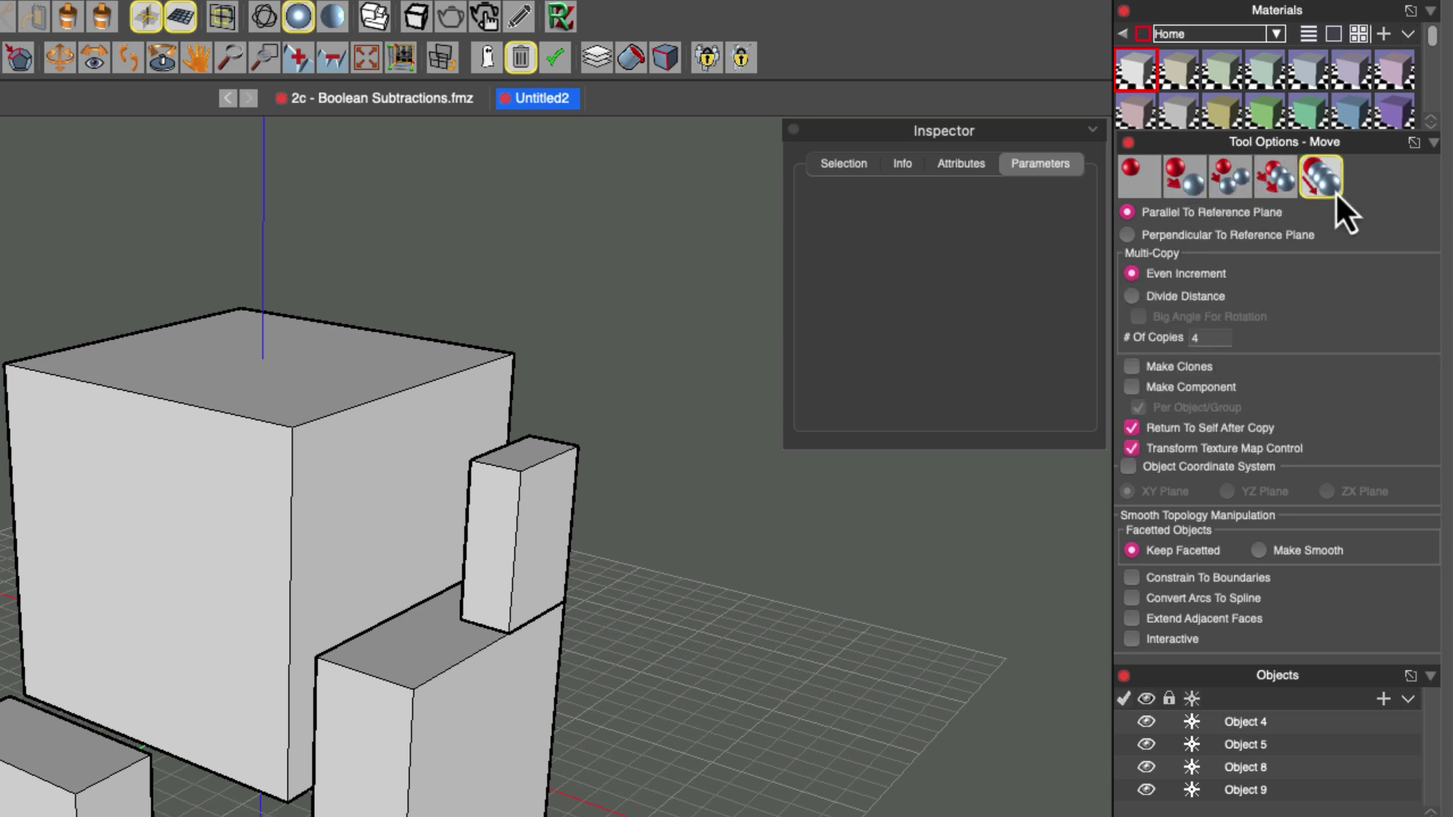
pyautogui.click(1153, 184)
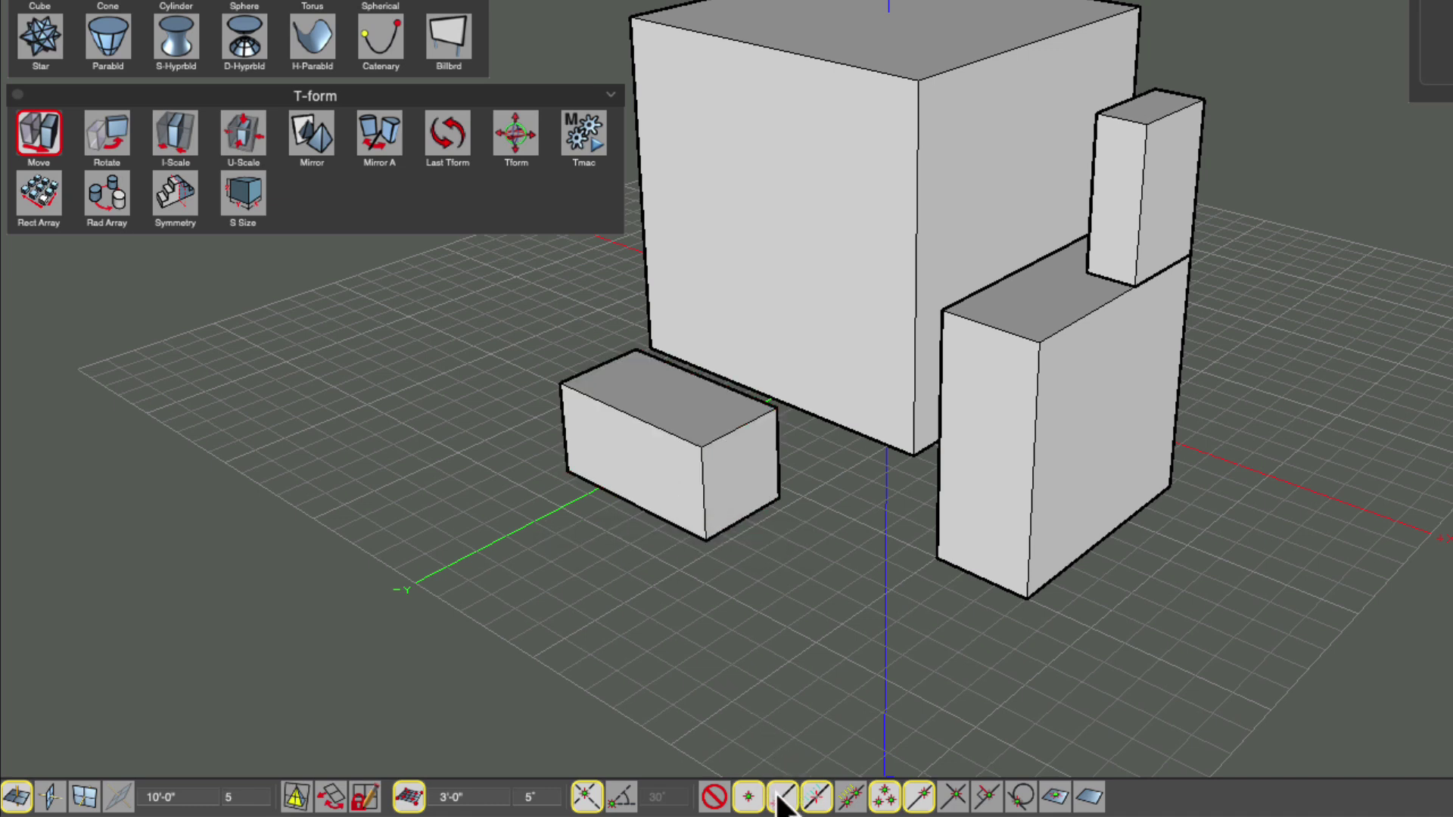
pyautogui.click(705, 539)
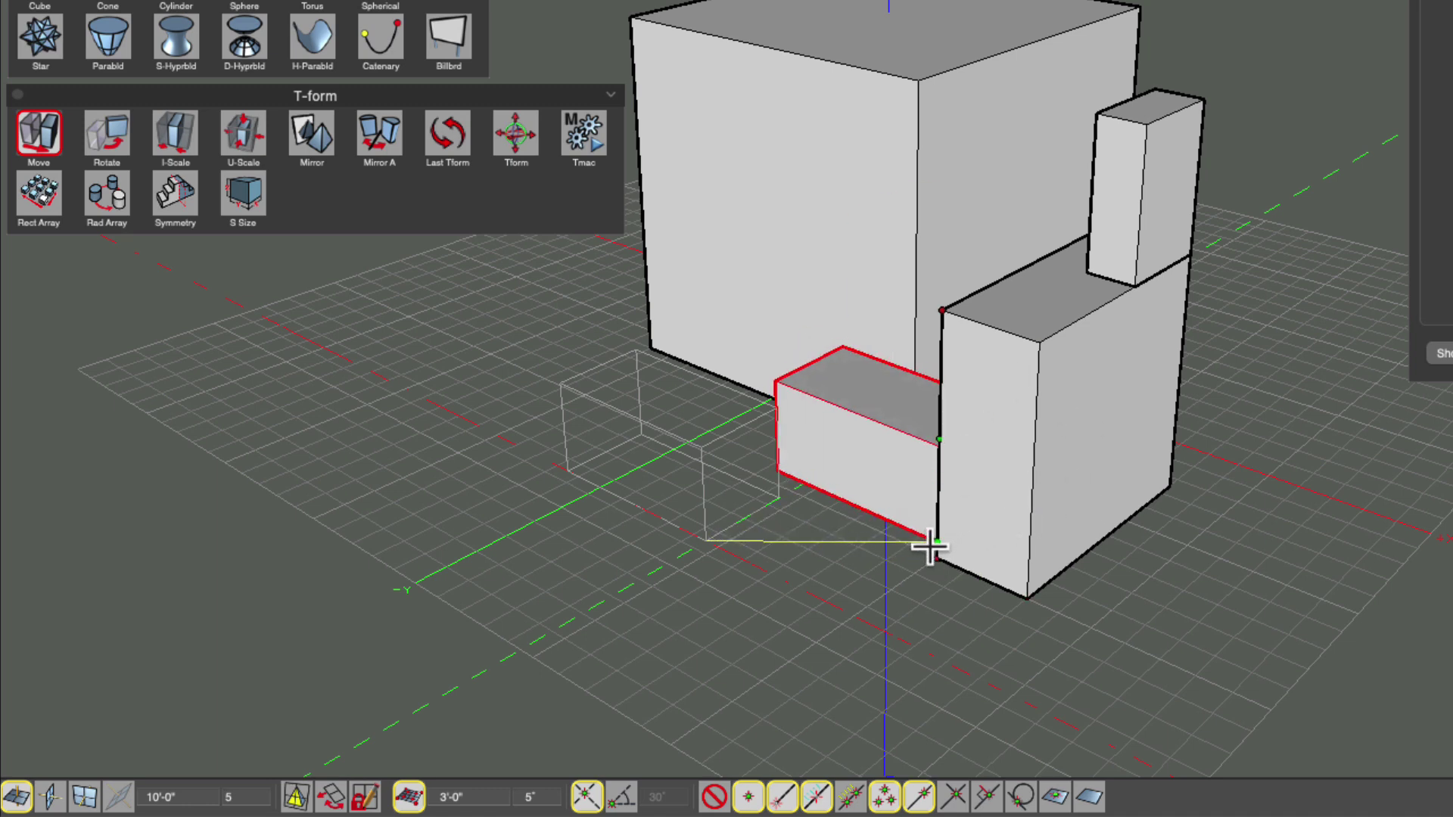
pyautogui.click(936, 556)
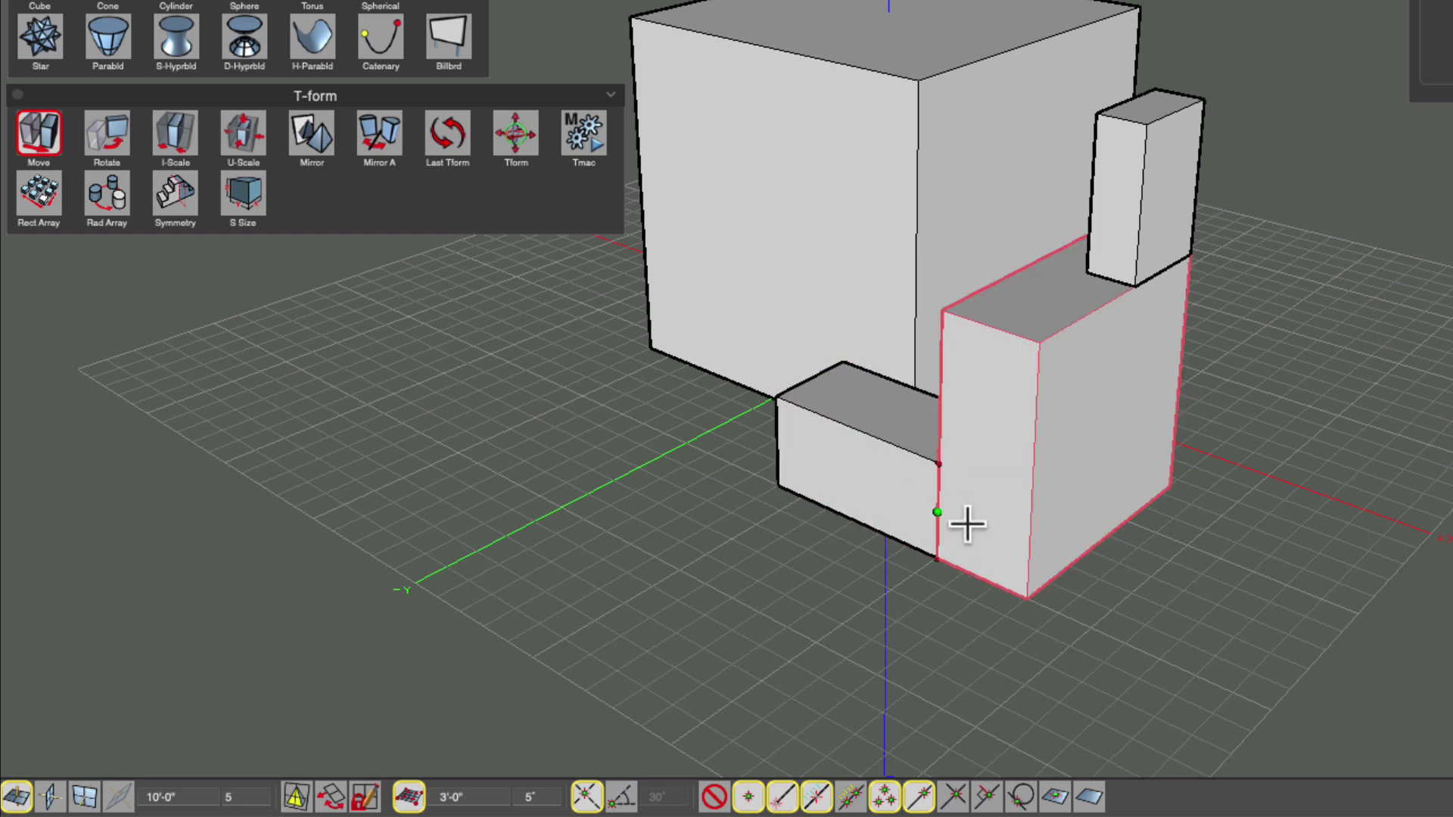
# Select the three snapped blocks together and move them away from the cube, placing the low block's near bottom corner at about X 30', Y -12'.
pyautogui.moveTo(941, 600); pyautogui.dragTo(730, 567, button='middle')
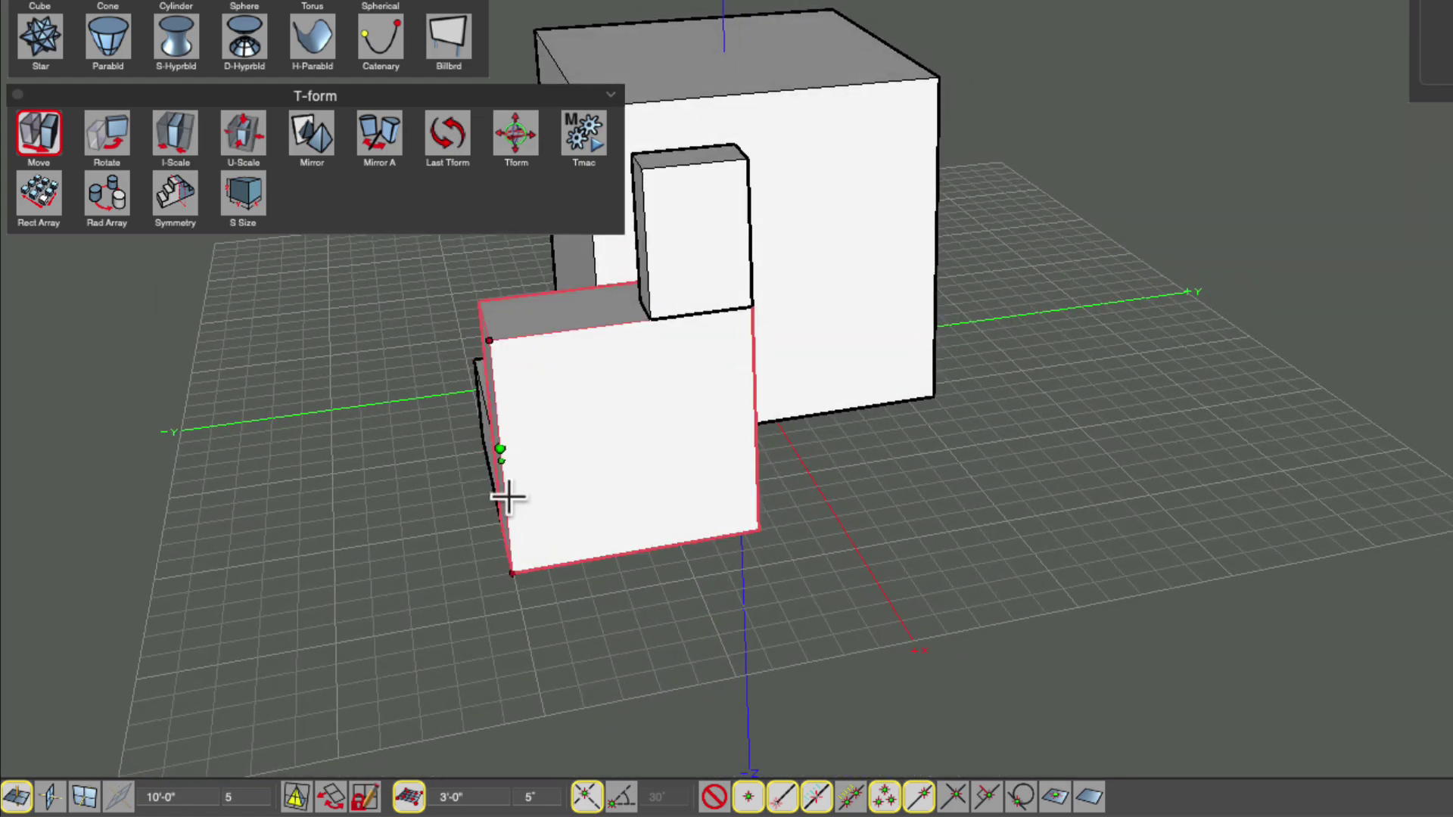
pyautogui.moveTo(500, 445); pyautogui.dragTo(557, 519, button='middle')
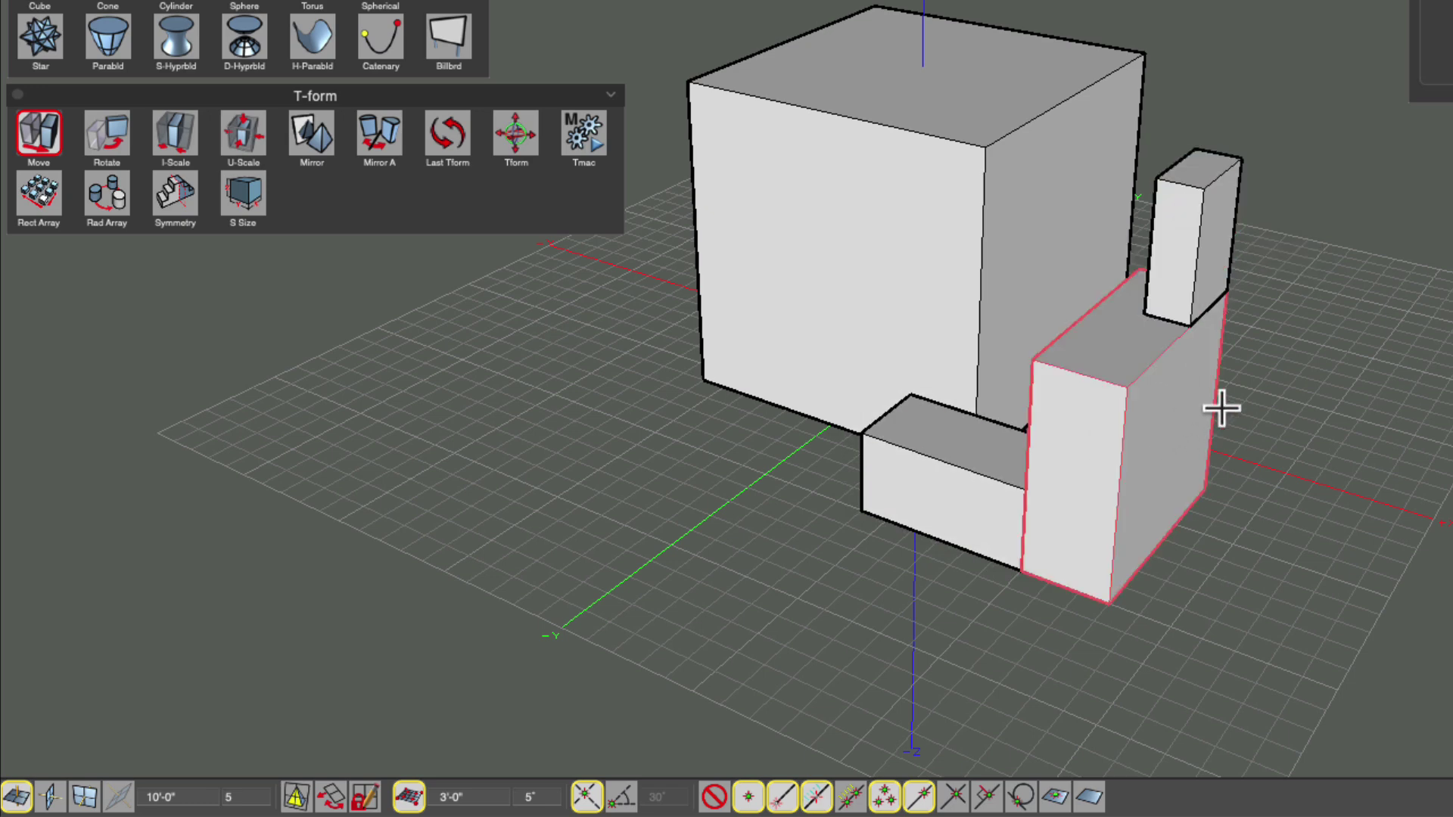
pyautogui.scroll(5, 1234, 405)
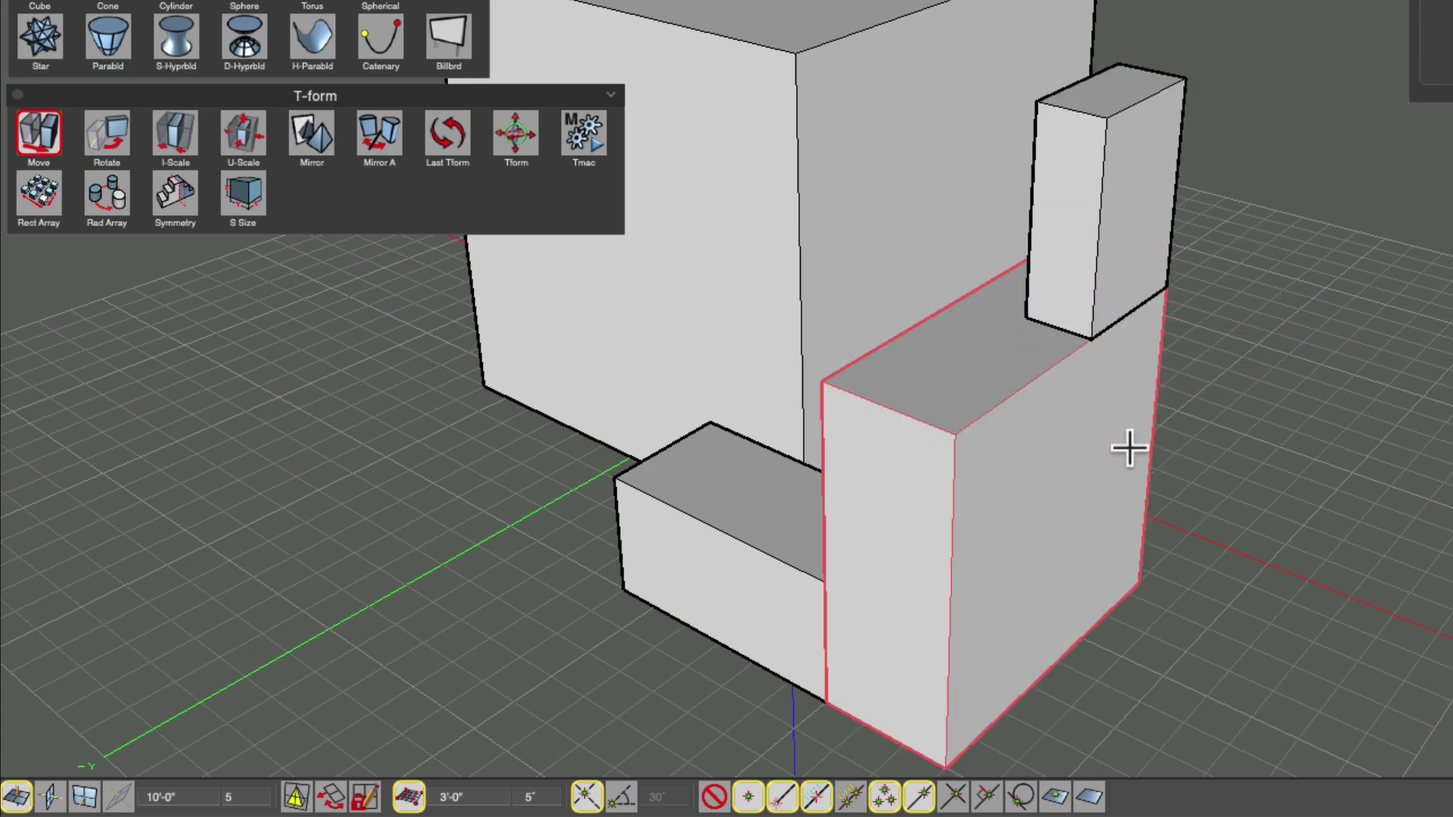
pyautogui.scroll(-1, 1216, 428)
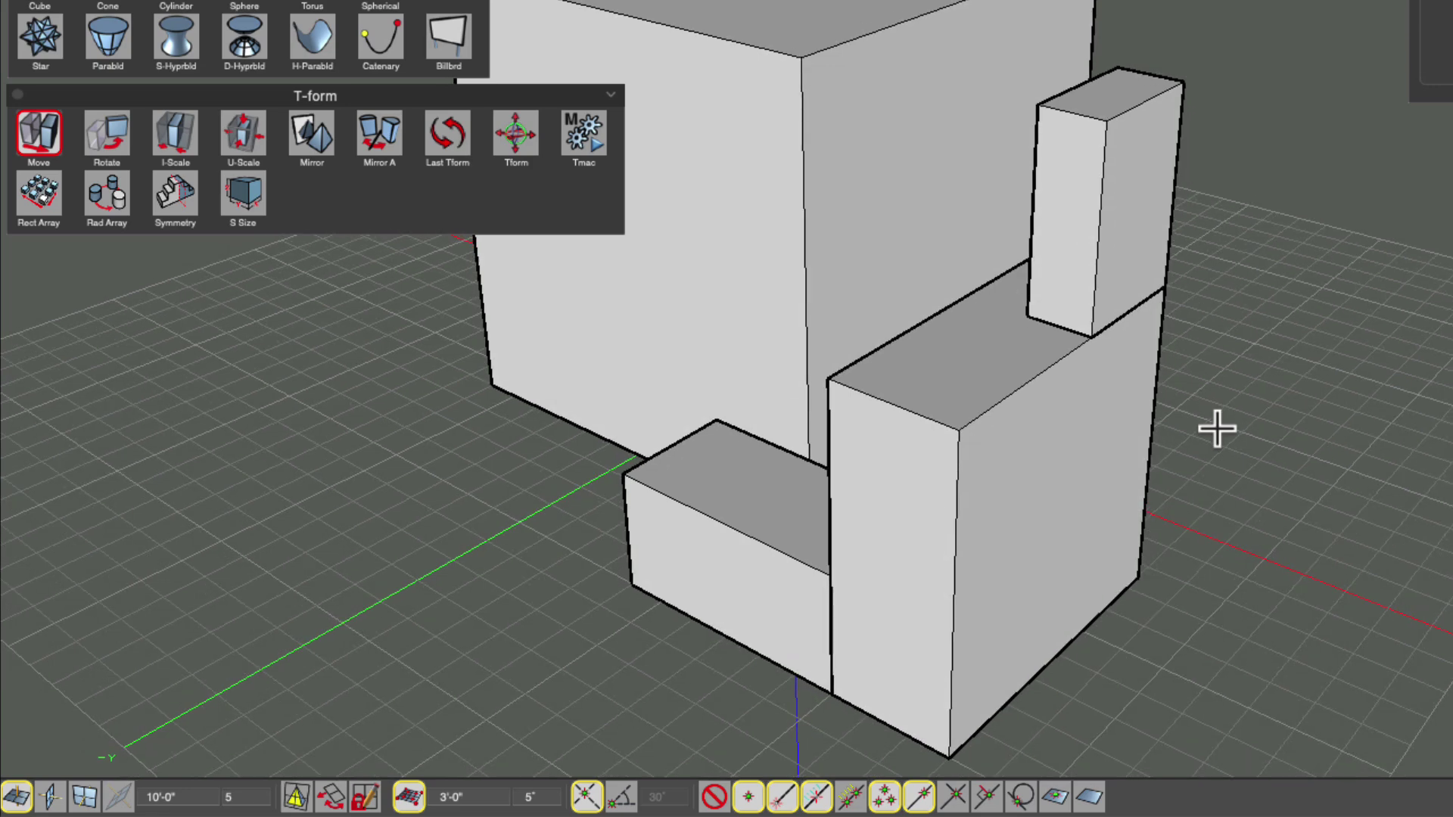
pyautogui.scroll(5, 1216, 428)
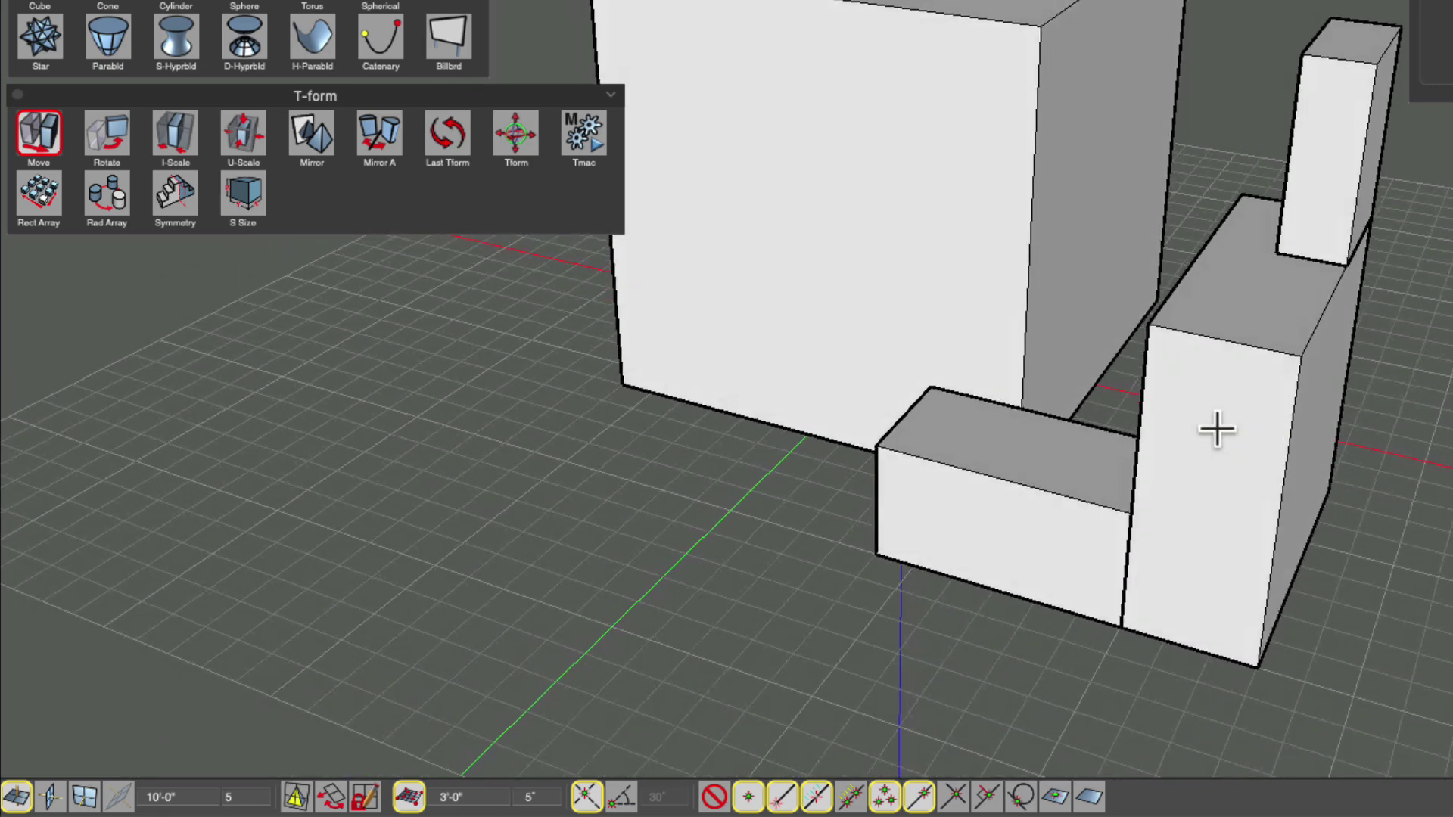
pyautogui.hscroll(1, 1217, 429)
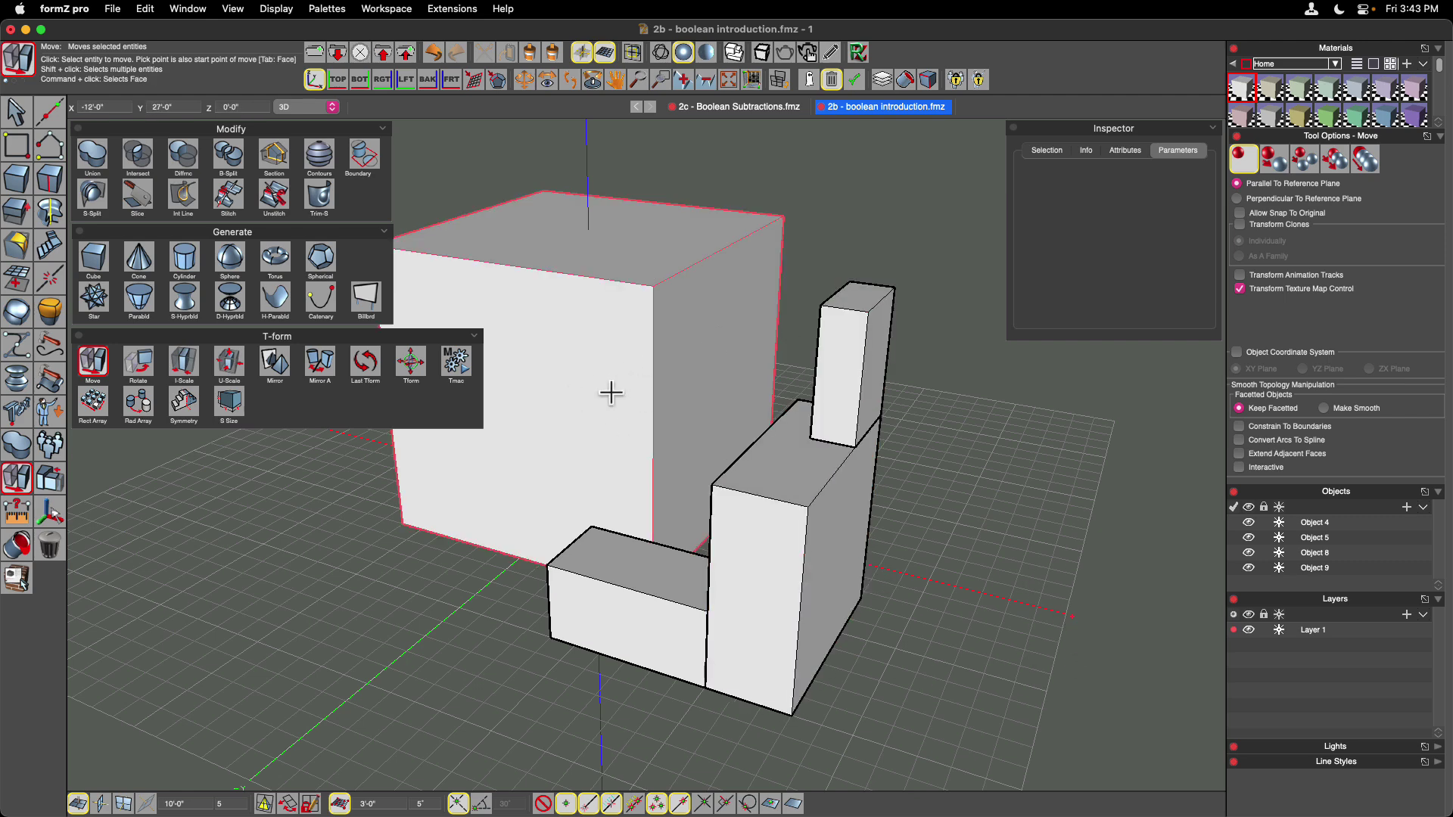
pyautogui.click(15, 111)
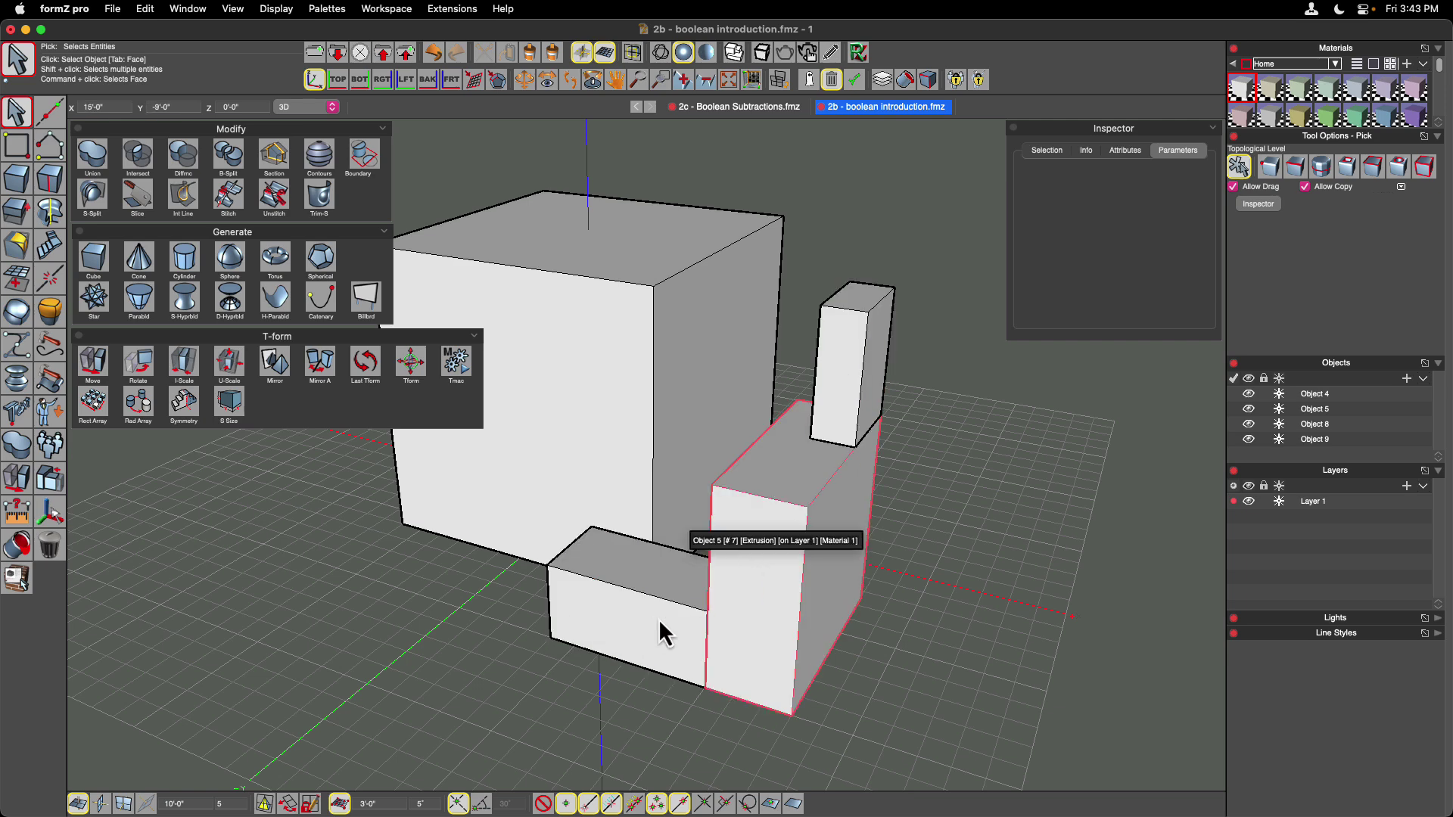
pyautogui.click(623, 620)
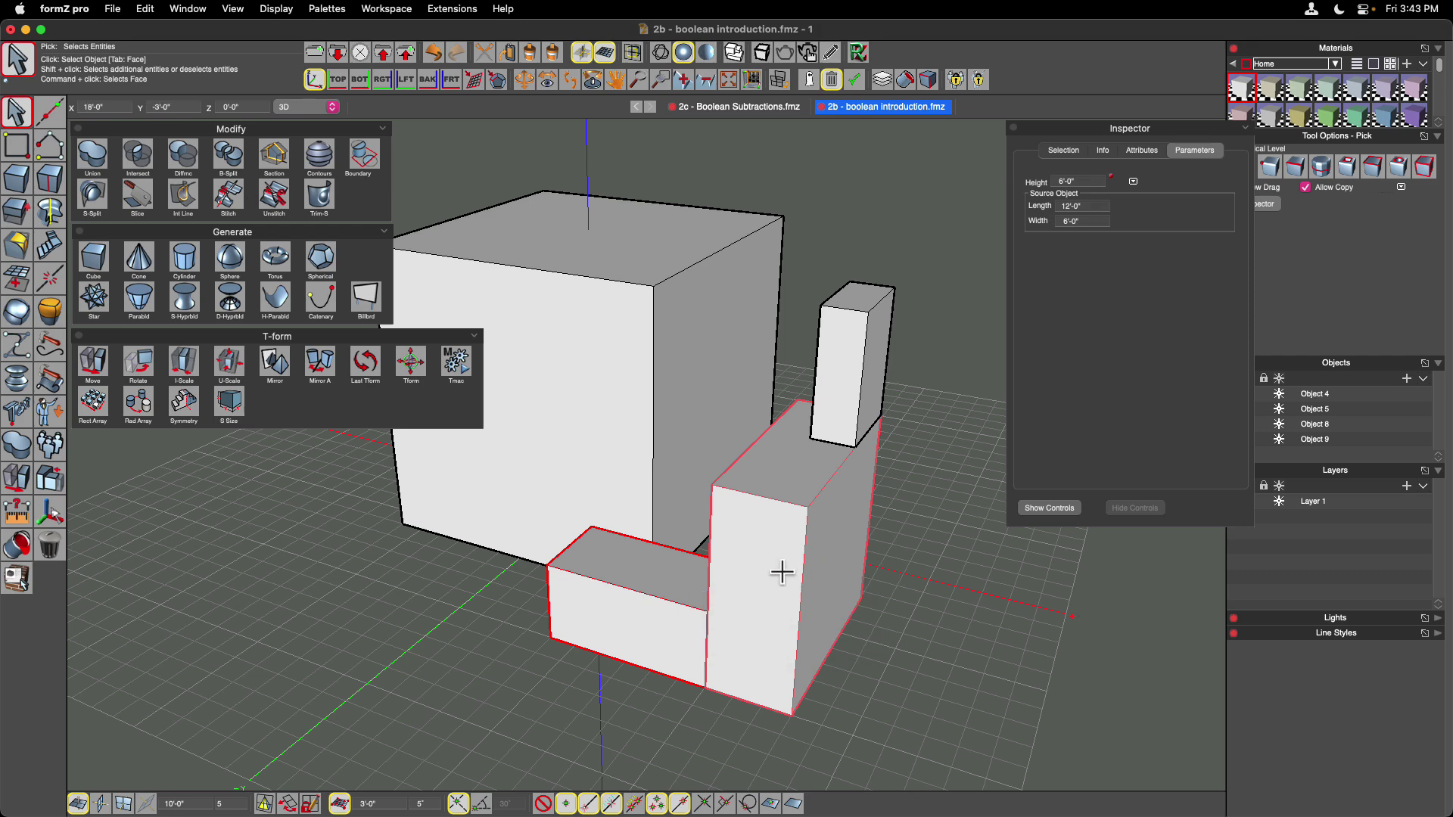
pyautogui.keyDown('shift'); pyautogui.click(857, 397); pyautogui.keyUp('shift')
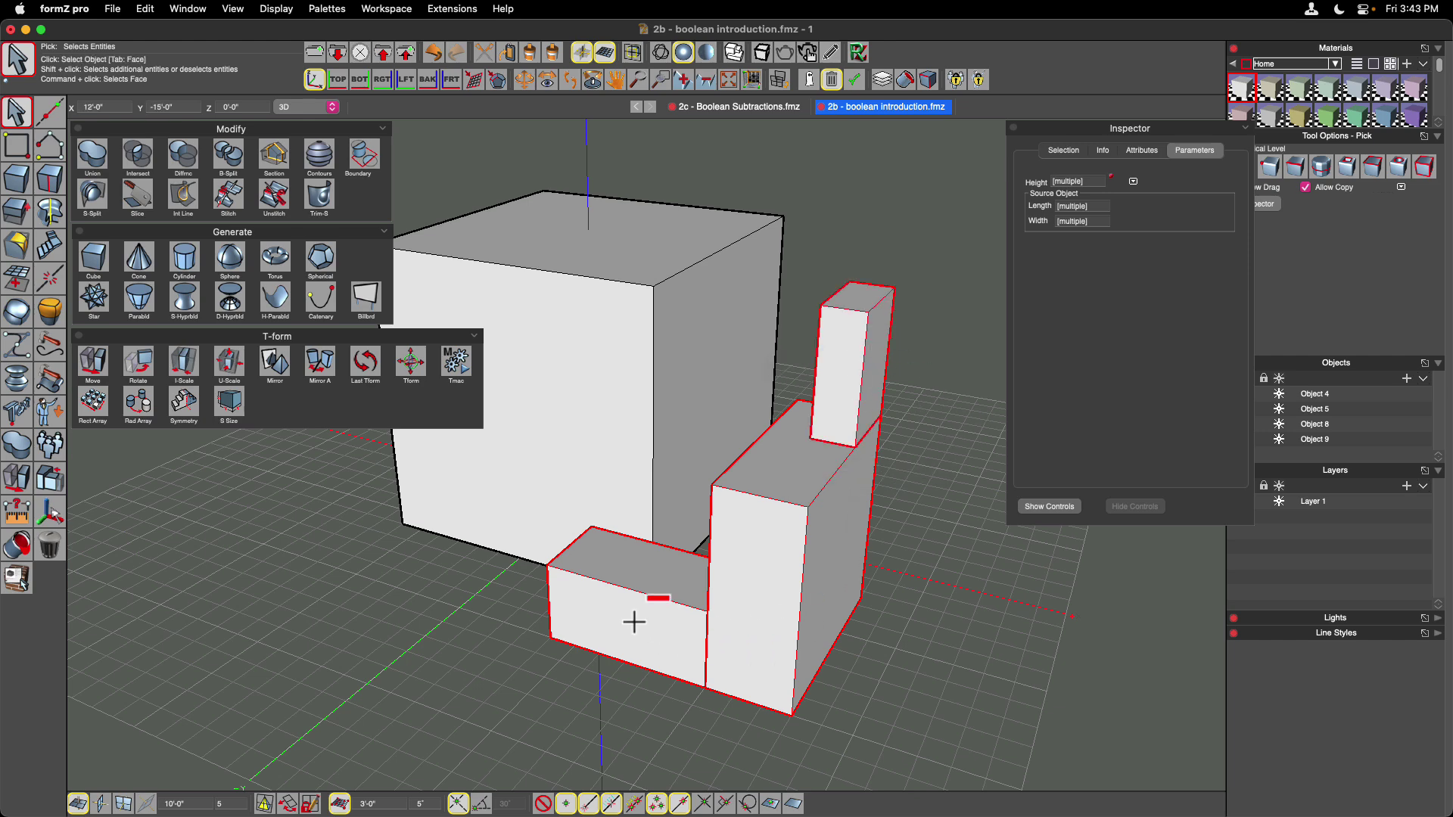
pyautogui.click(91, 371)
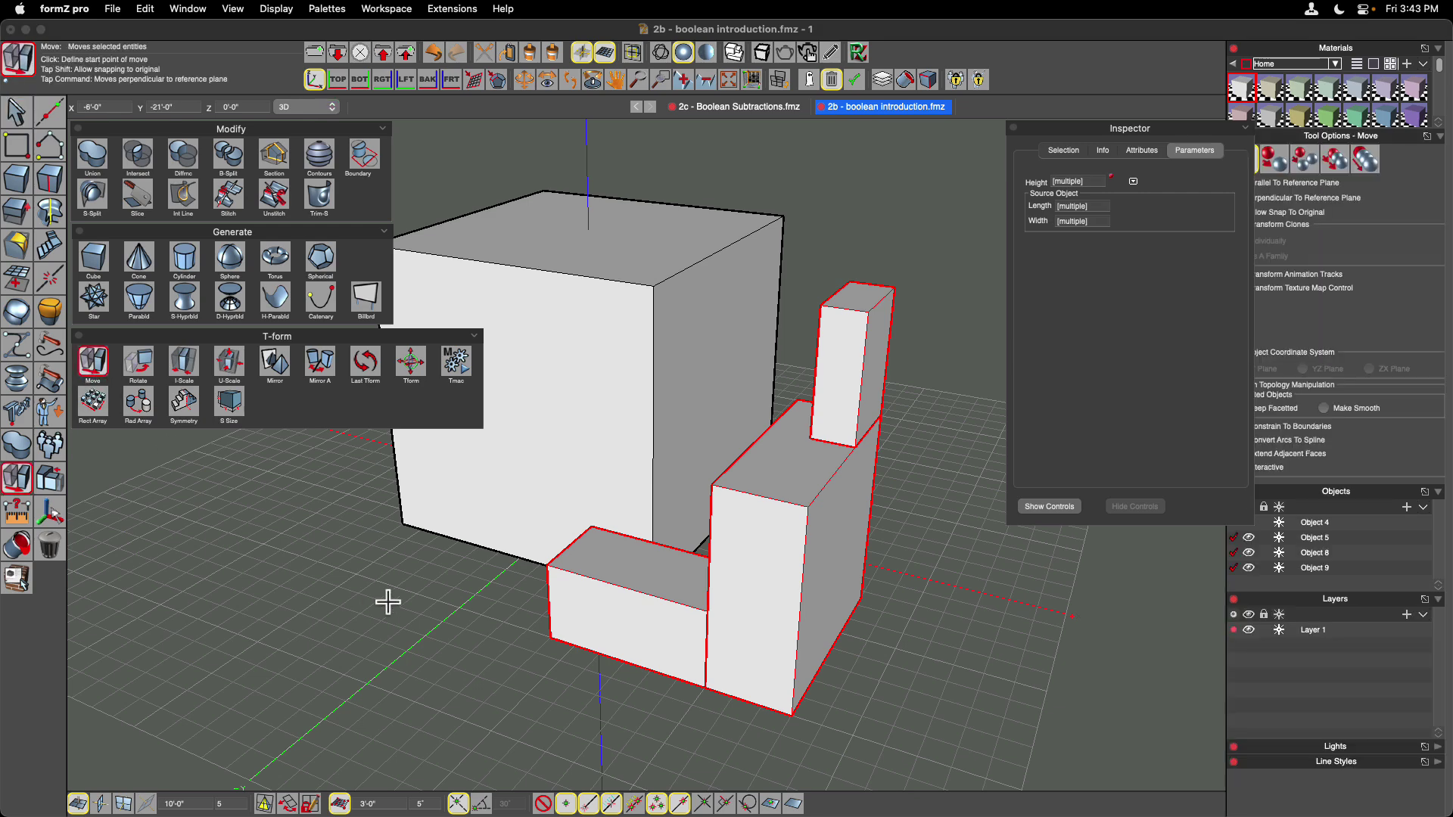
pyautogui.click(552, 640)
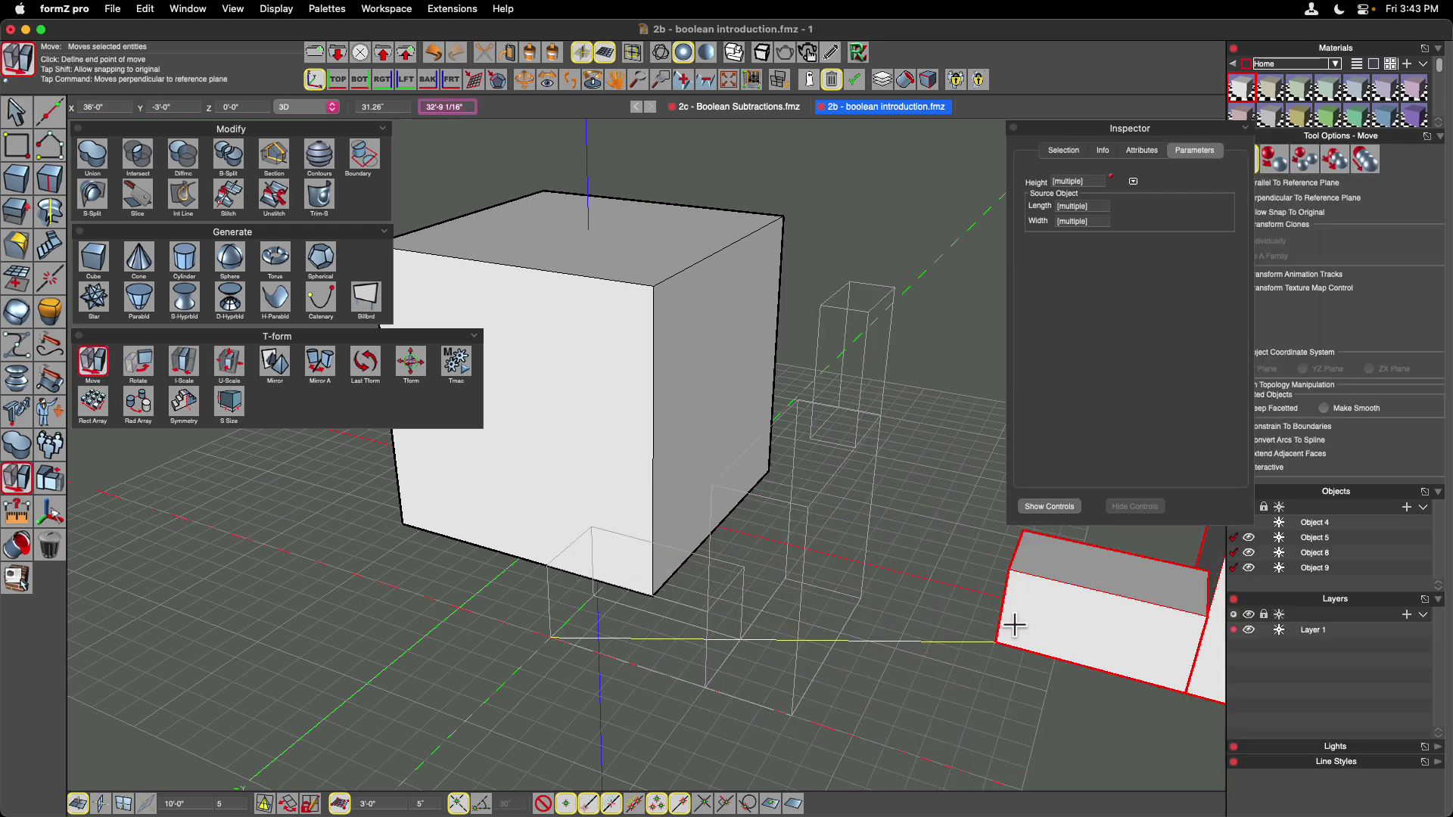
pyautogui.click(892, 669)
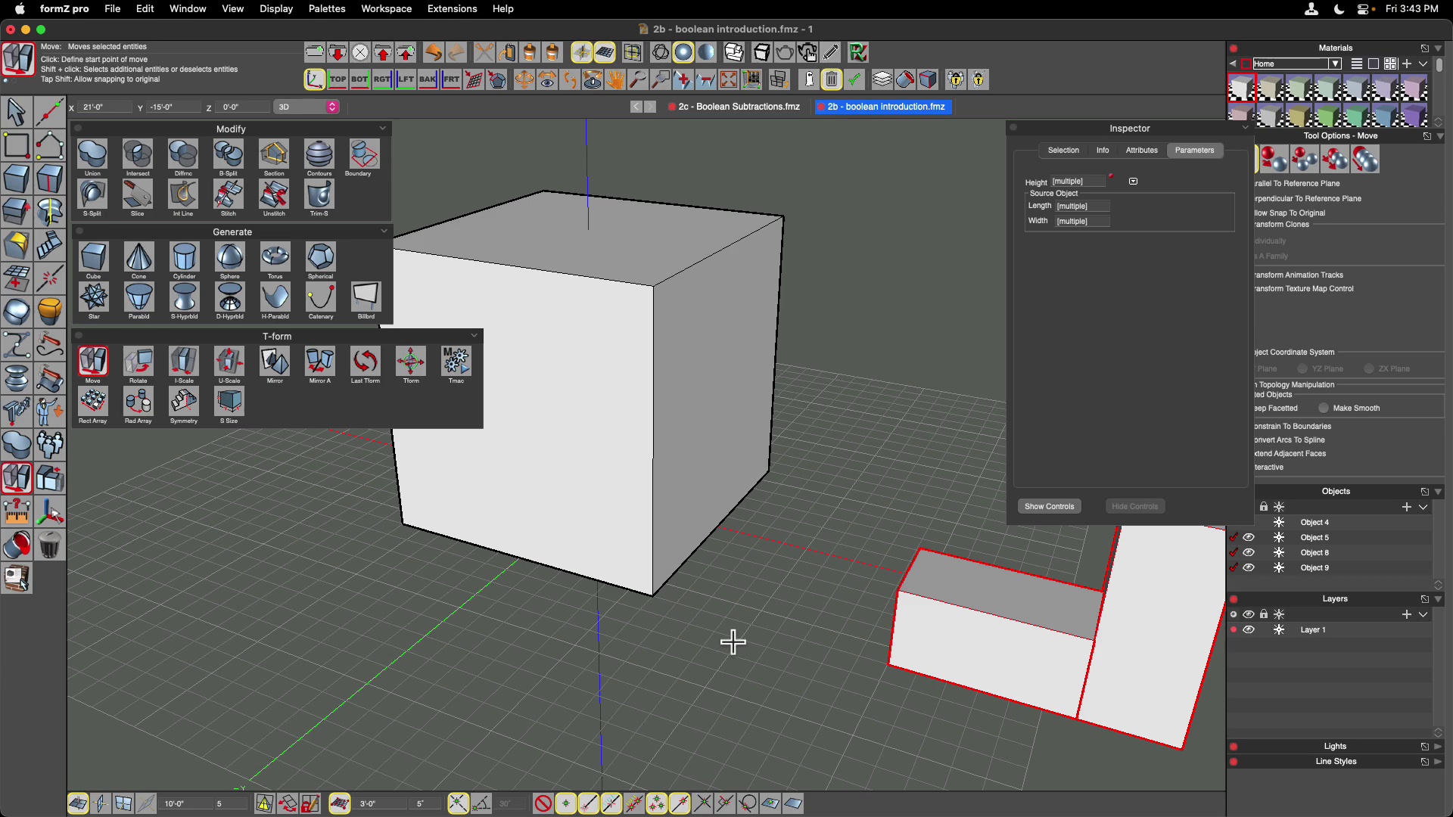
# Fit the whole model in view and close the floating T-form, Generate and Modify palettes.
pyautogui.press('super+0')
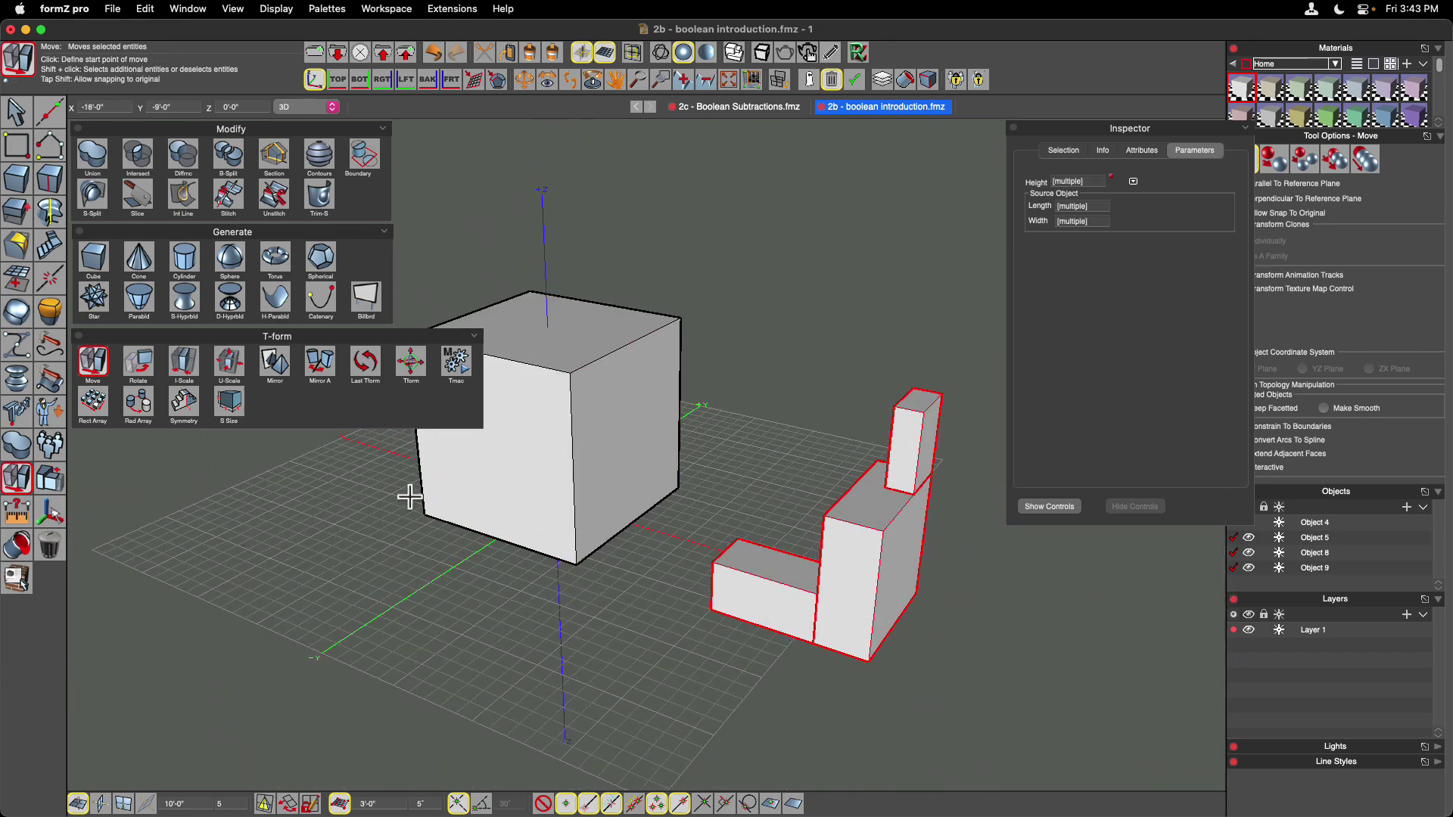
pyautogui.click(78, 336)
pyautogui.click(79, 232)
pyautogui.click(78, 128)
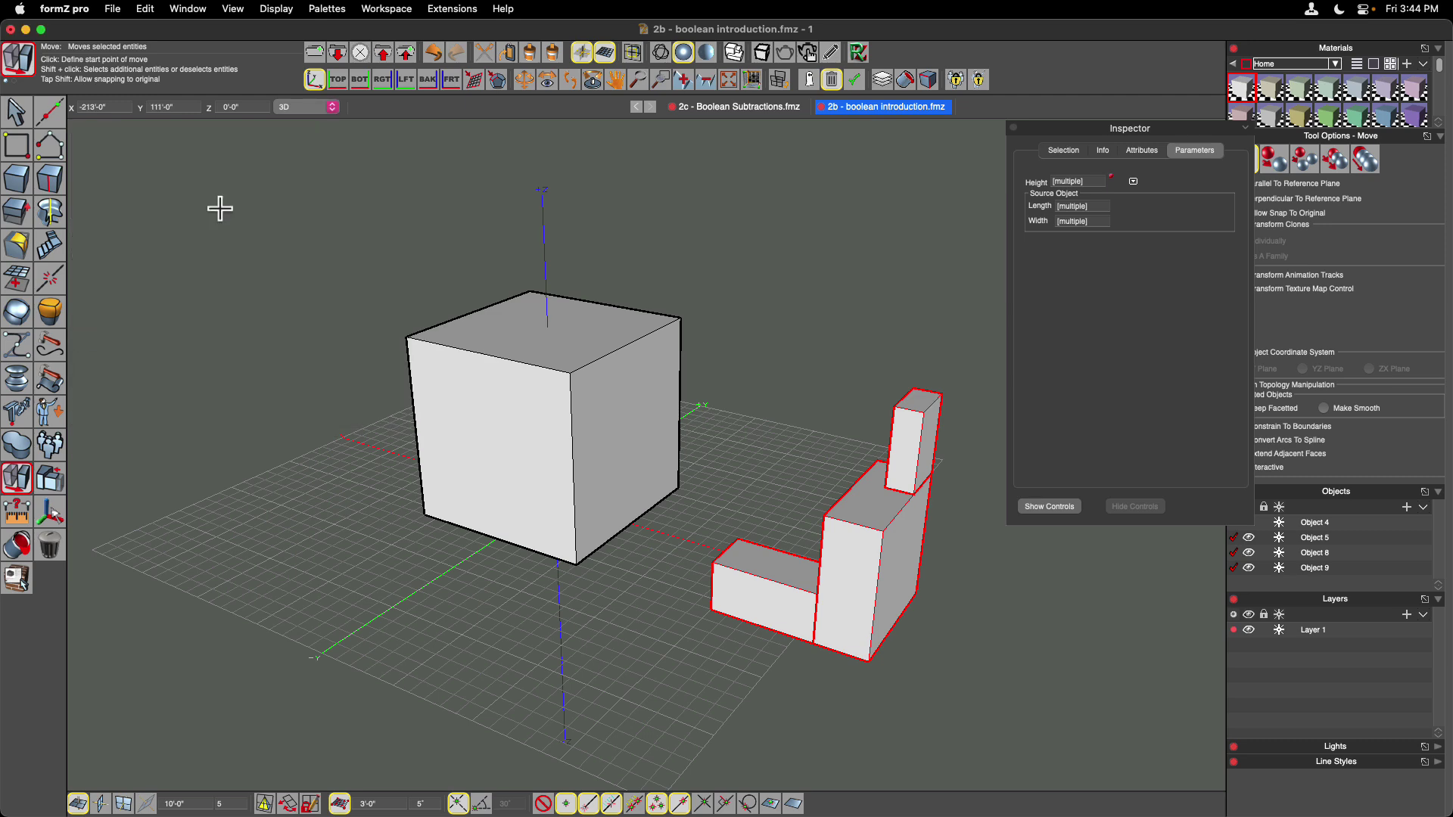
pyautogui.scroll(8, 220, 208)
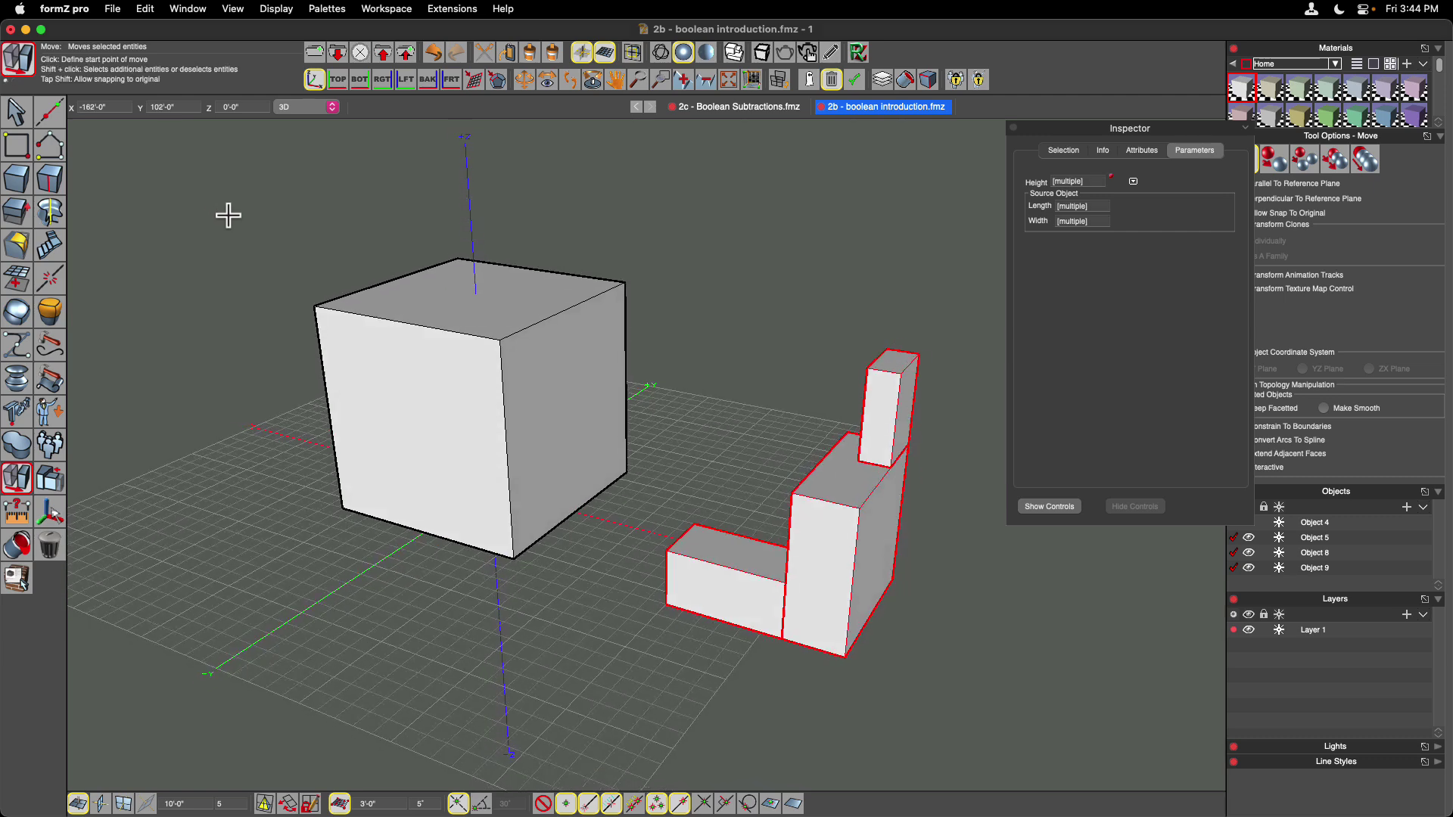
# Place one copy of the three selected blocks about 27' farther along the X axis with the Move tool's copy mode, and deselect it.
pyautogui.moveTo(27, 452)
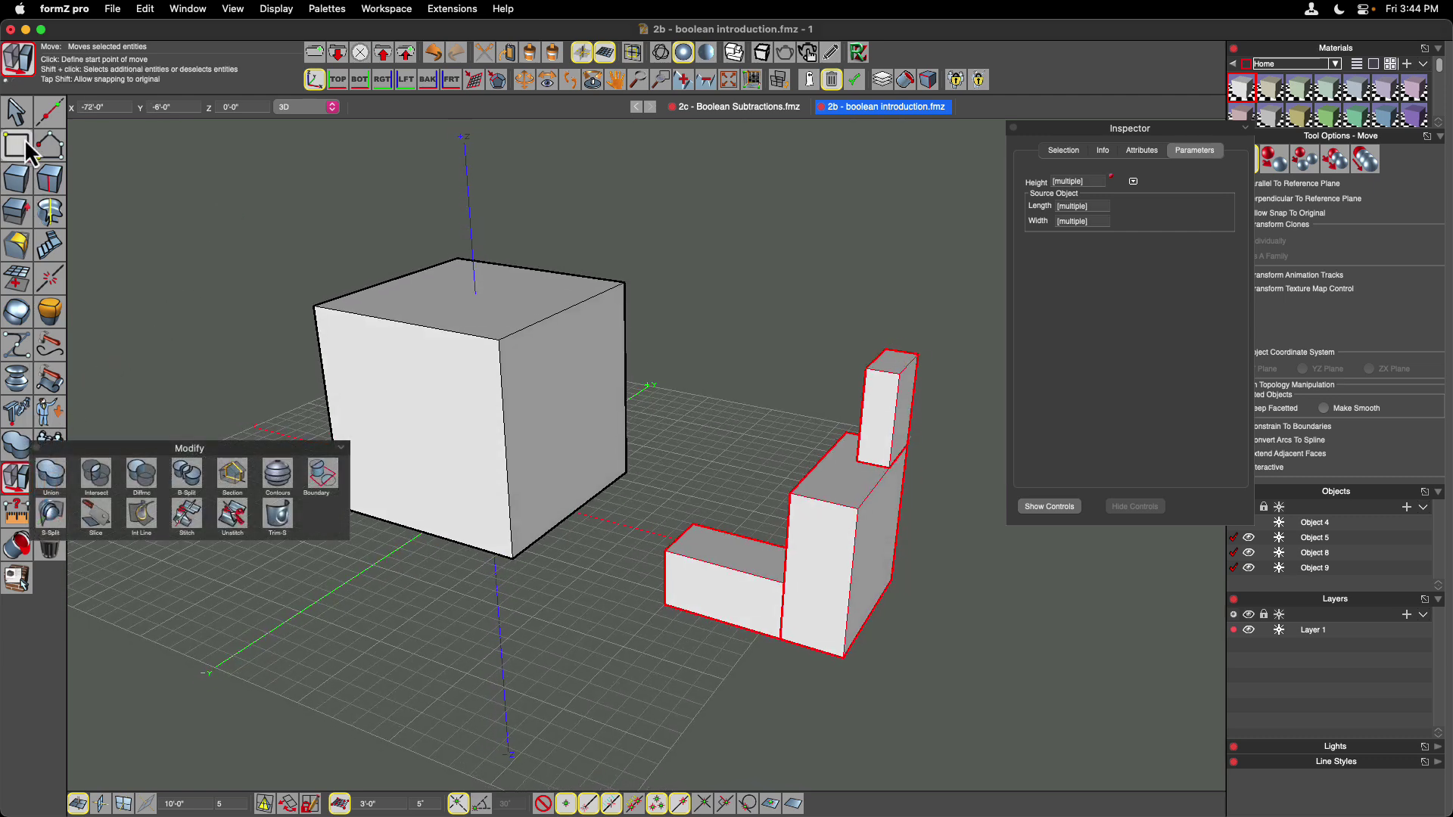
pyautogui.click(16, 112)
pyautogui.hscroll(3, 681, 302)
pyautogui.hscroll(3, 680, 302)
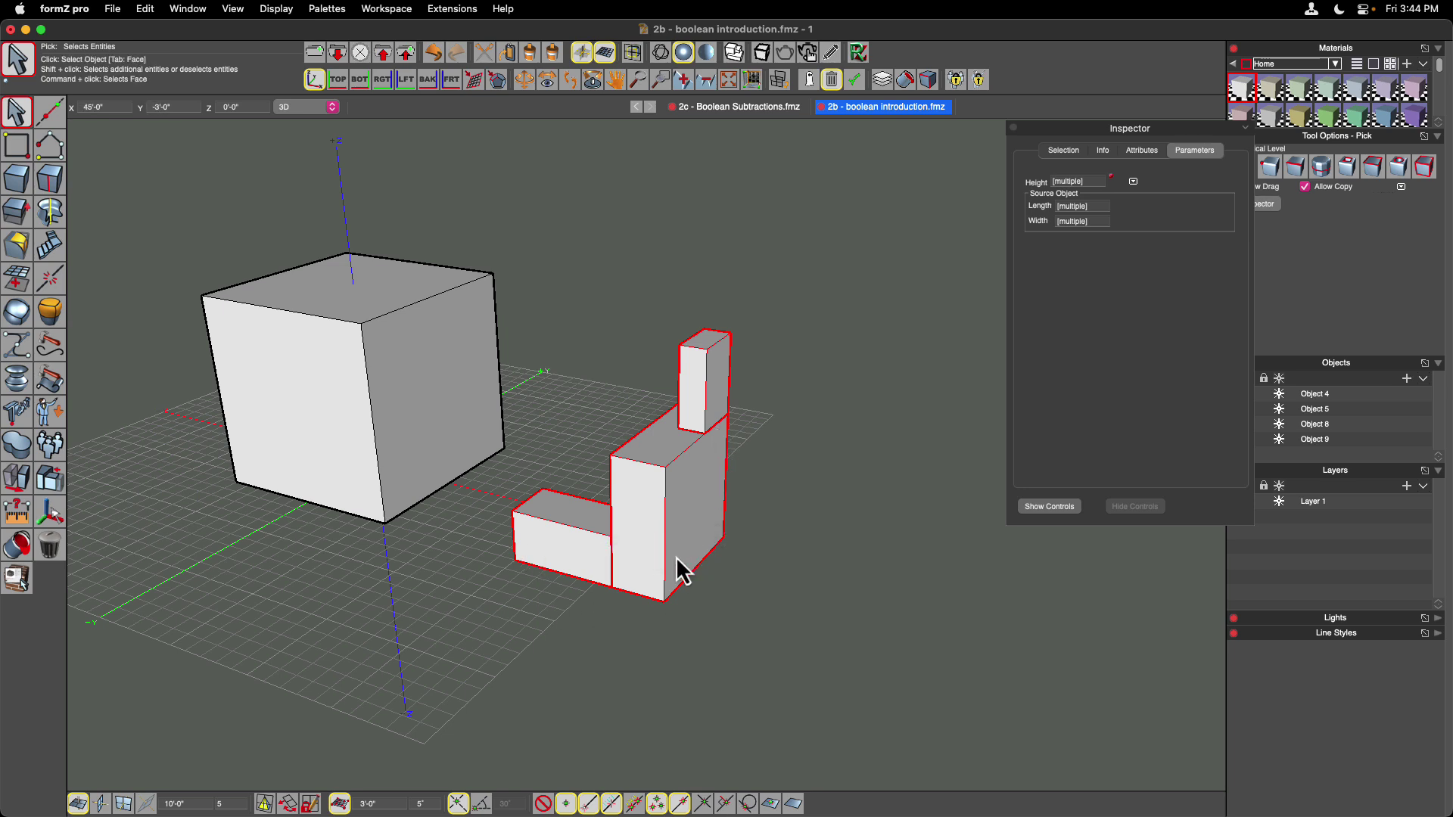
pyautogui.click(20, 485)
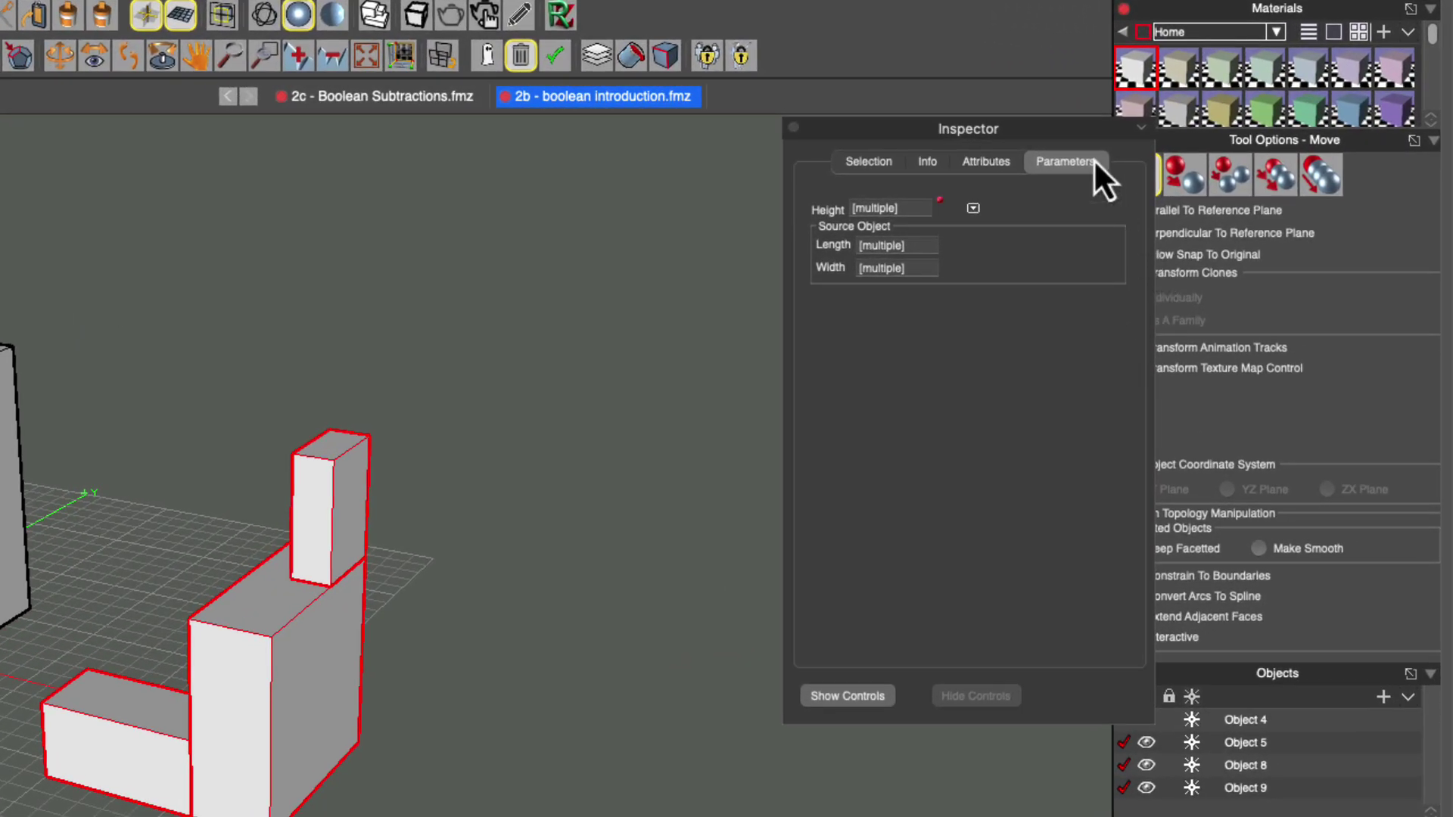
pyautogui.moveTo(1073, 134); pyautogui.dragTo(1014, 139)
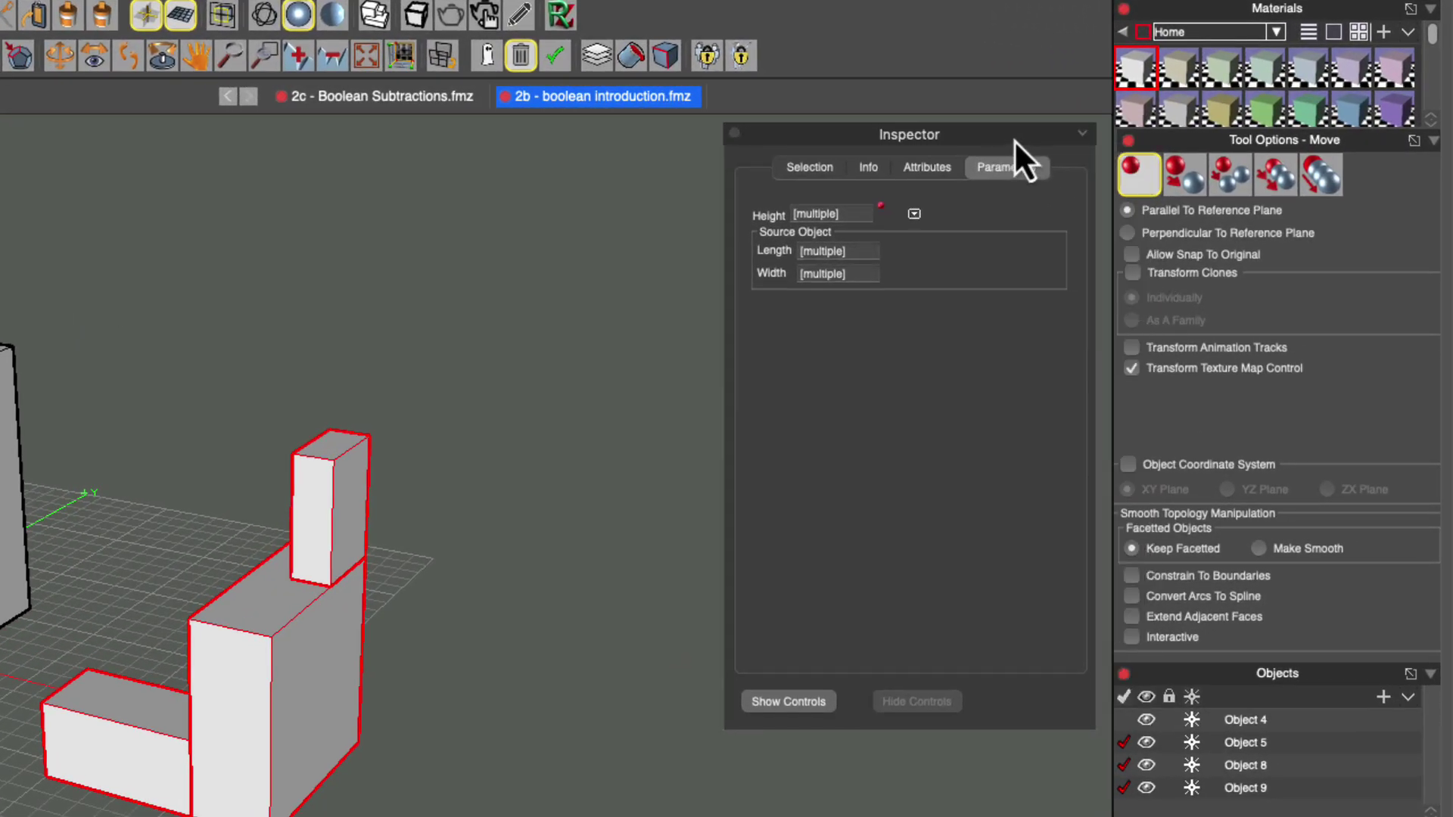
pyautogui.click(1184, 175)
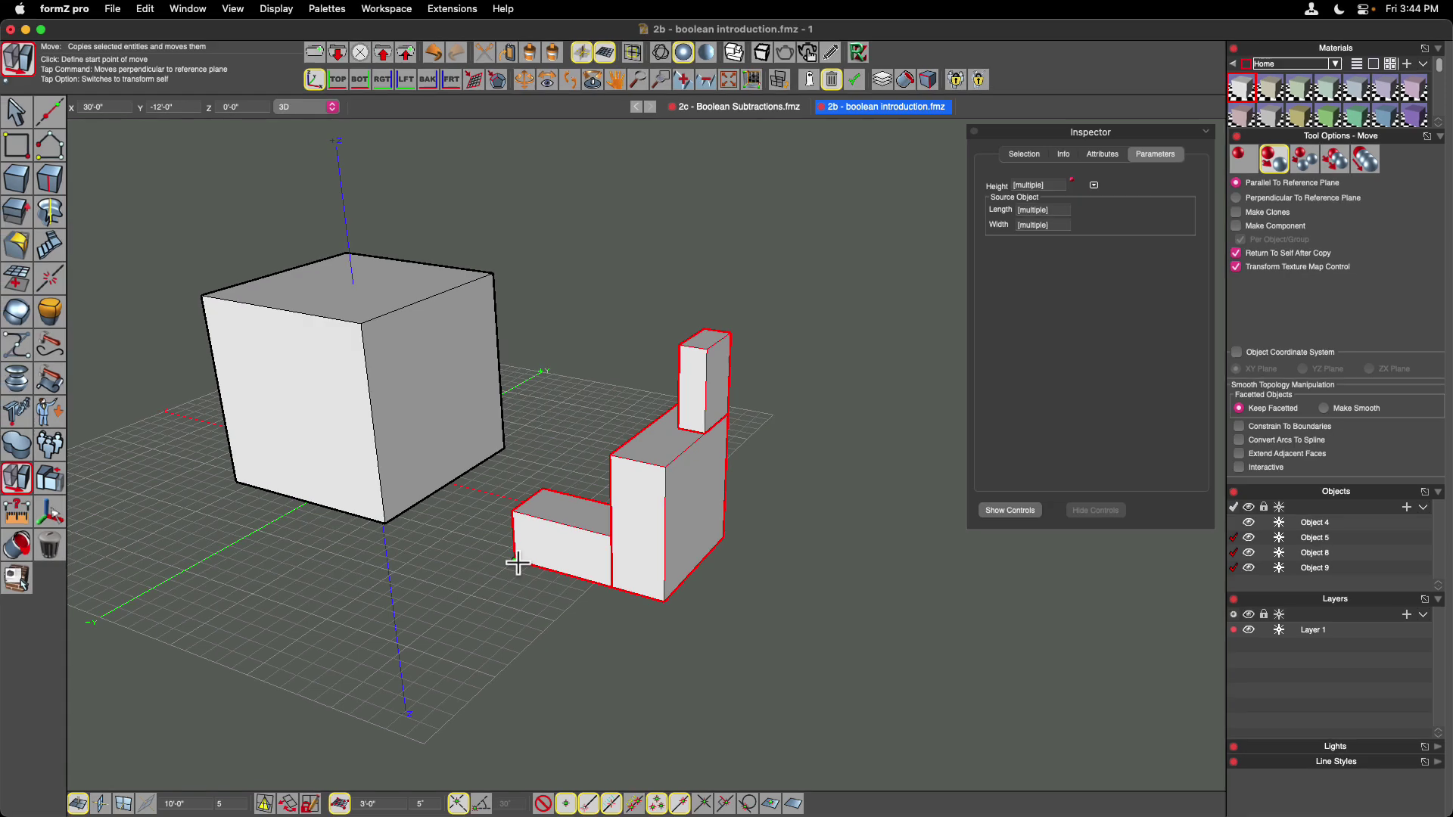
pyautogui.click(517, 564)
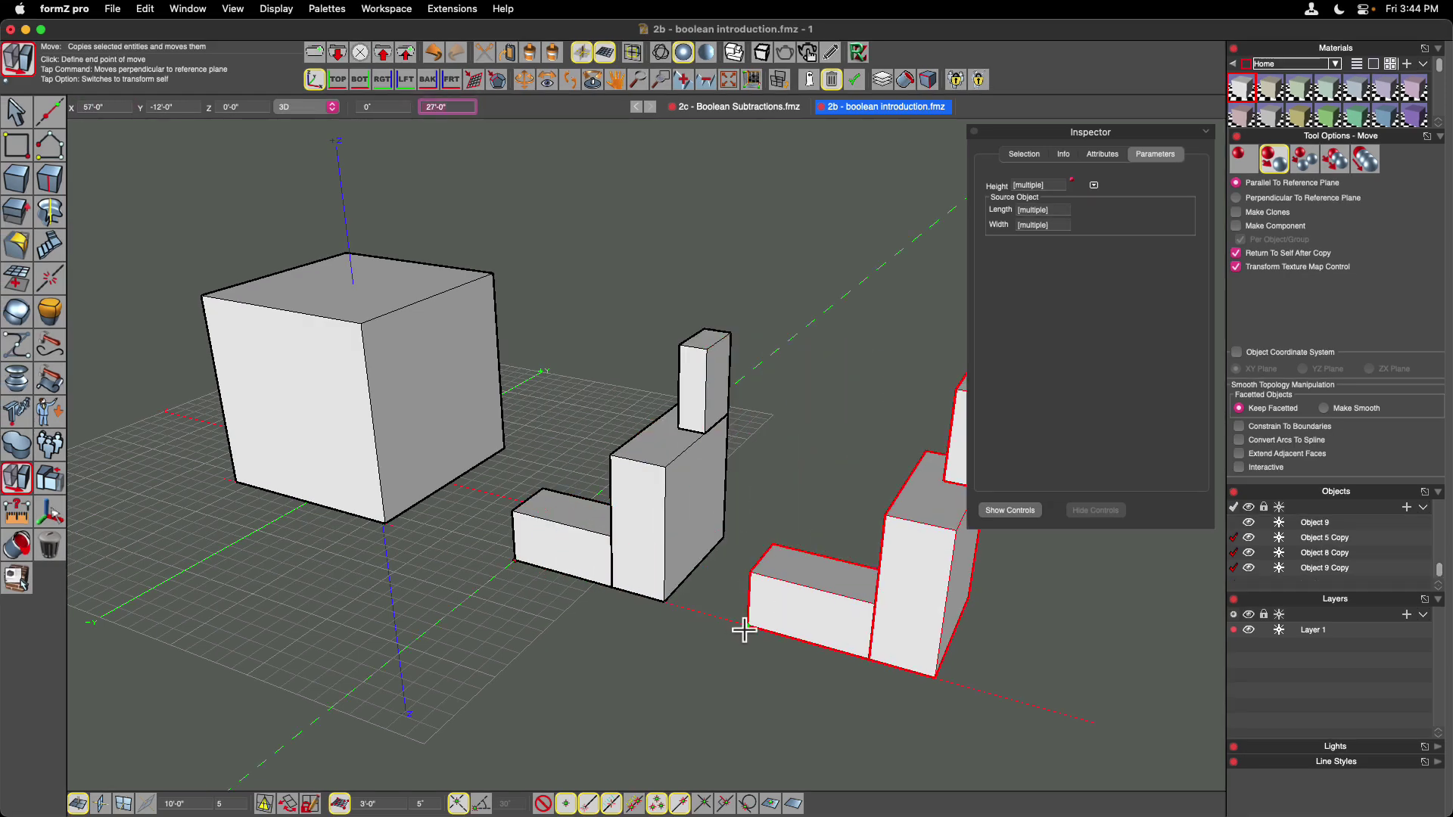
pyautogui.click(744, 630)
pyautogui.scroll(-3, 723, 706)
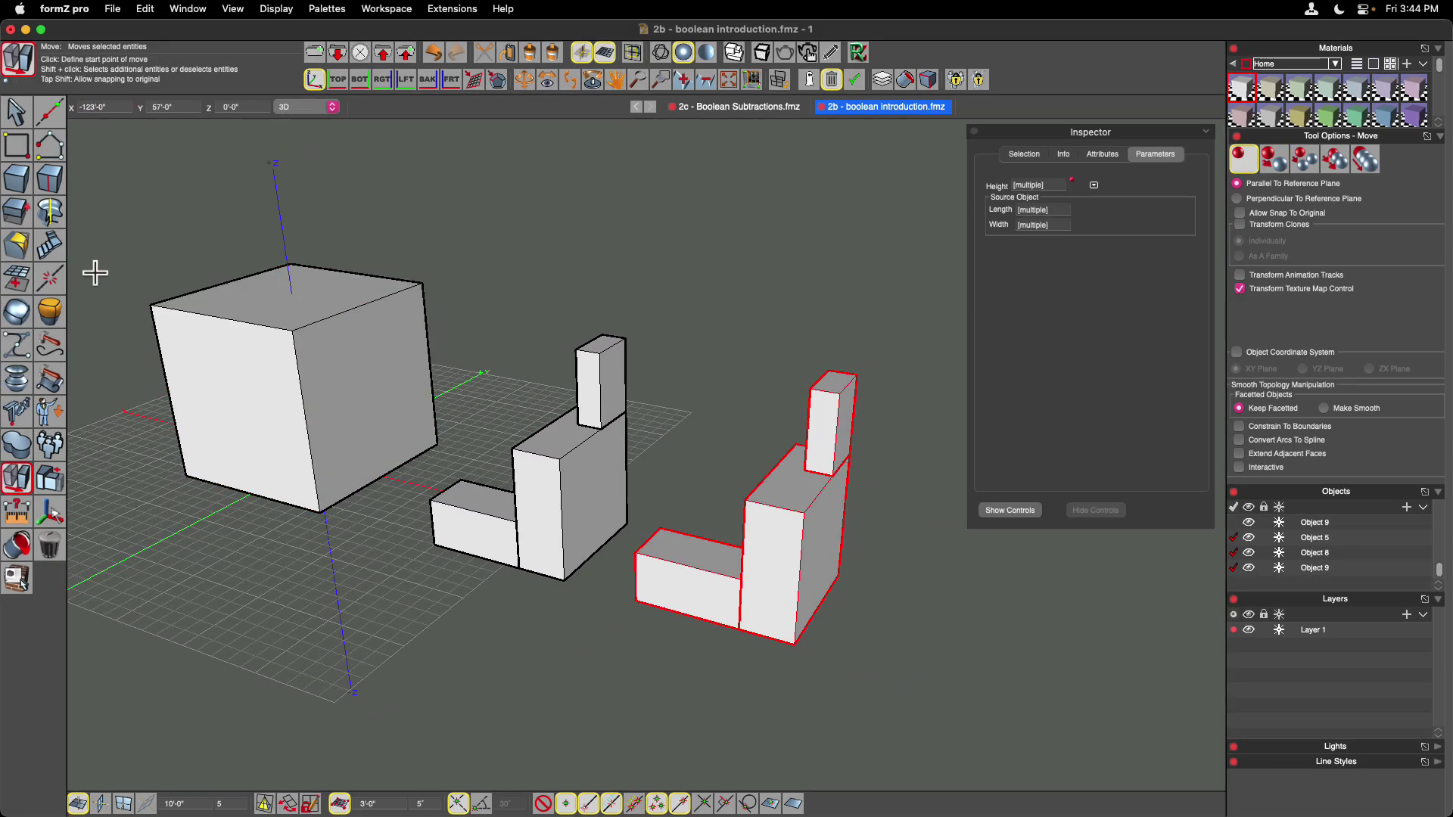
pyautogui.click(15, 112)
pyautogui.click(681, 334)
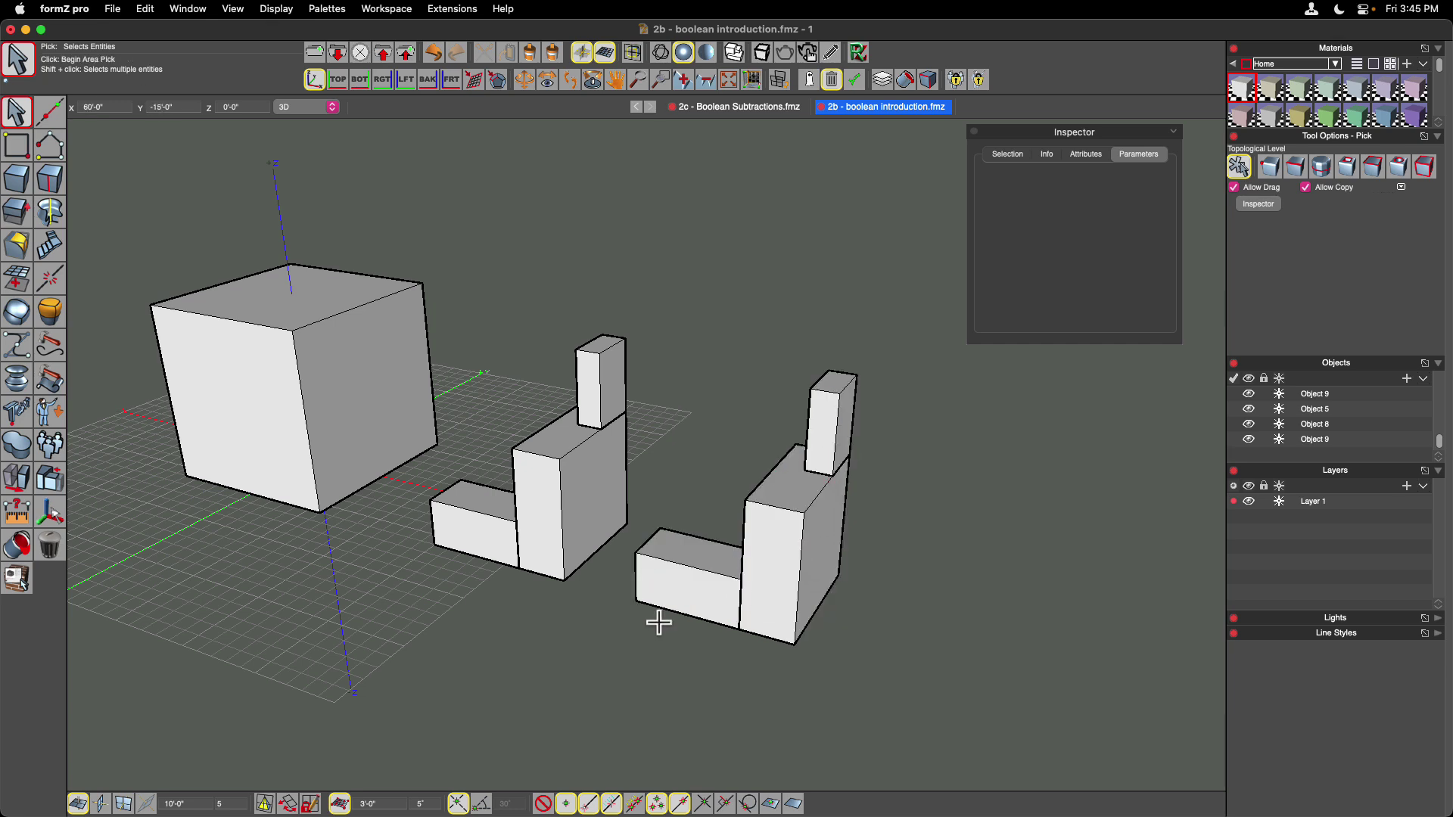
# Detach the Modify tool set as a floating palette and unite the low and tall blocks of the set nearest the cube with Union.
pyautogui.moveTo(16, 447); pyautogui.dragTo(125, 157)
pyautogui.click(112, 163)
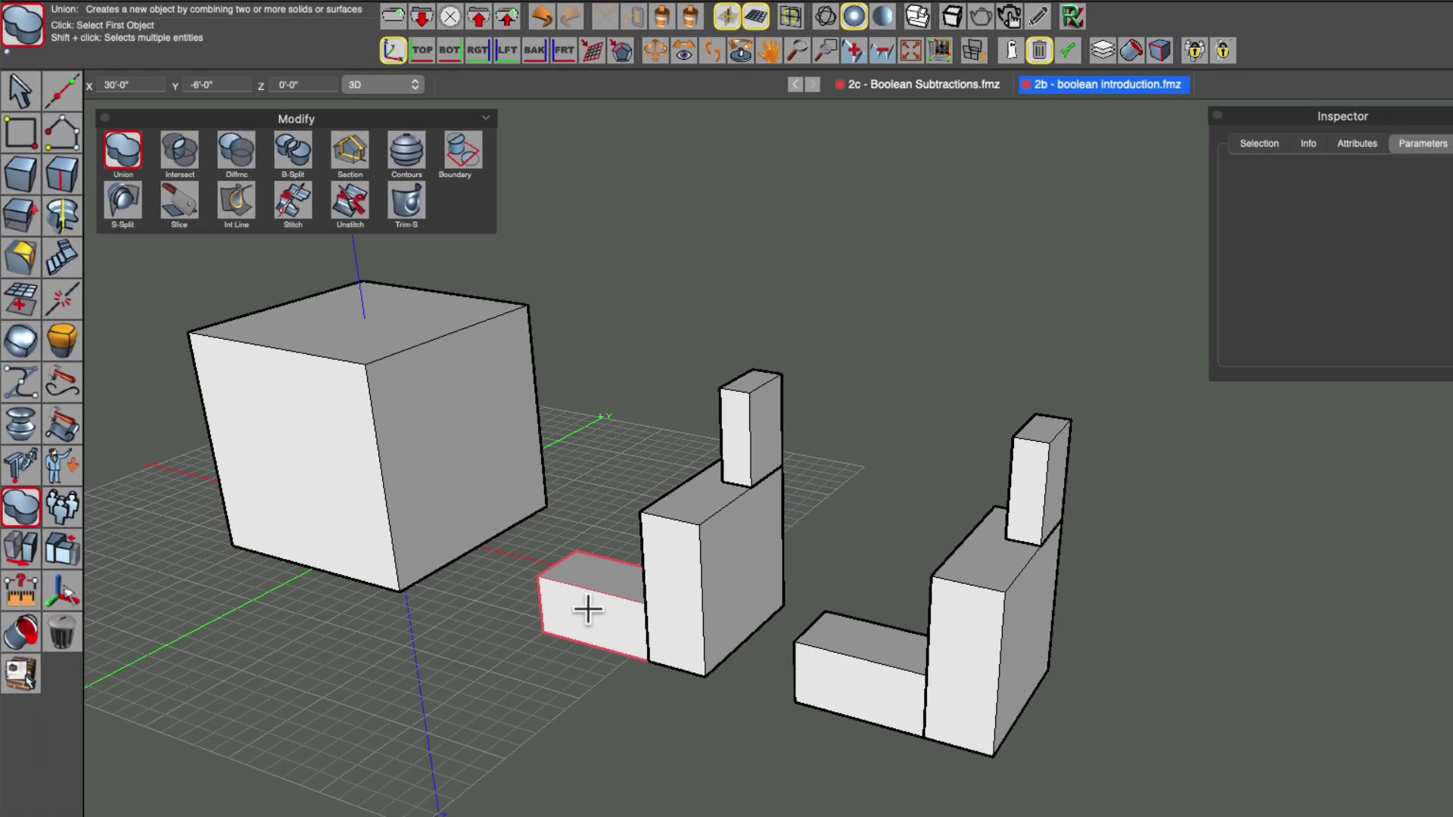
pyautogui.click(703, 764)
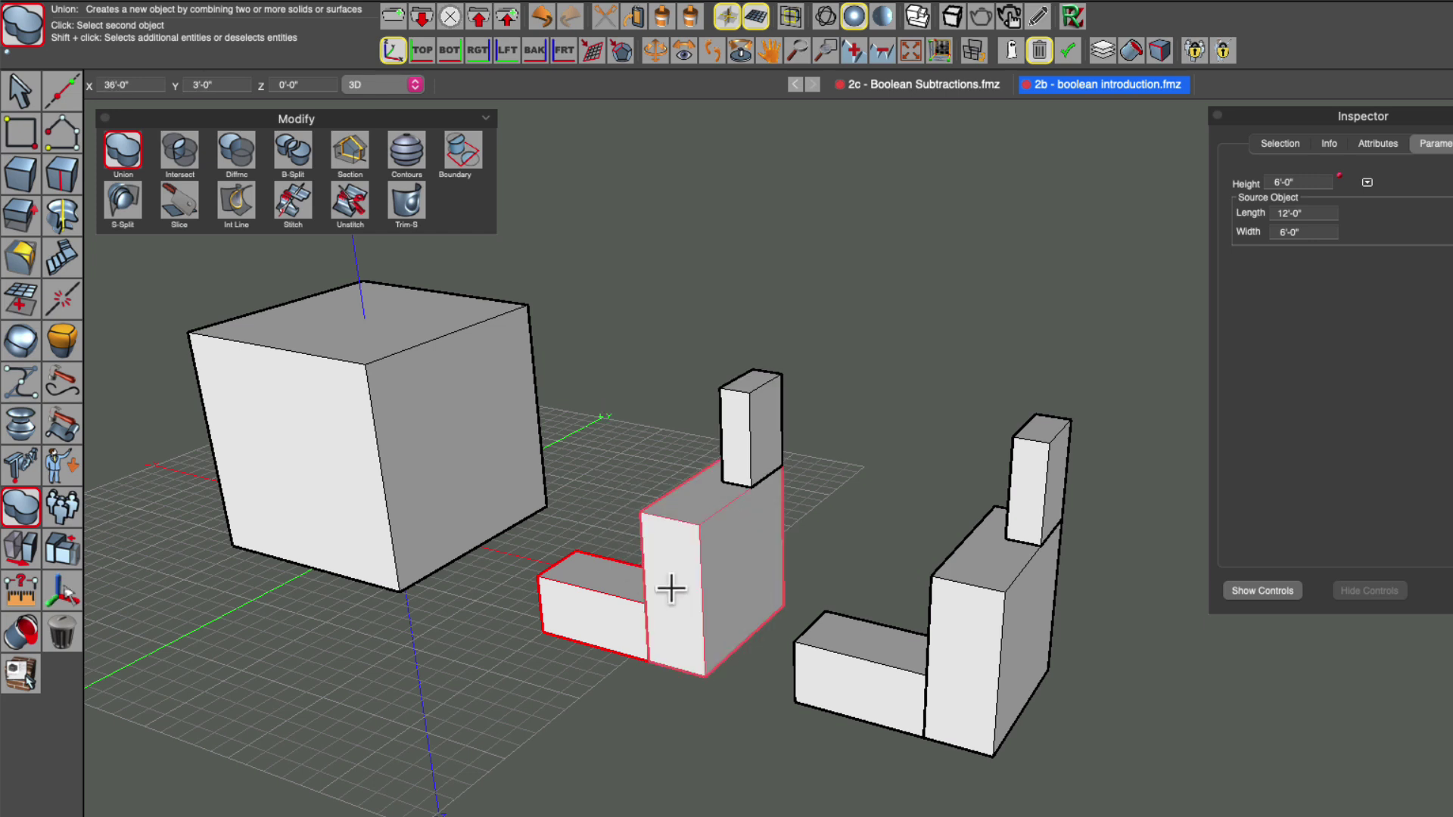
pyautogui.click(694, 604)
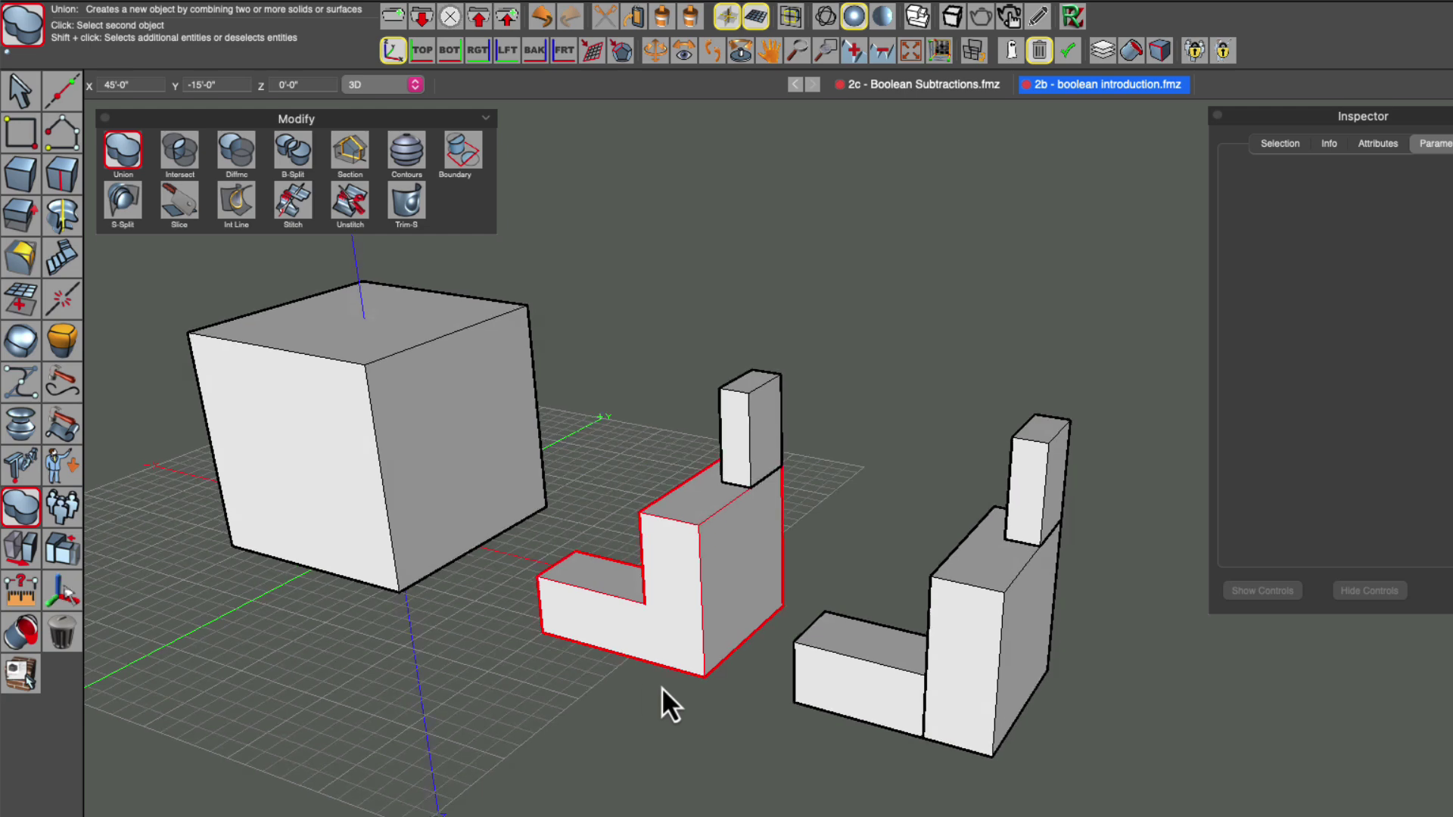
pyautogui.scroll(-5, 662, 688)
pyautogui.scroll(5, 662, 687)
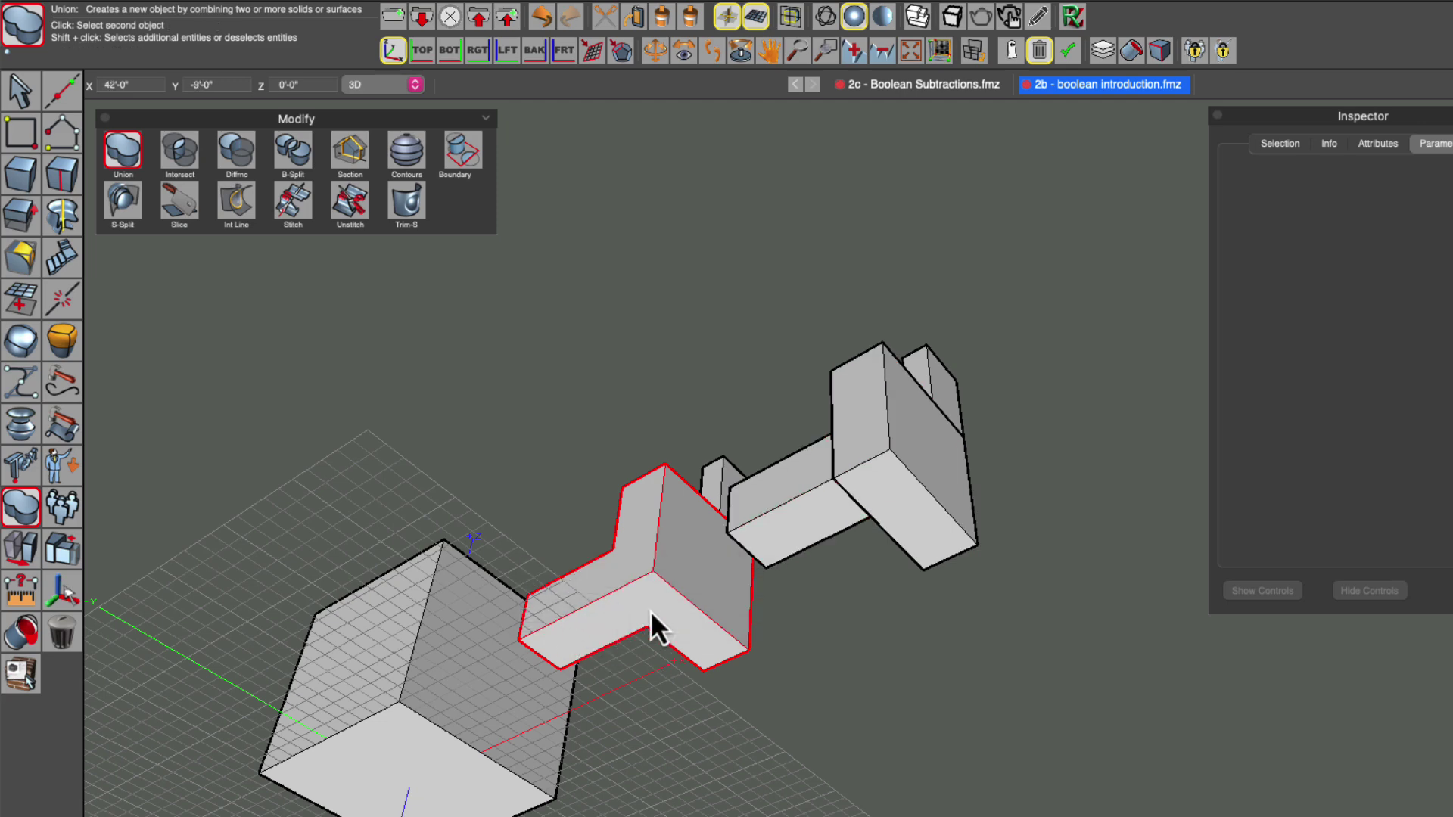
pyautogui.hscroll(10, 654, 604)
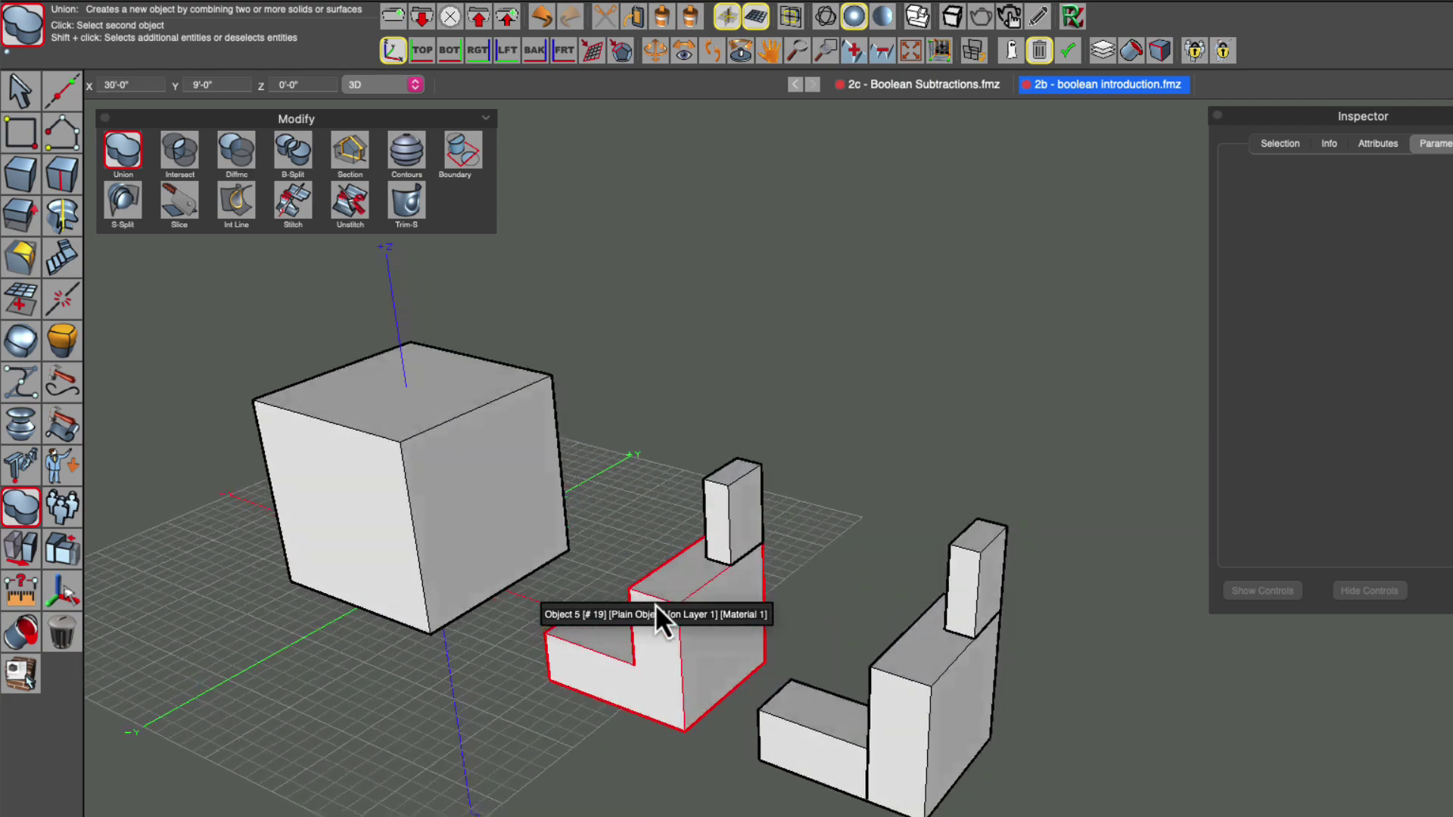
pyautogui.hscroll(10, 655, 602)
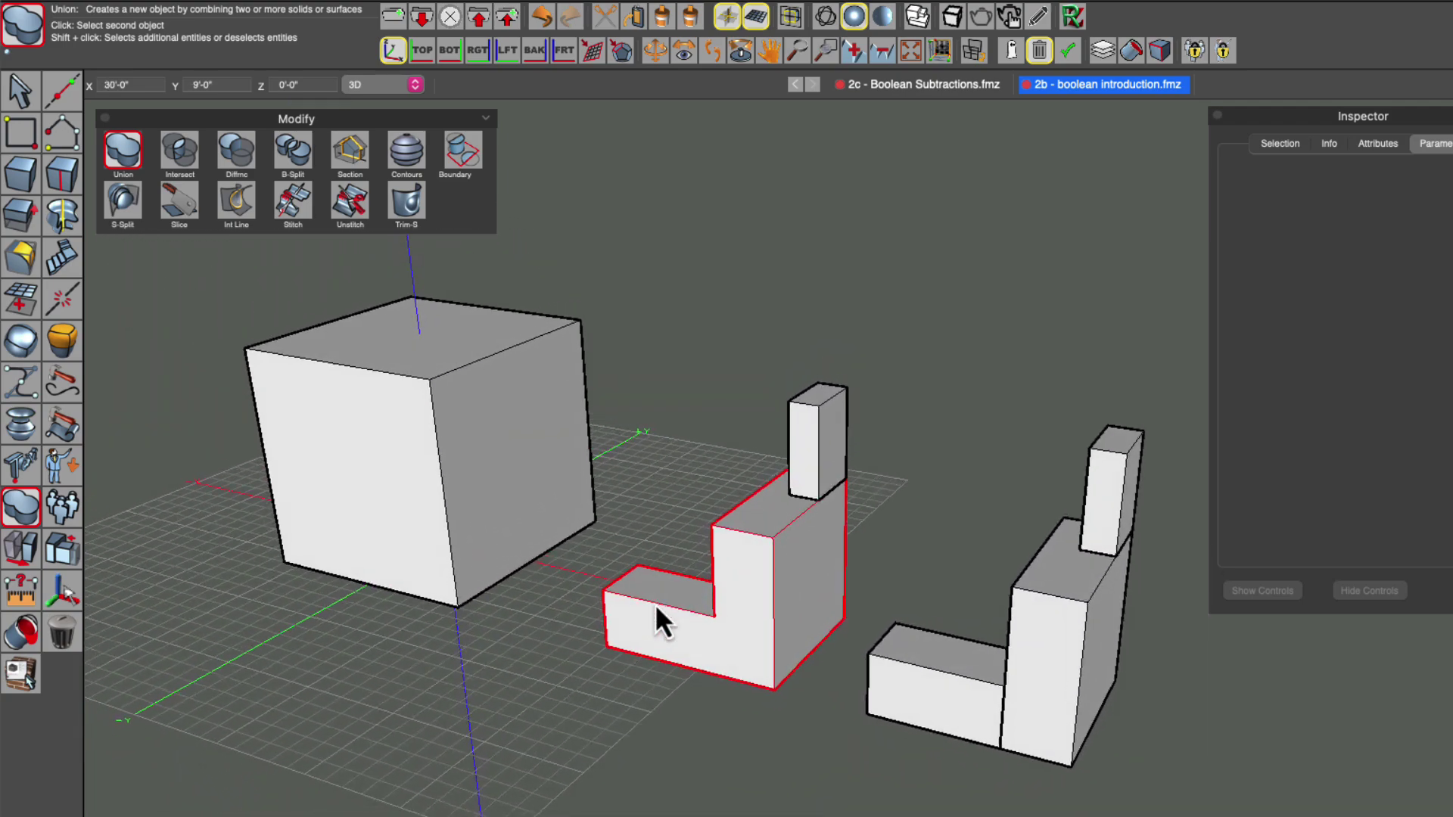
# Compare the Inspector parameters of each block in the copied set with those of the united object and its separate small upper block.
pyautogui.click(112, 168)
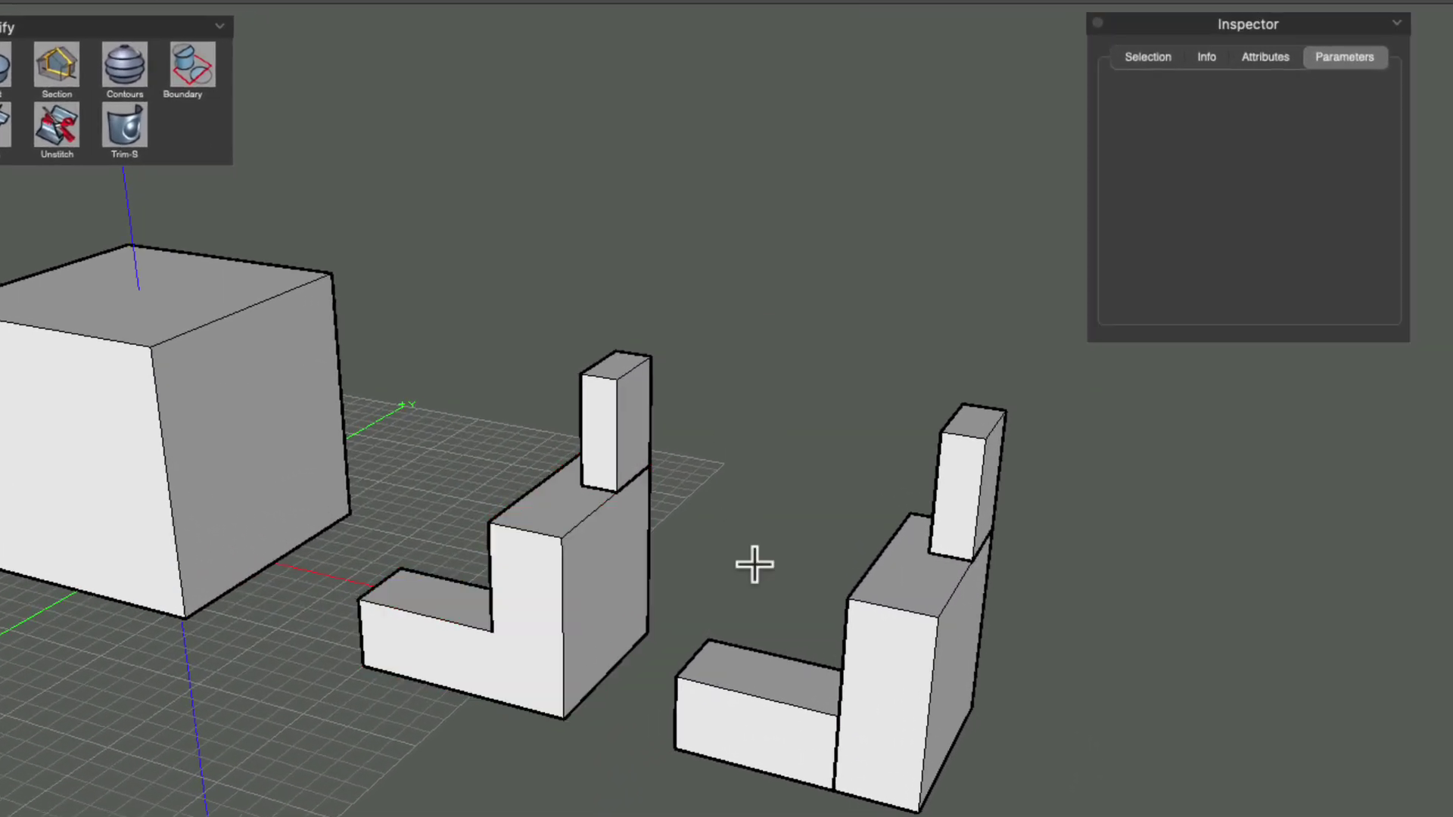
pyautogui.click(778, 697)
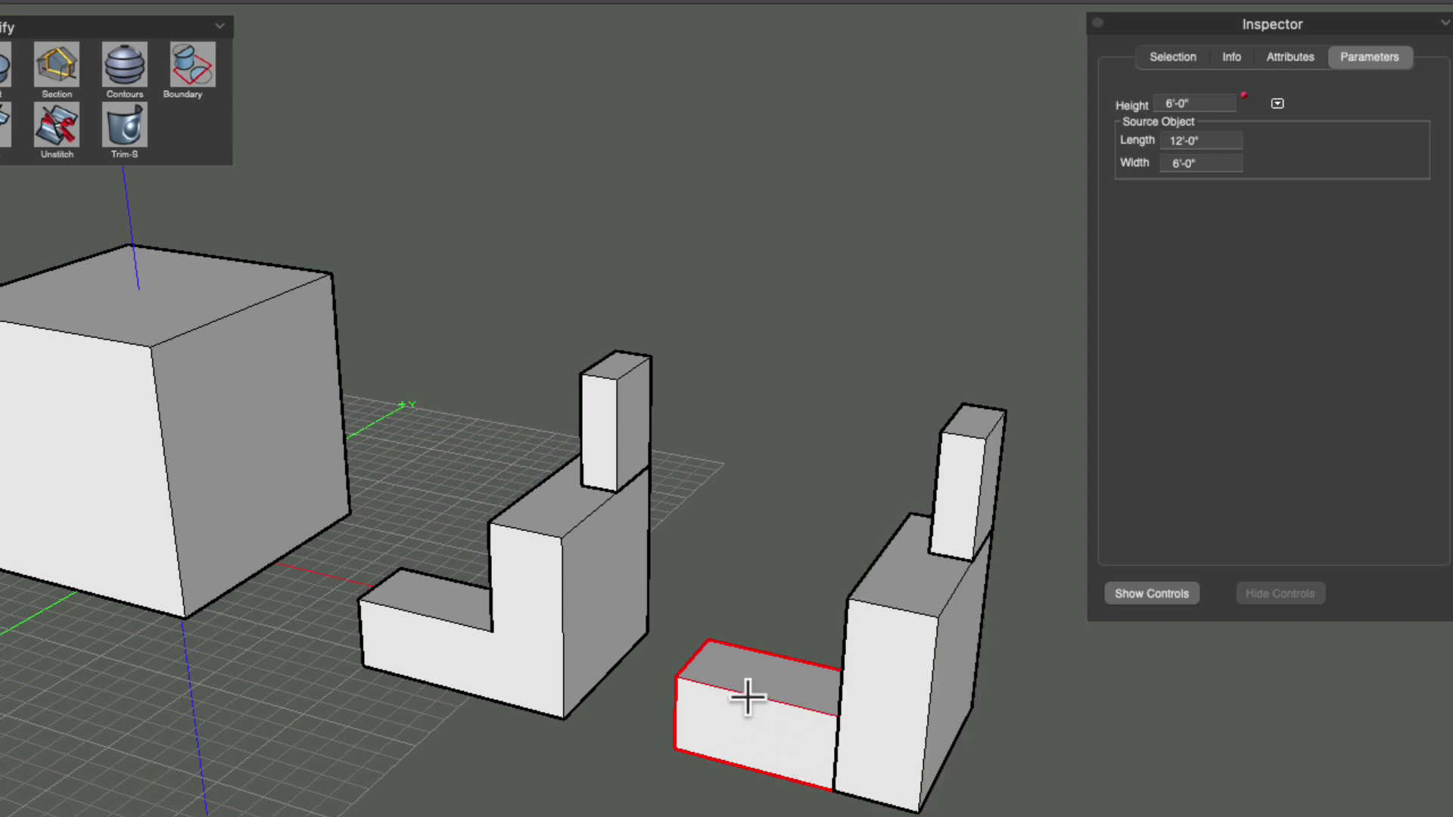
pyautogui.click(904, 648)
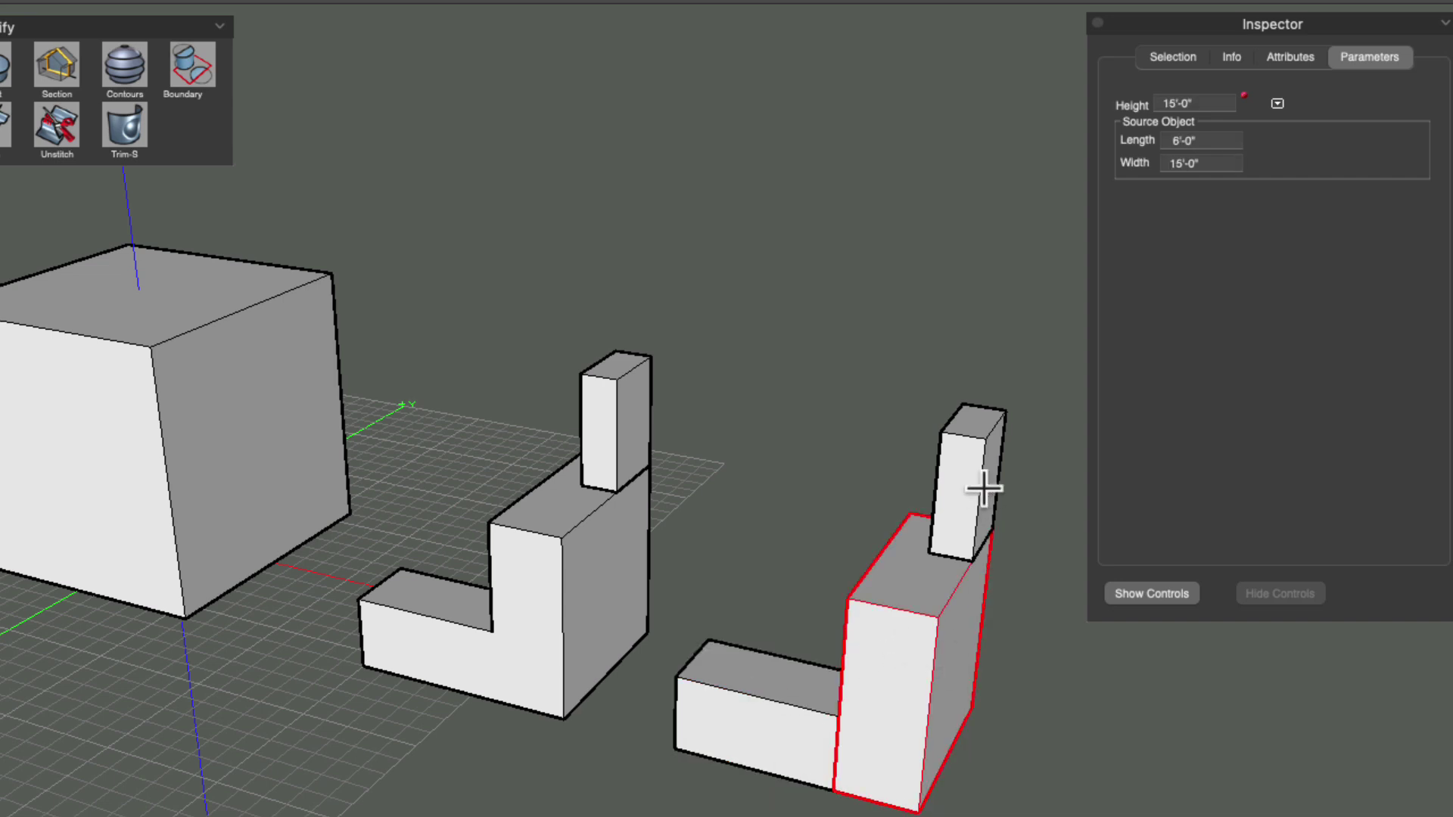
pyautogui.click(967, 448)
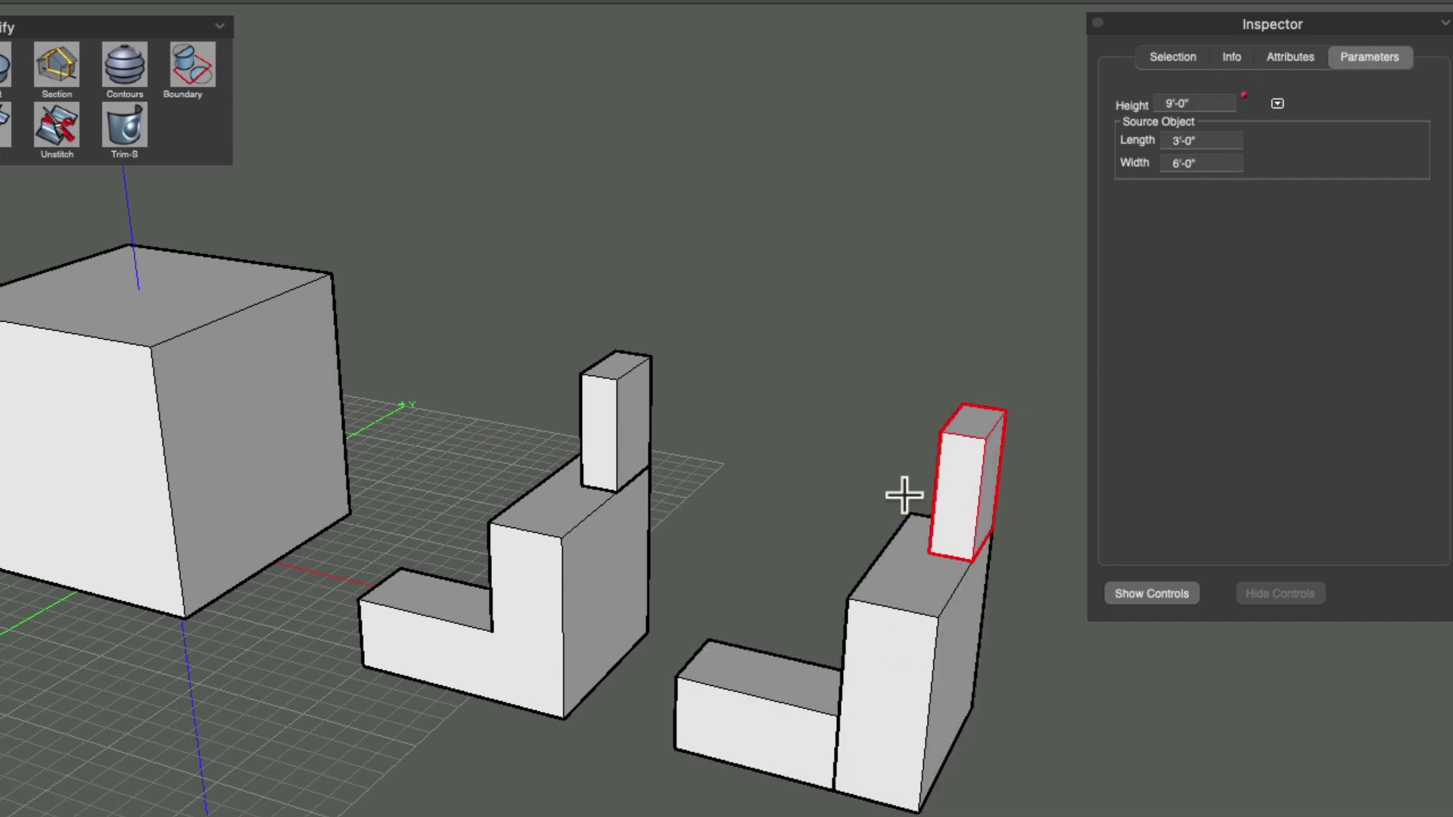
pyautogui.click(731, 569)
pyautogui.click(568, 578)
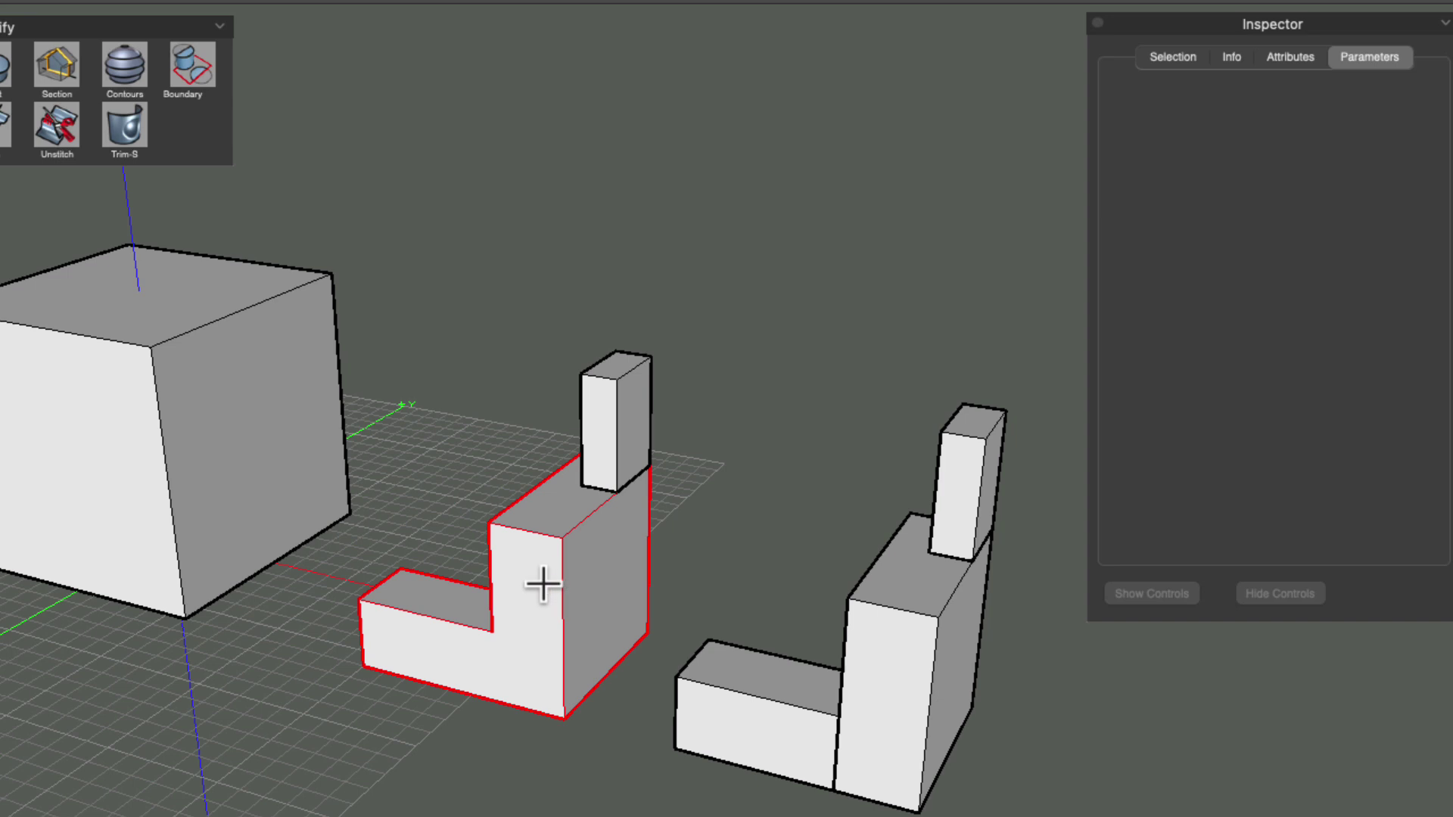
pyautogui.click(719, 415)
pyautogui.click(641, 398)
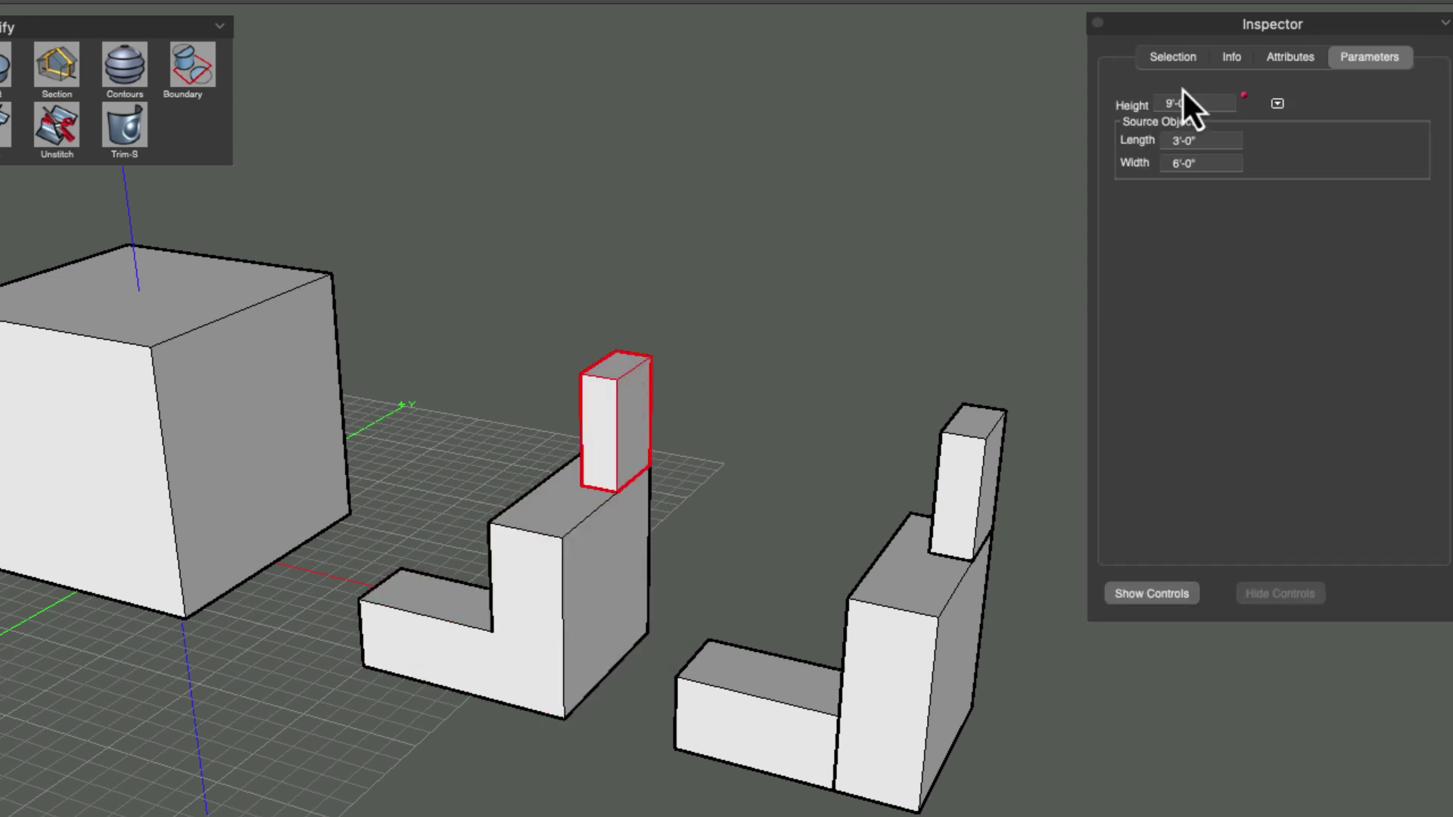
# Unite the L-shaped object nearest the cube with the small block on top of it using Union, and inspect the result from other sides.
pyautogui.click(807, 283)
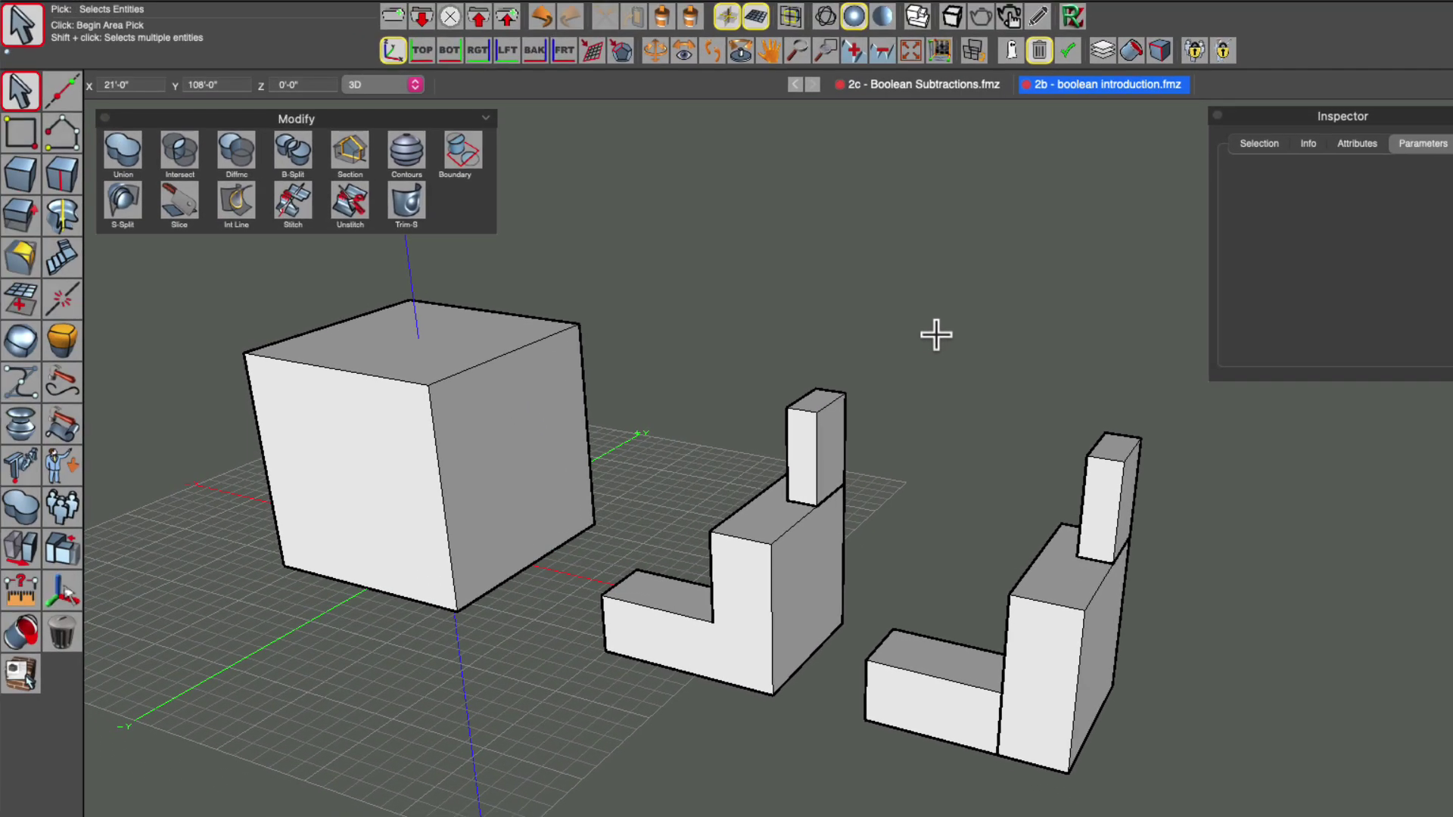
pyautogui.click(16, 516)
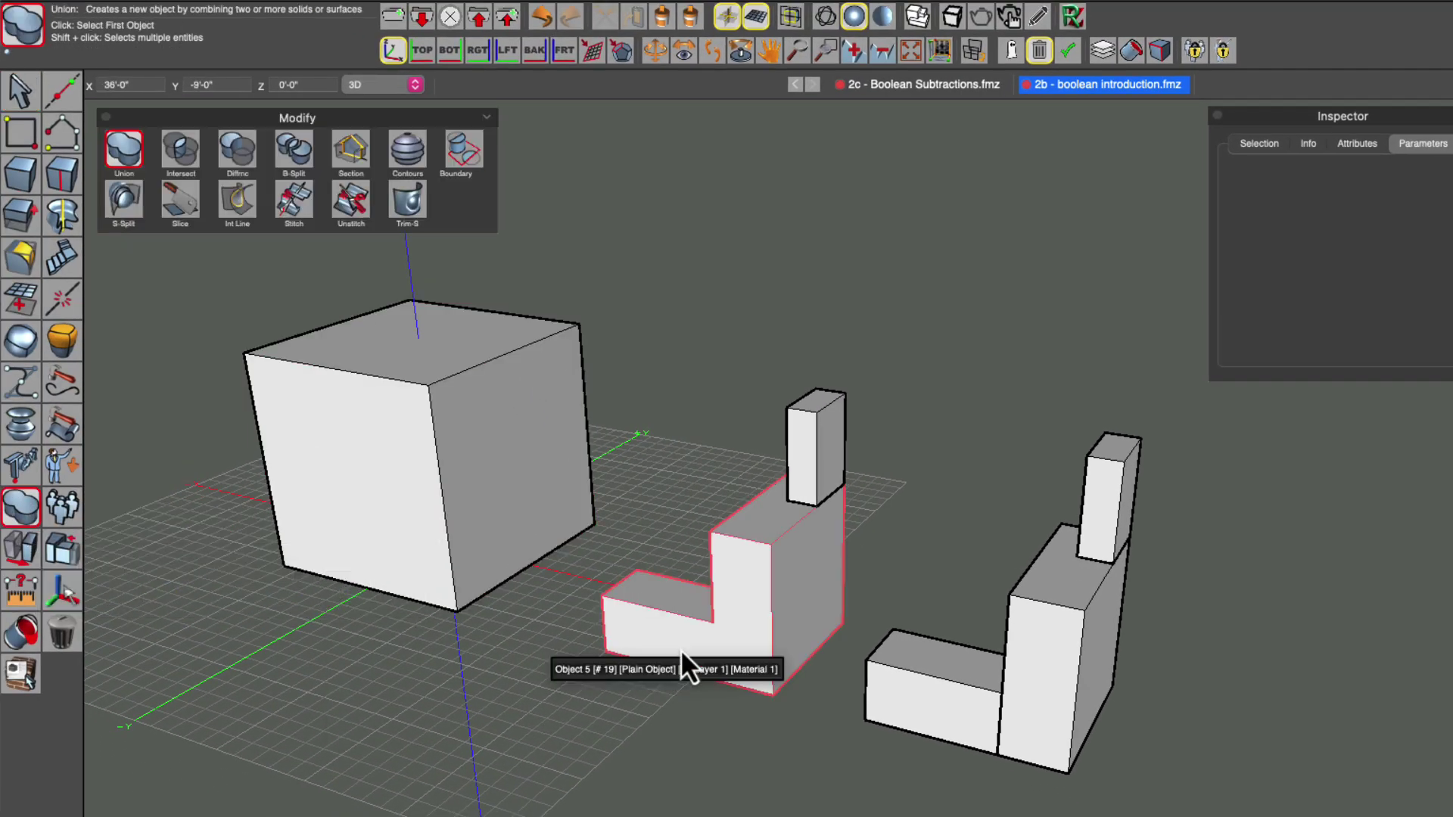
pyautogui.click(747, 597)
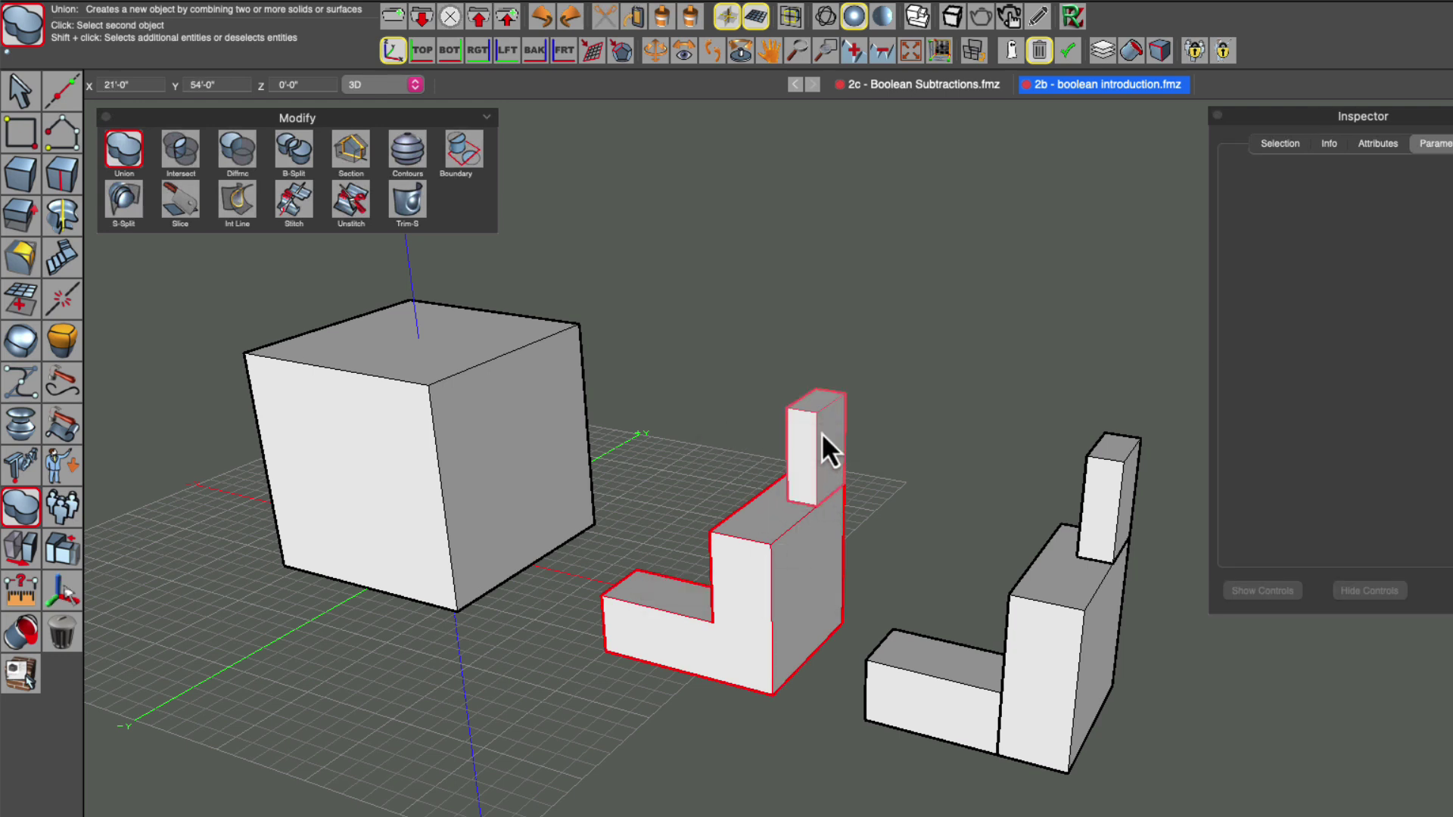
pyautogui.click(832, 457)
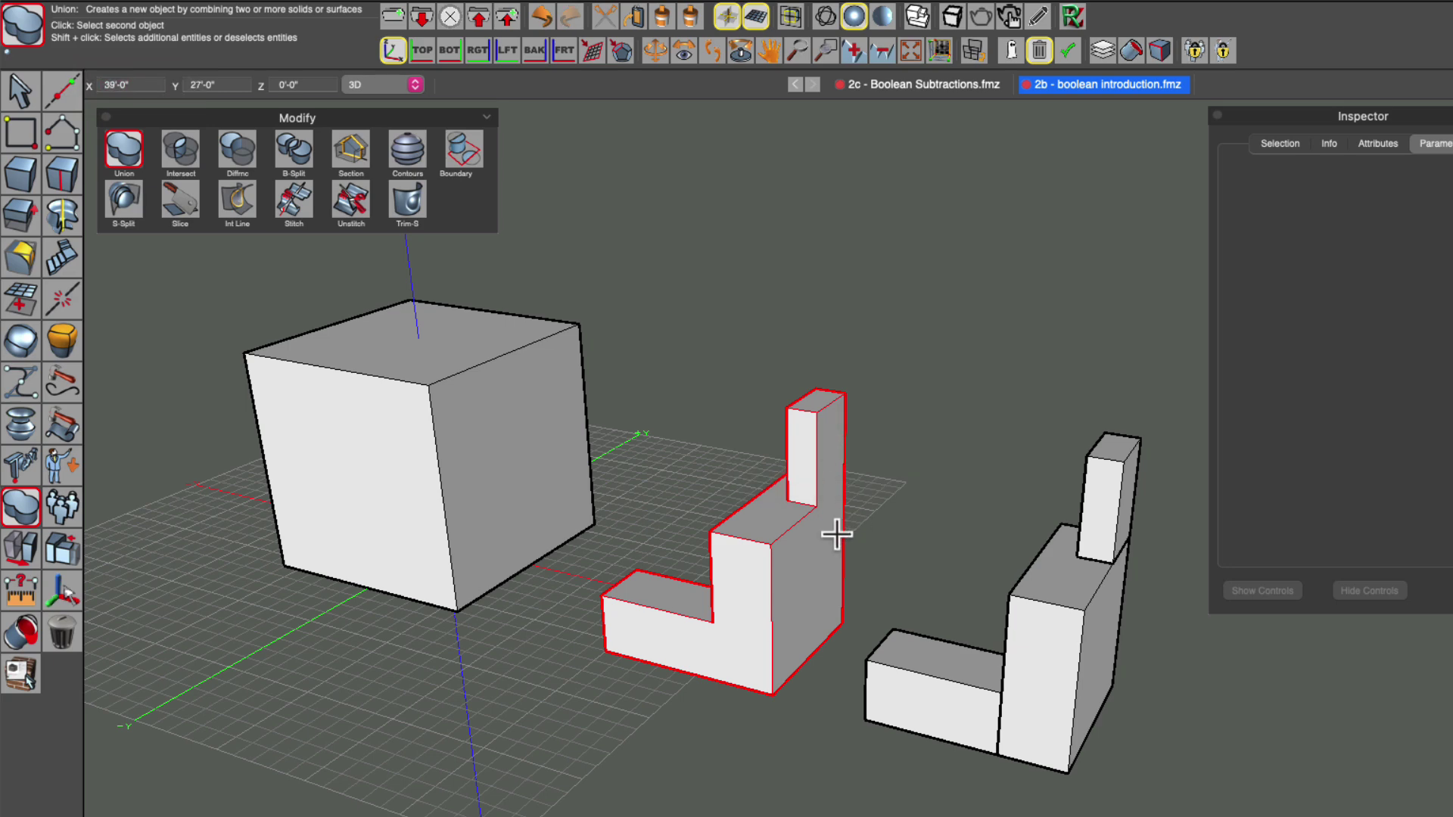
pyautogui.hscroll(10, 810, 545)
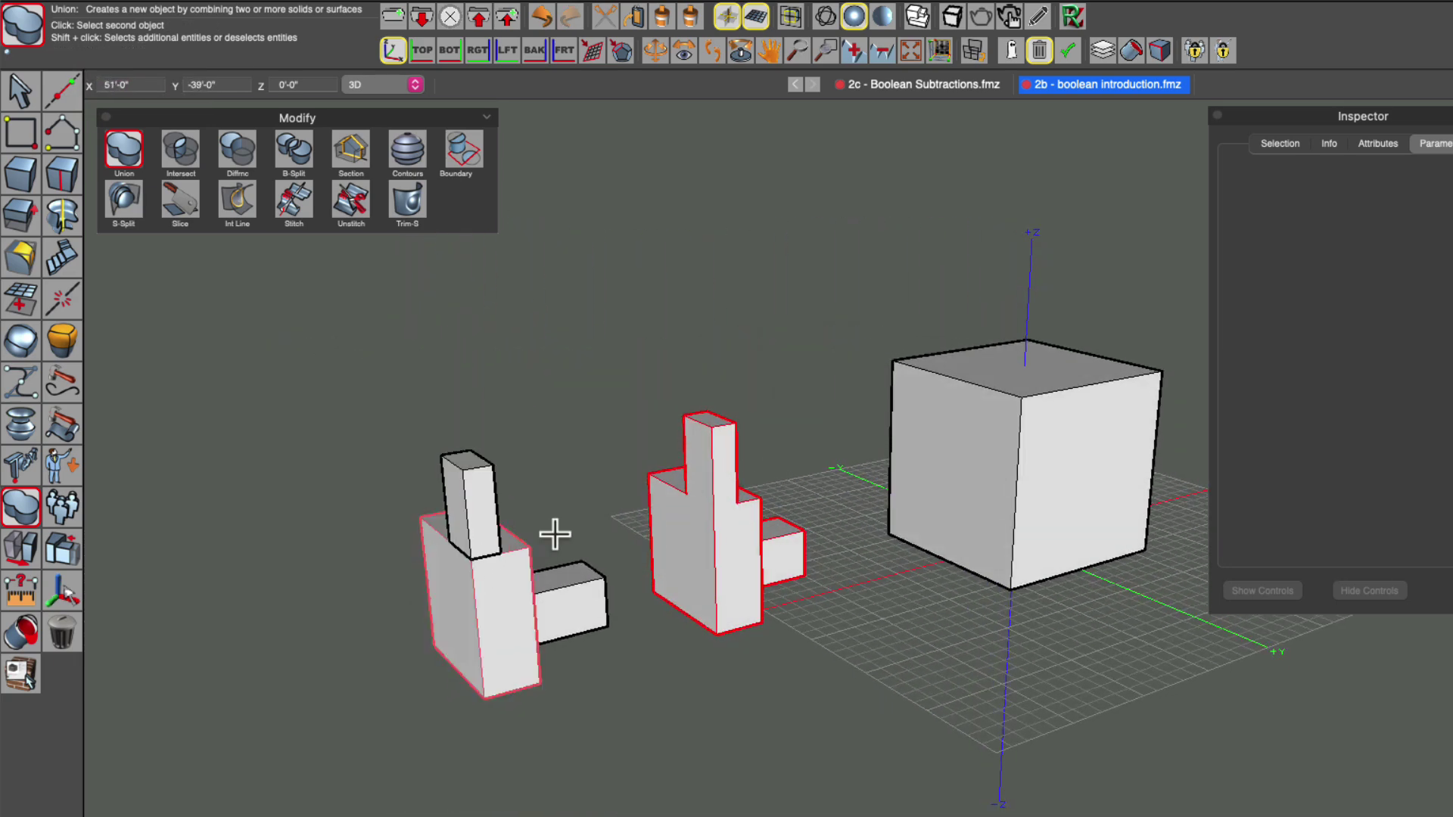
pyautogui.hscroll(8, 712, 493)
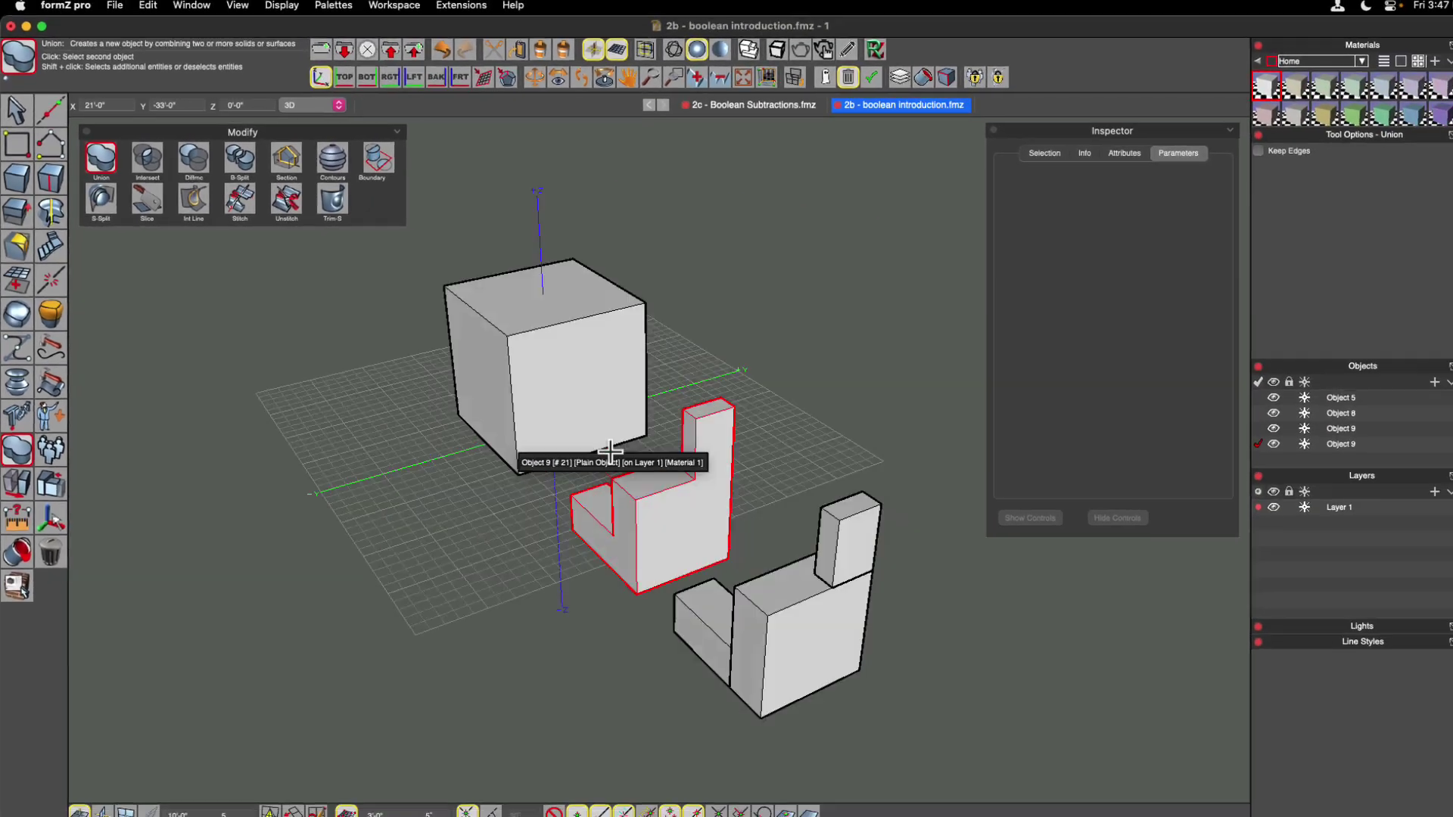